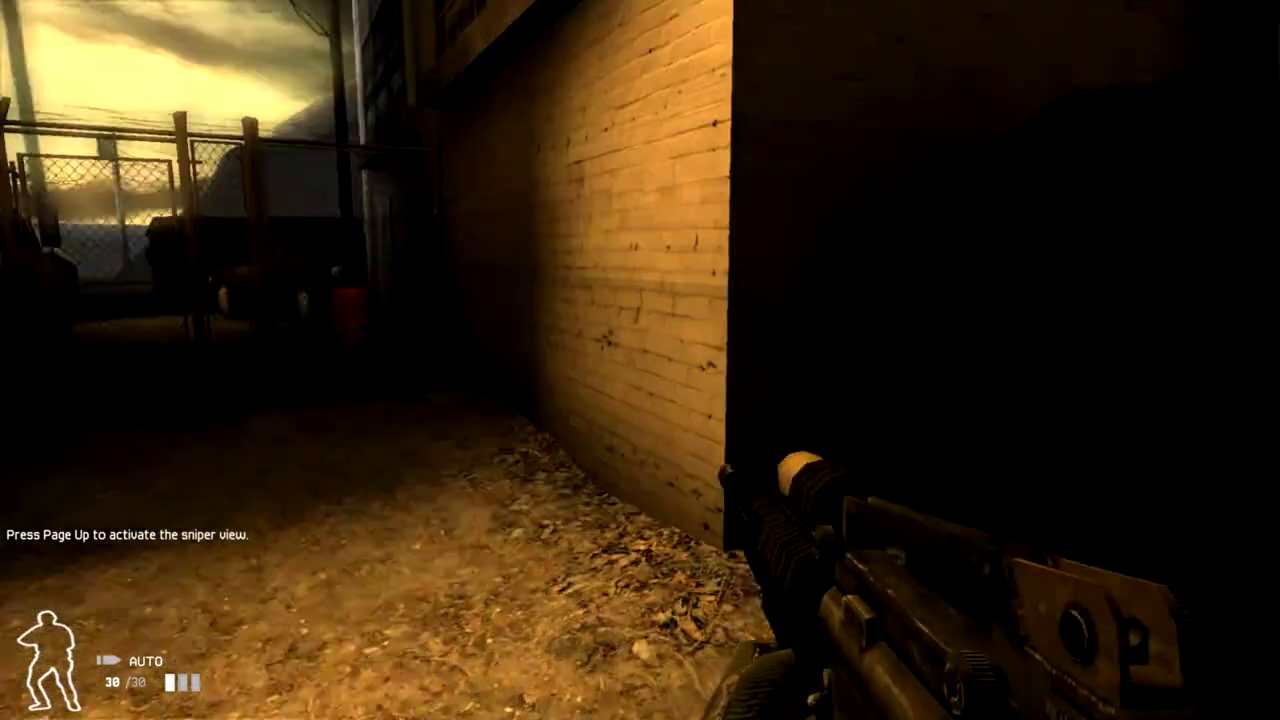
key("w")
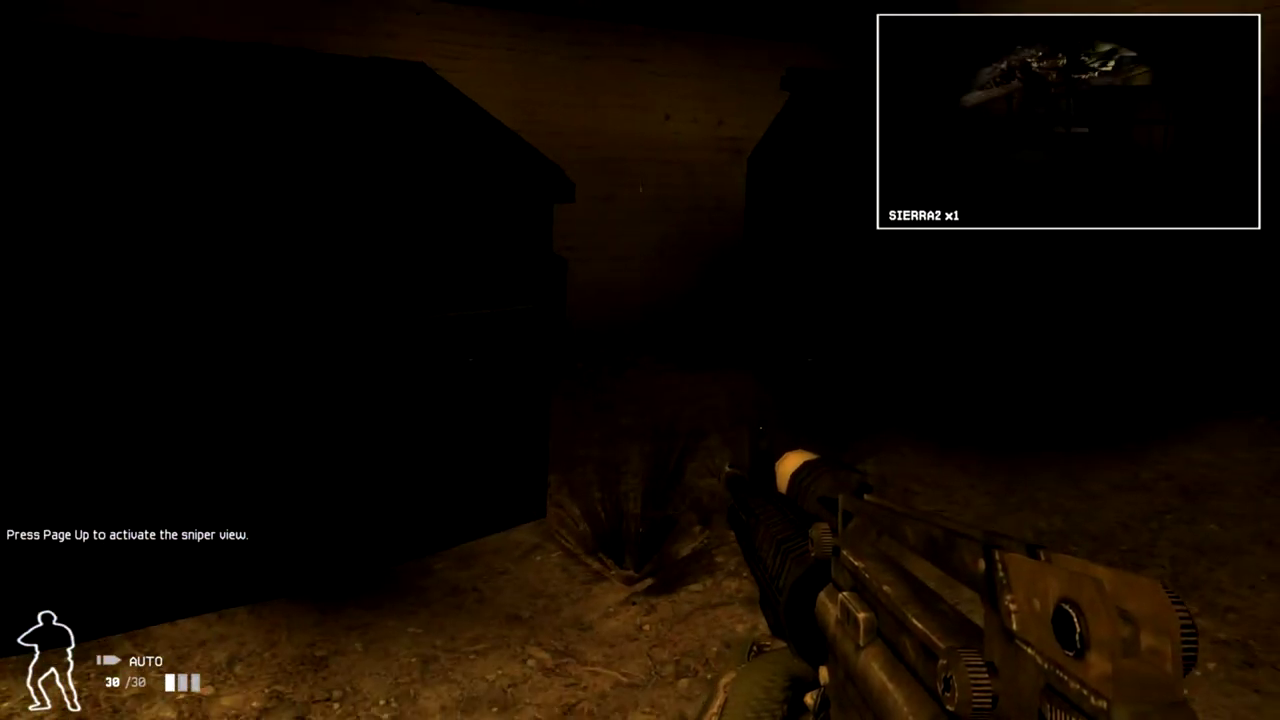
key("w")
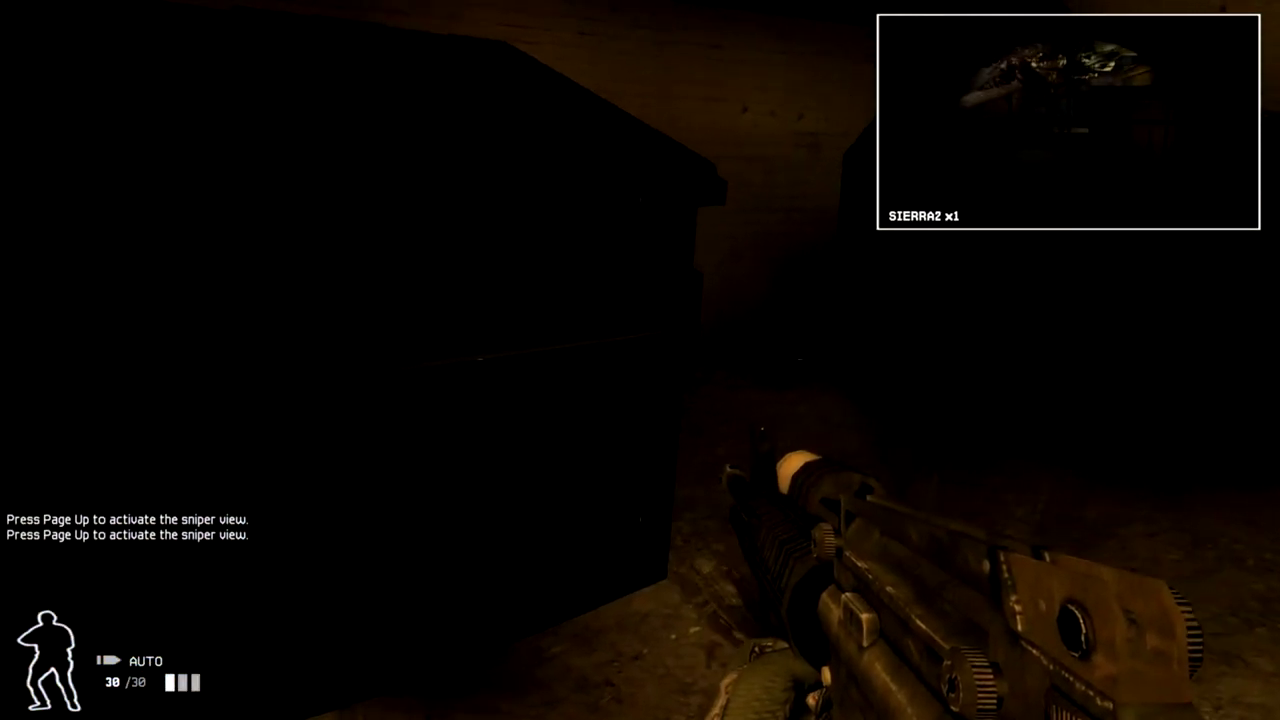
key("w")
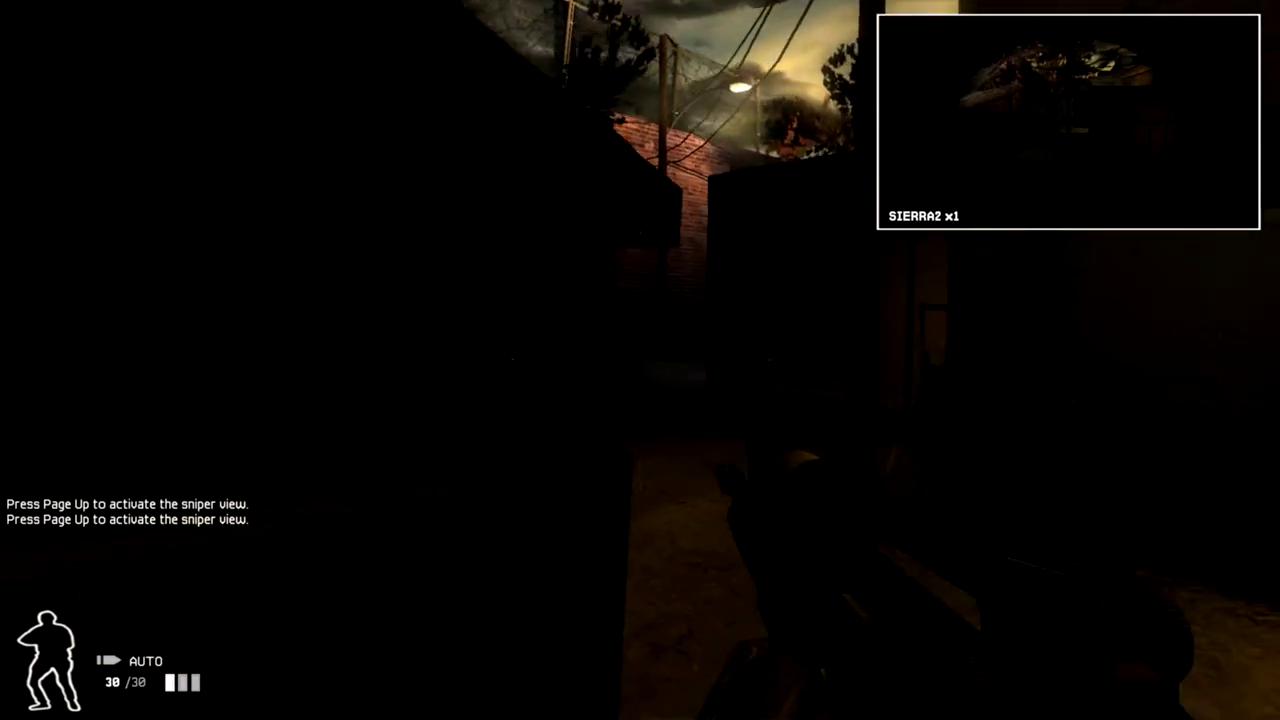
key("2")
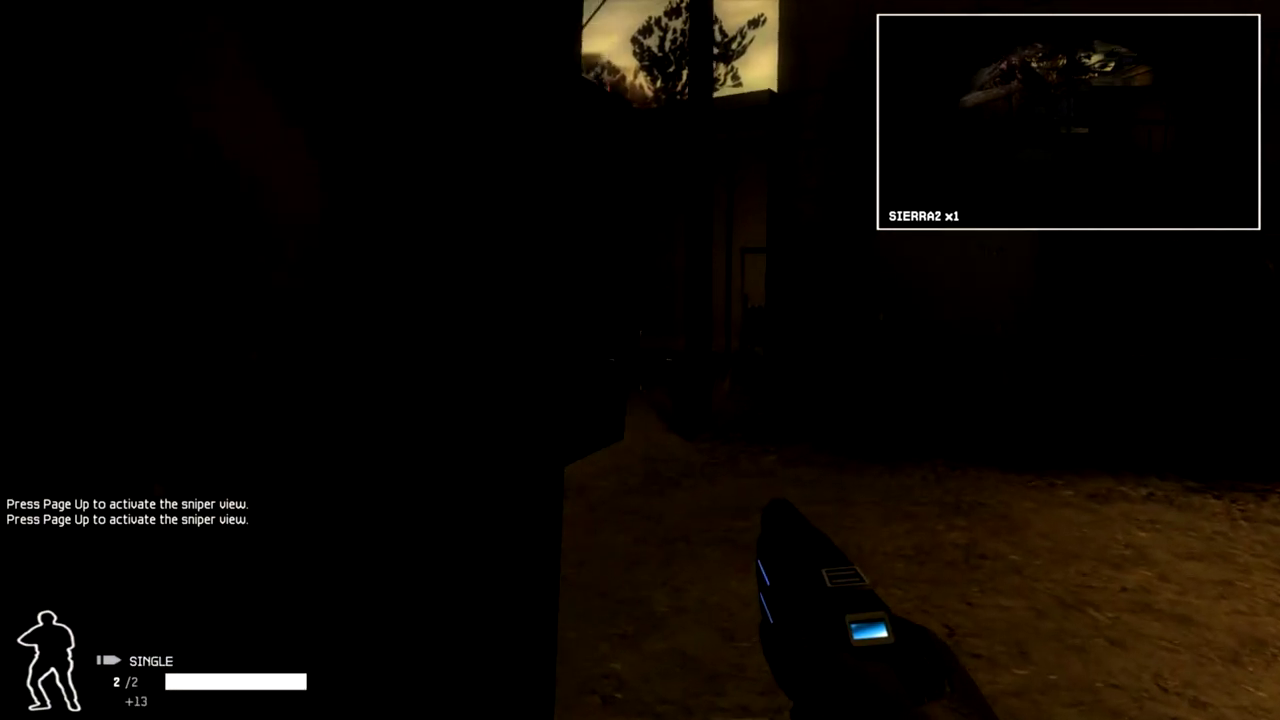
key("w")
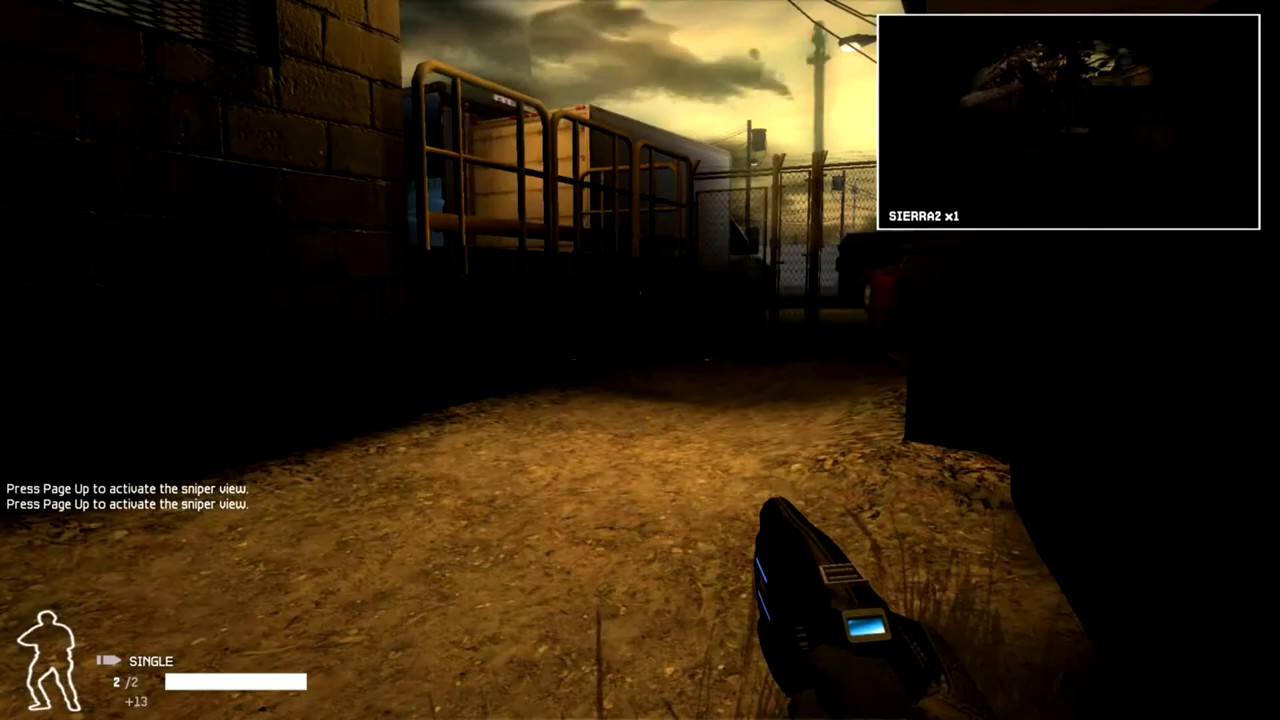
key("w")
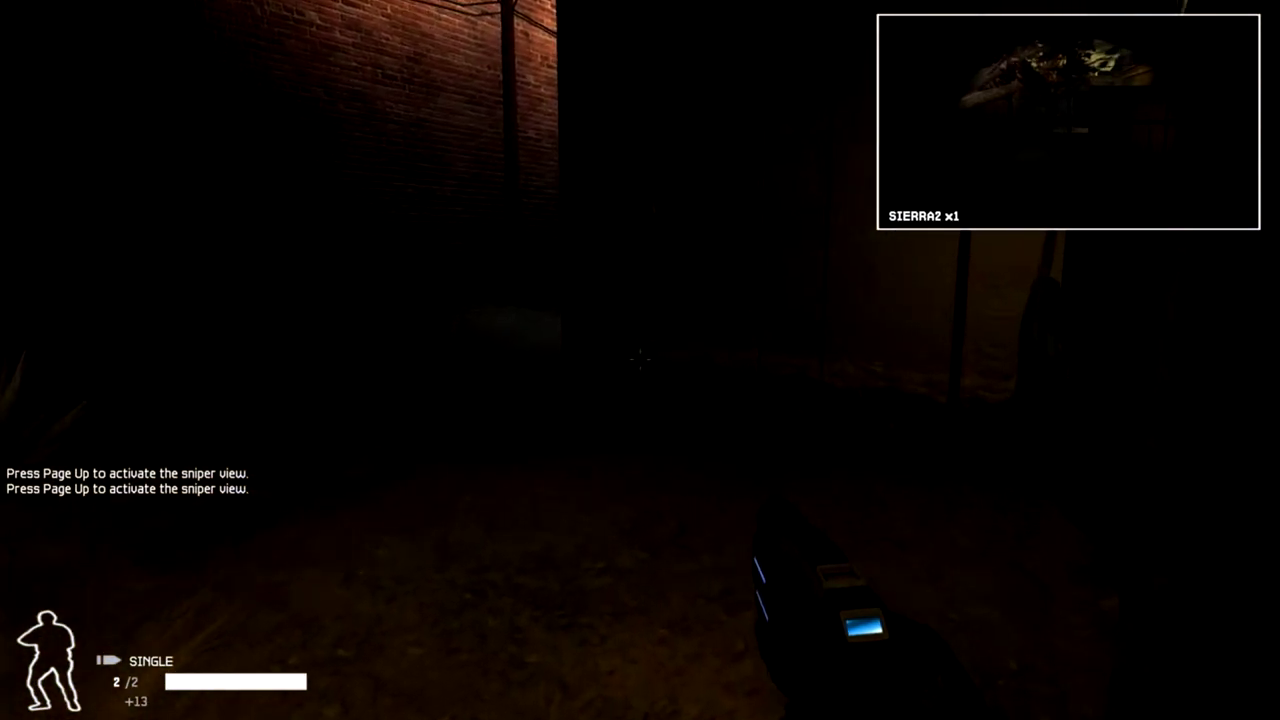
key("w")
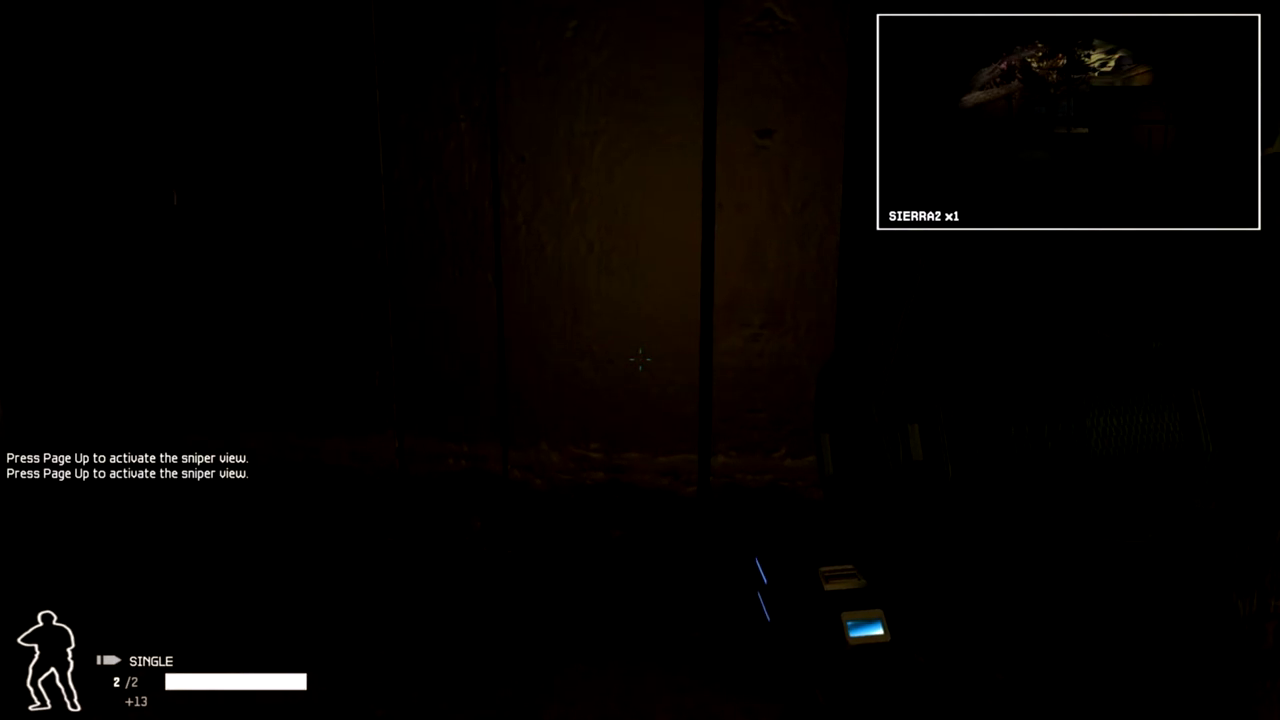
key("w")
key("w")
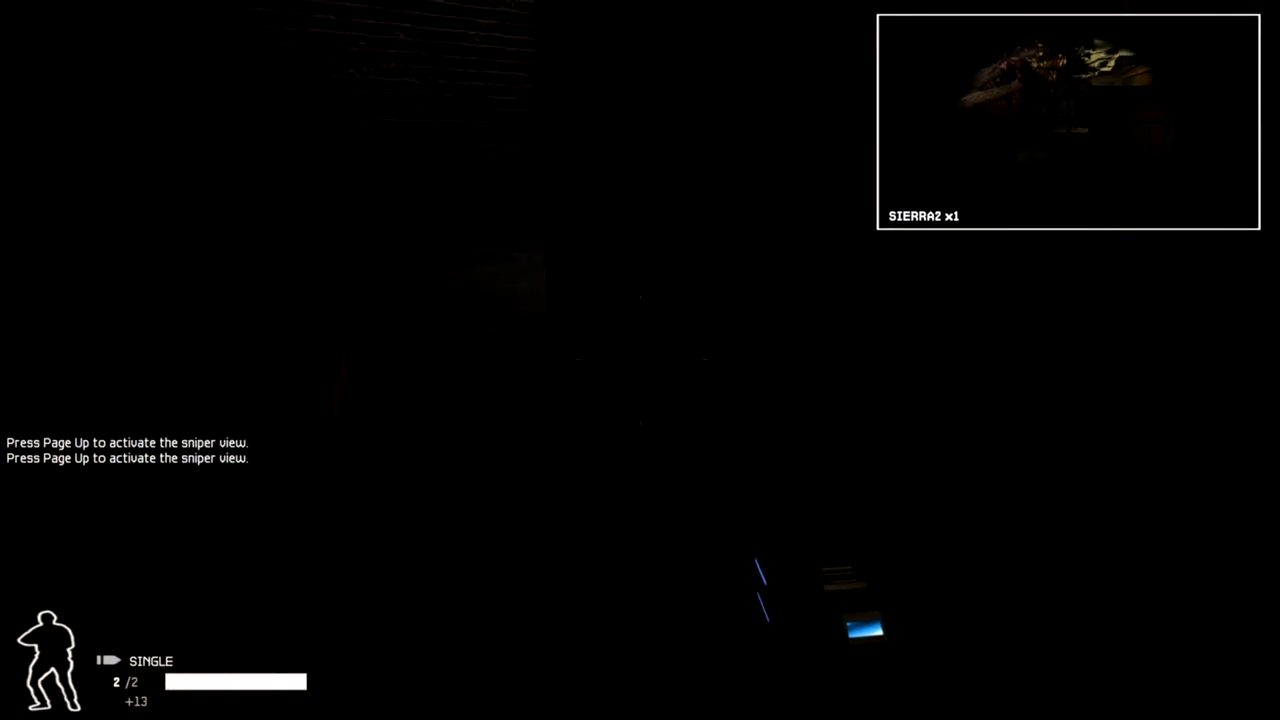
key("w")
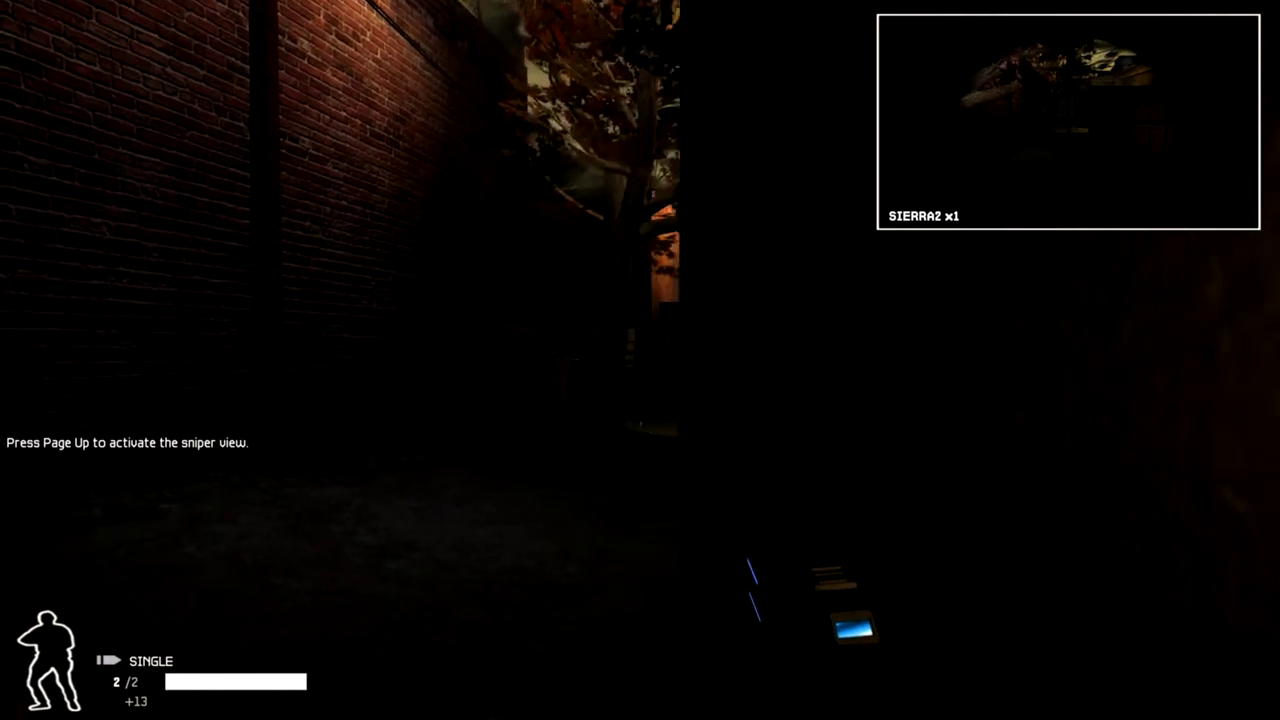
key("w")
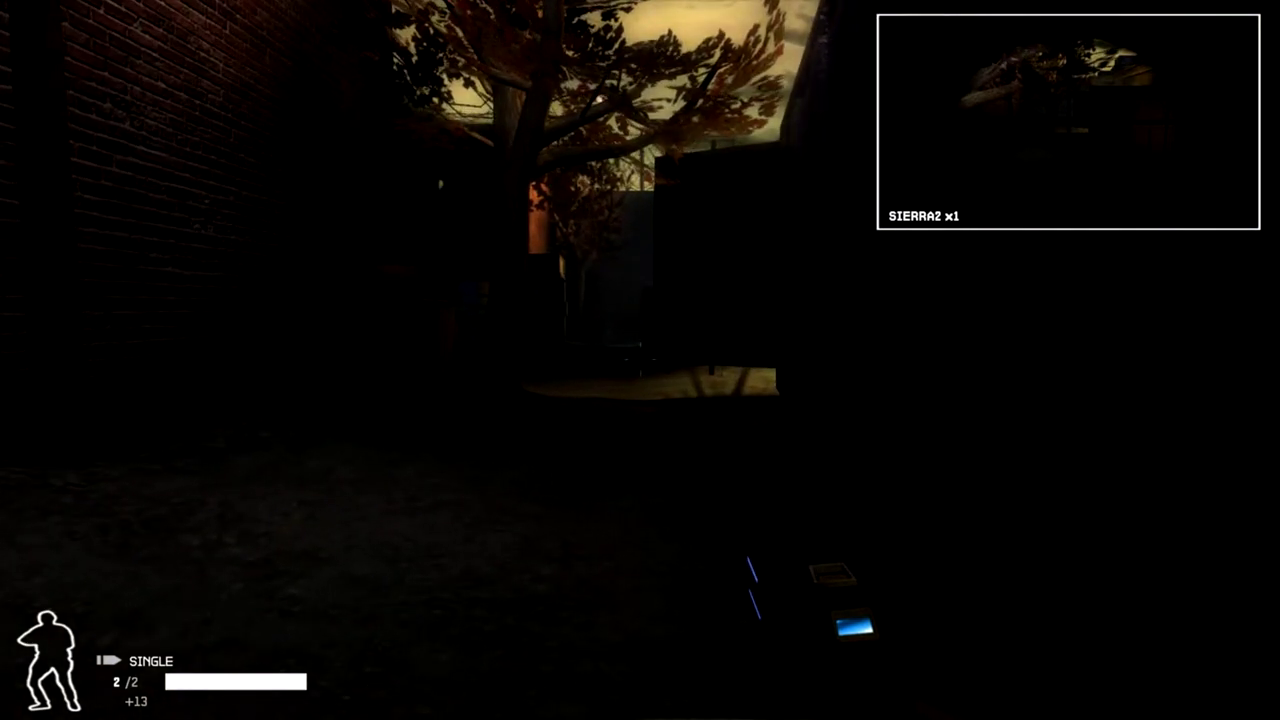
key("w")
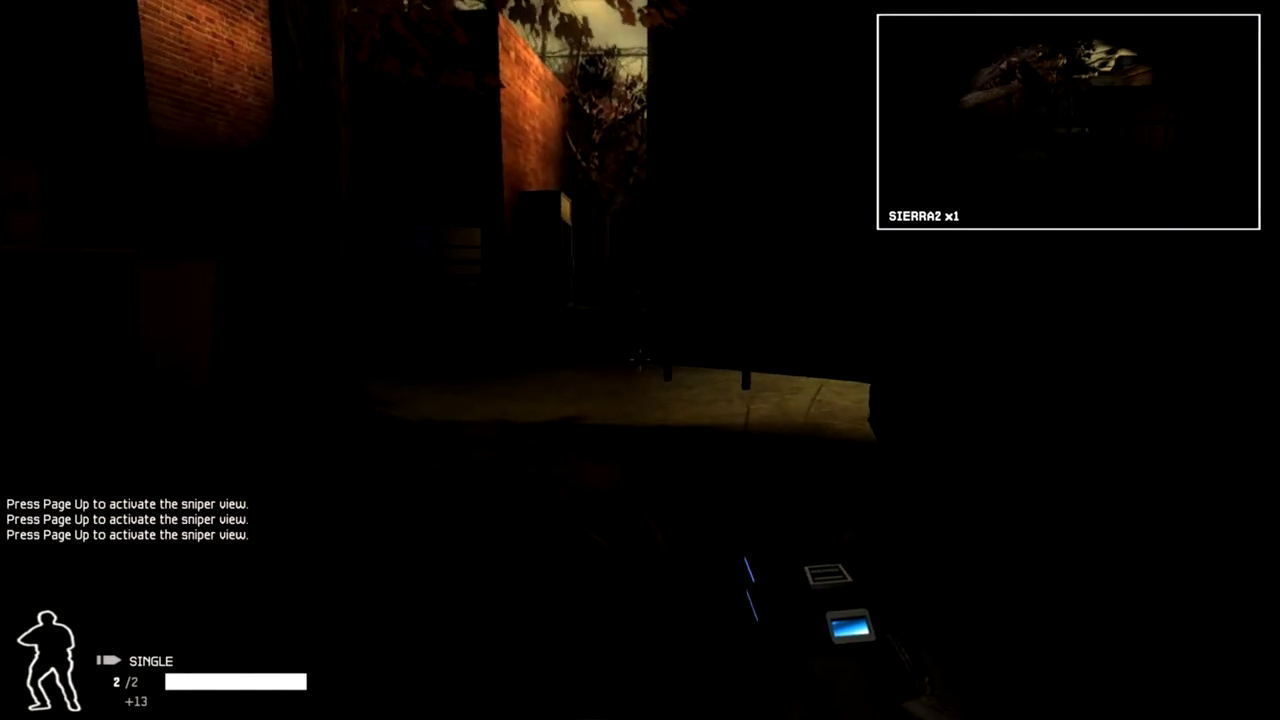
key("w")
key("w")
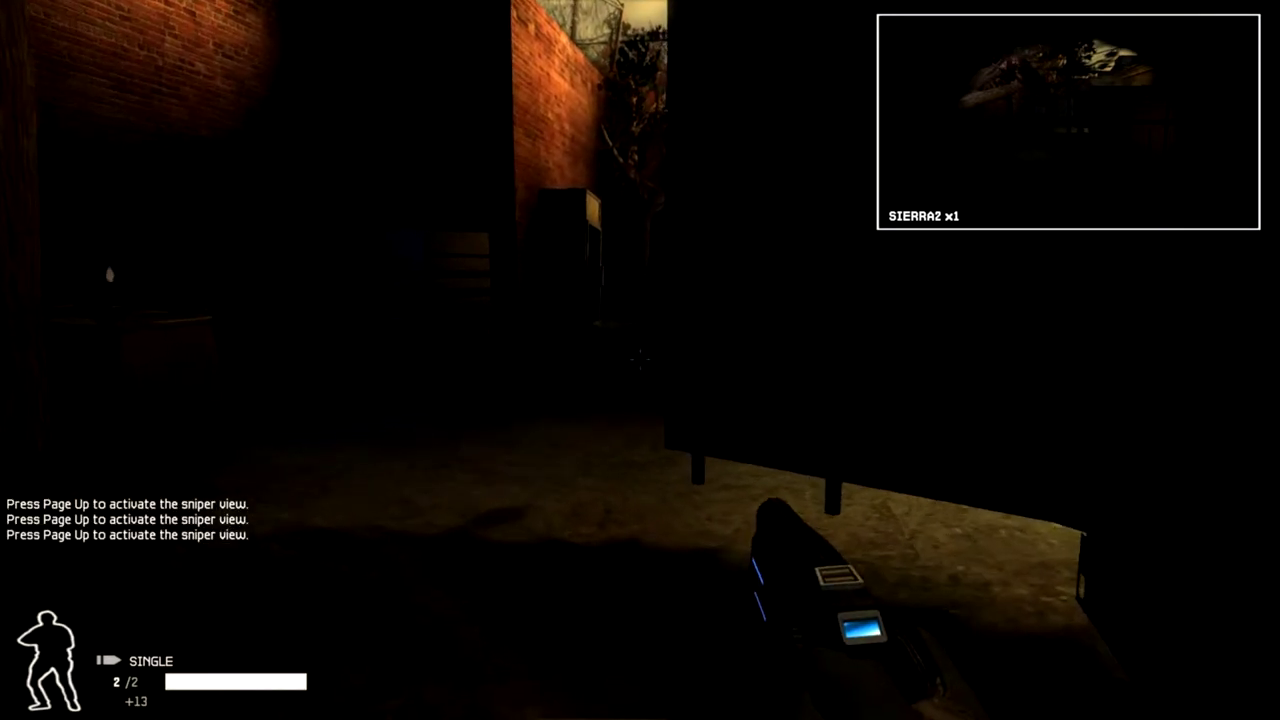
key("w")
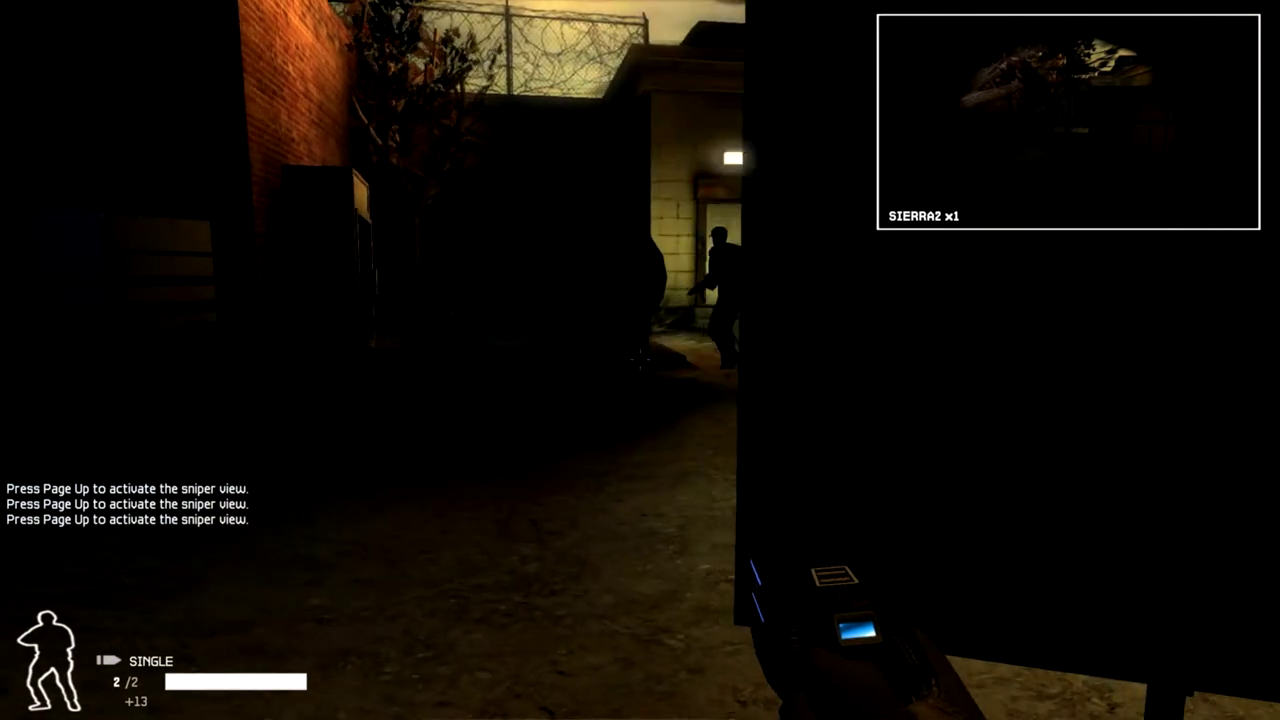
key("e")
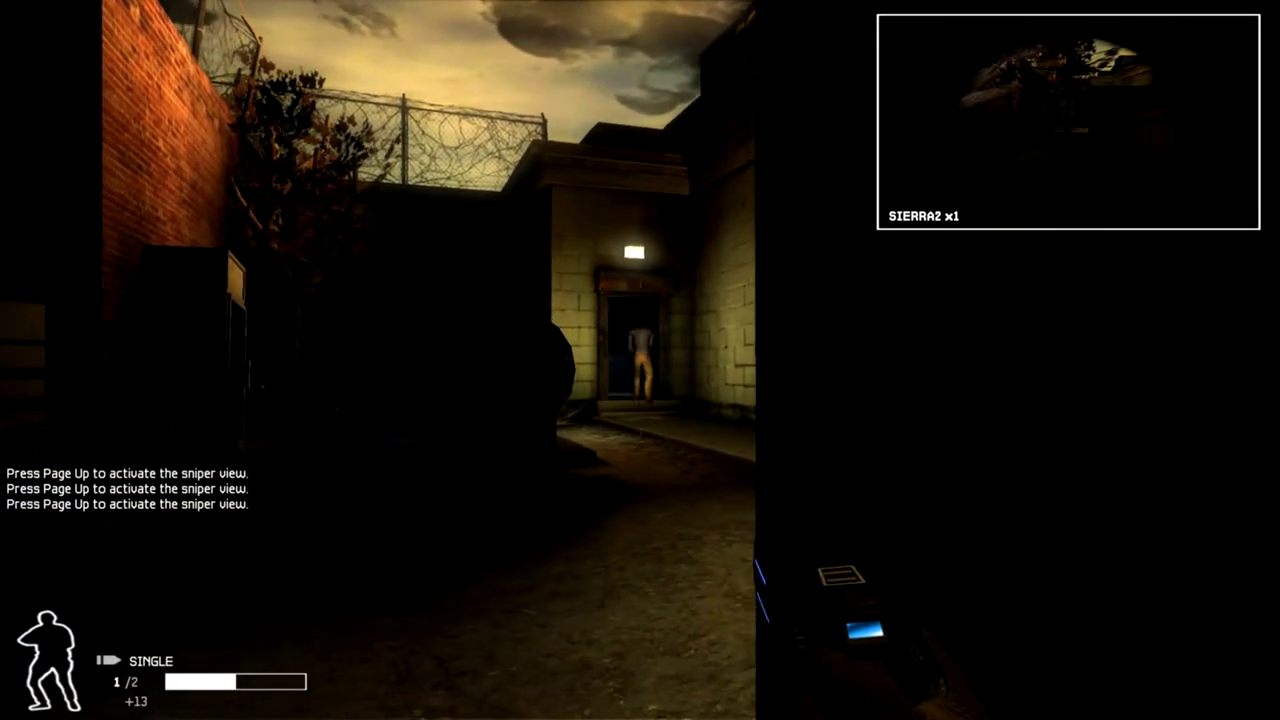
key("a")
key("r")
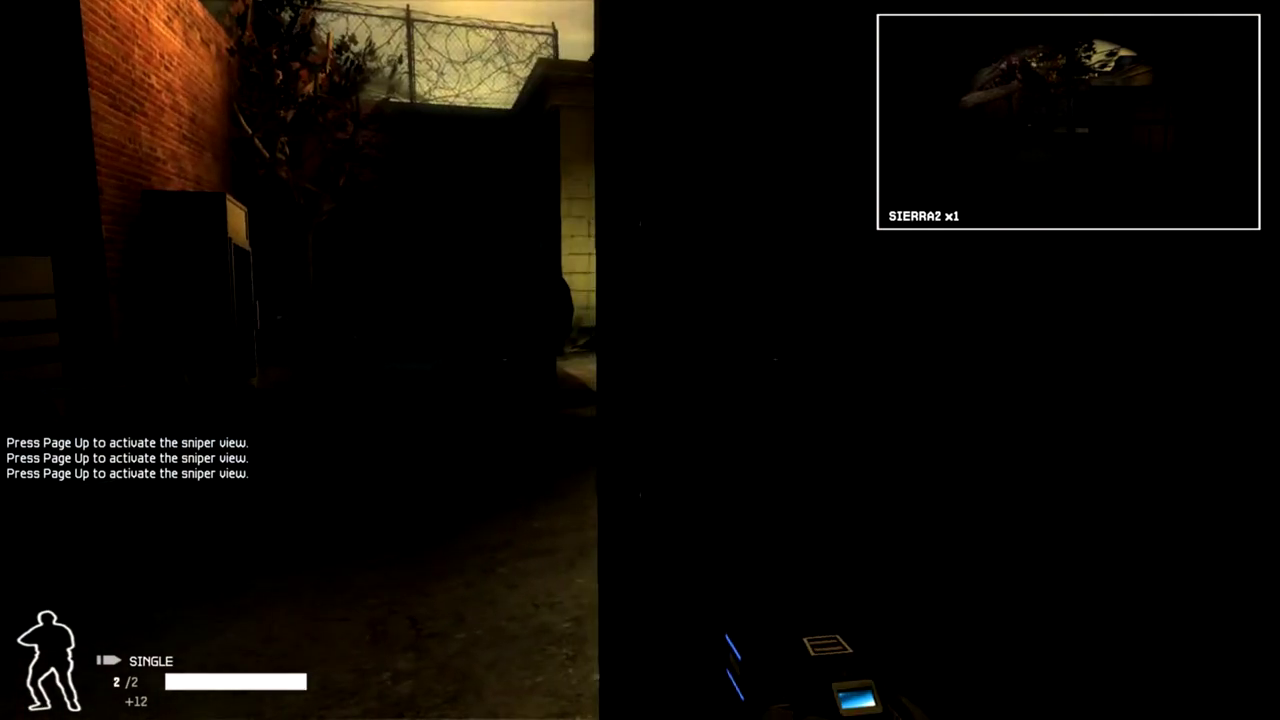
key("w")
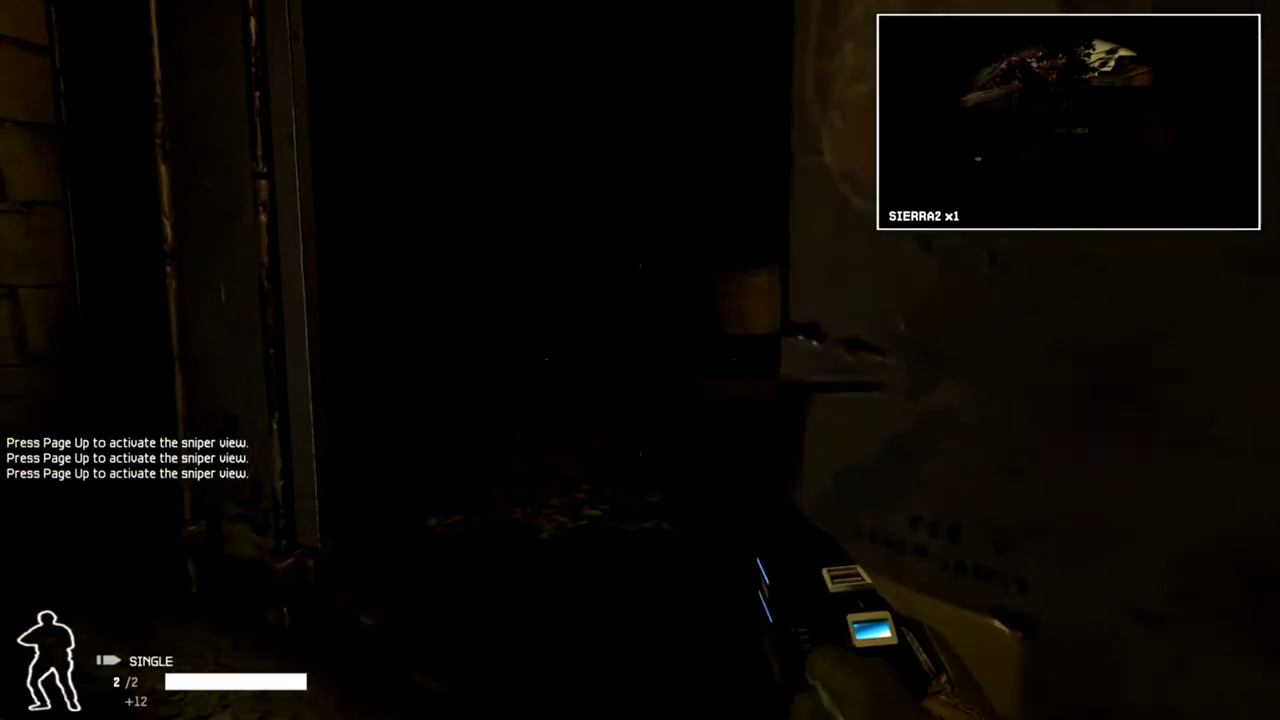
key("w")
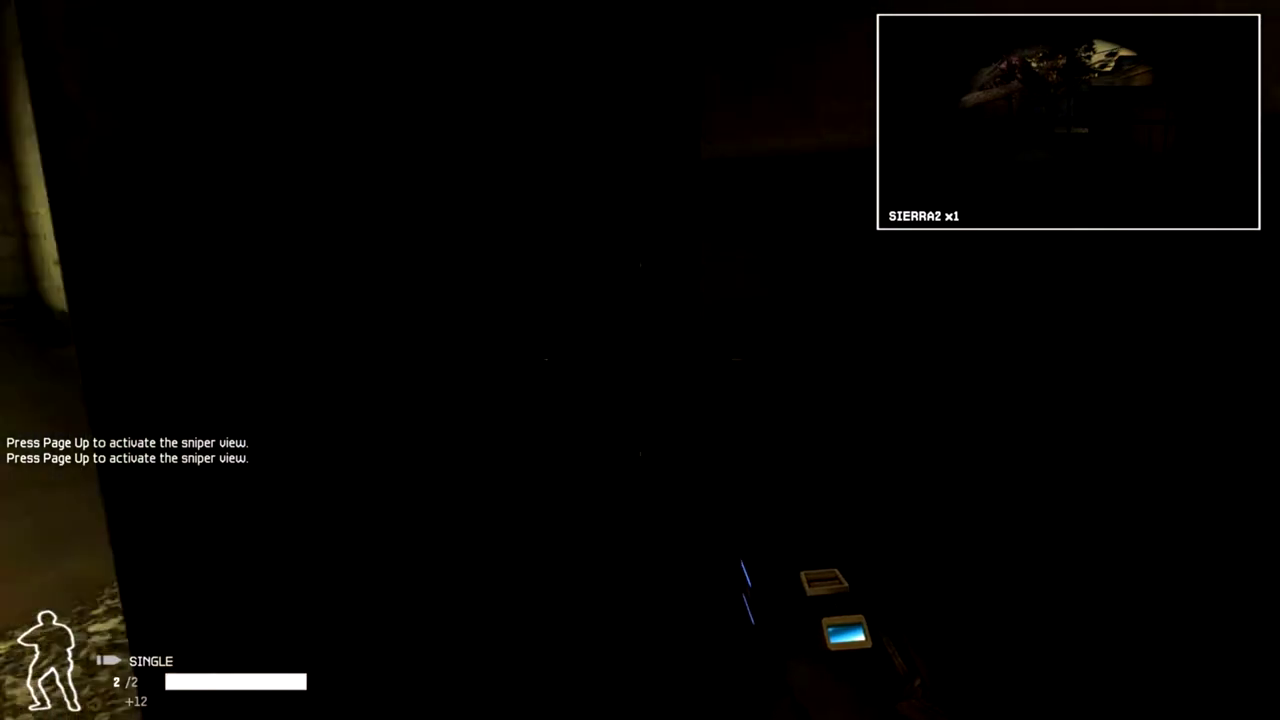
key("w")
key("w")
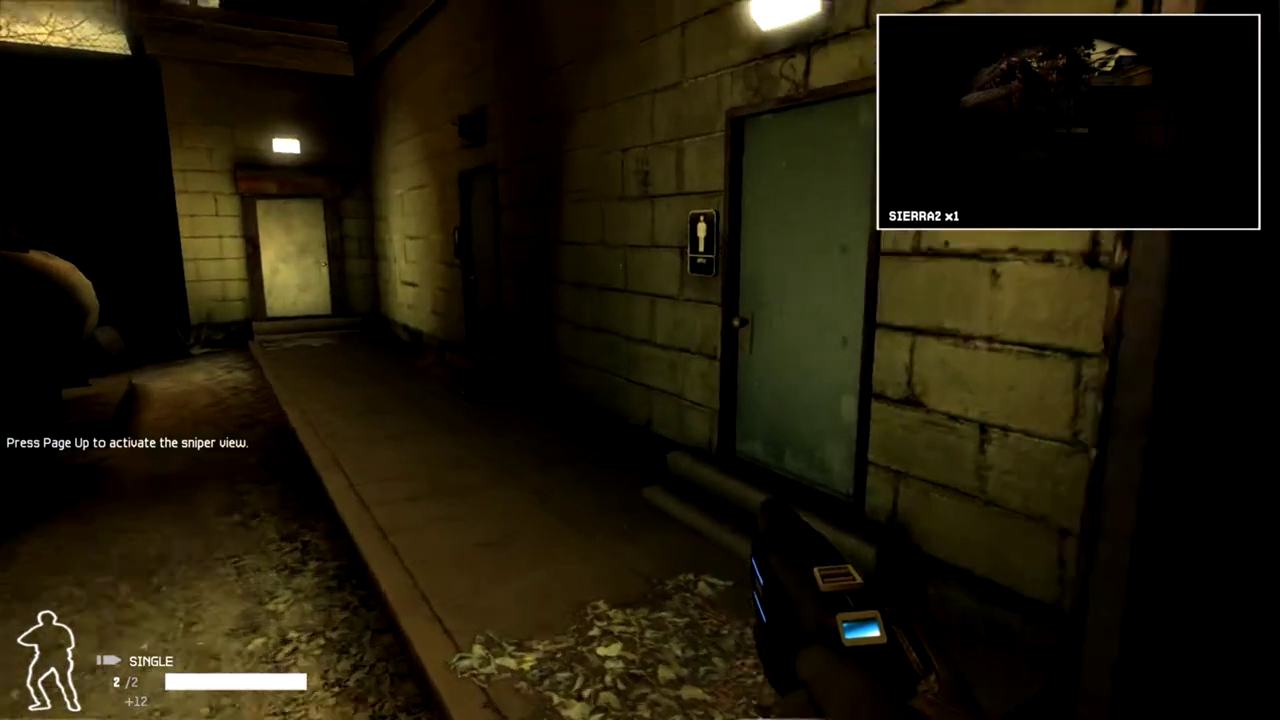
key("w")
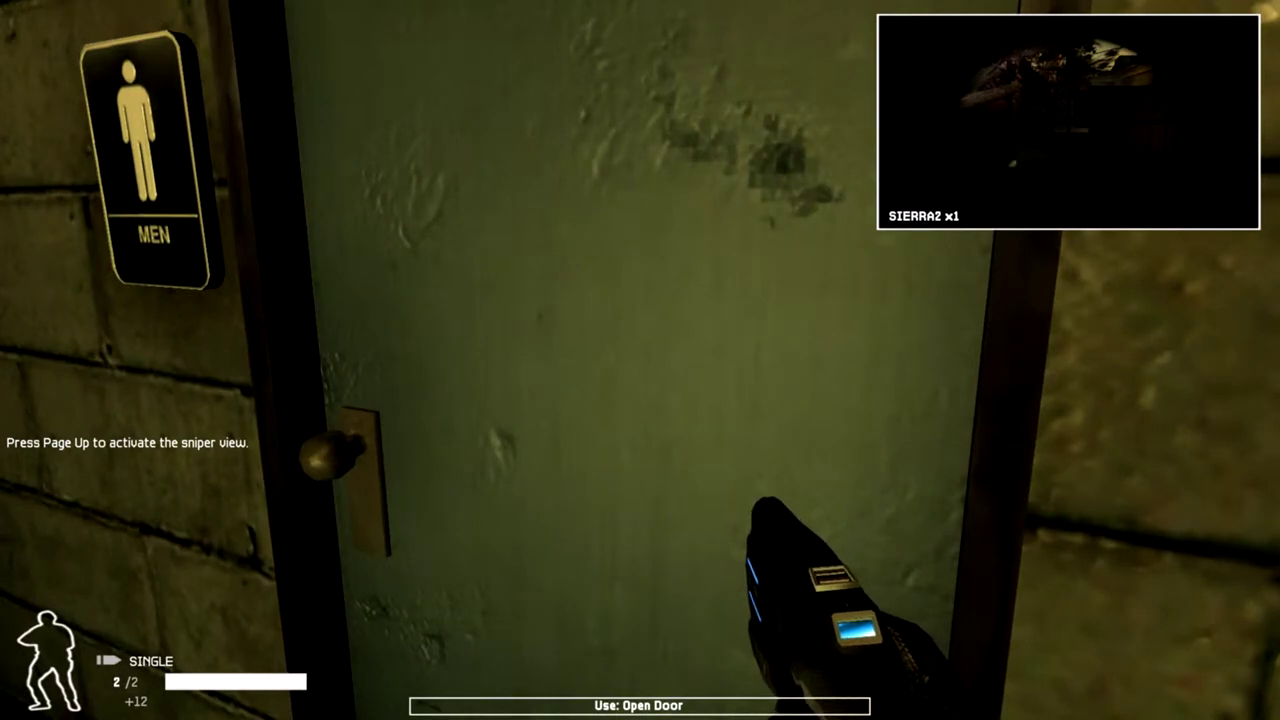
key("f")
key("w")
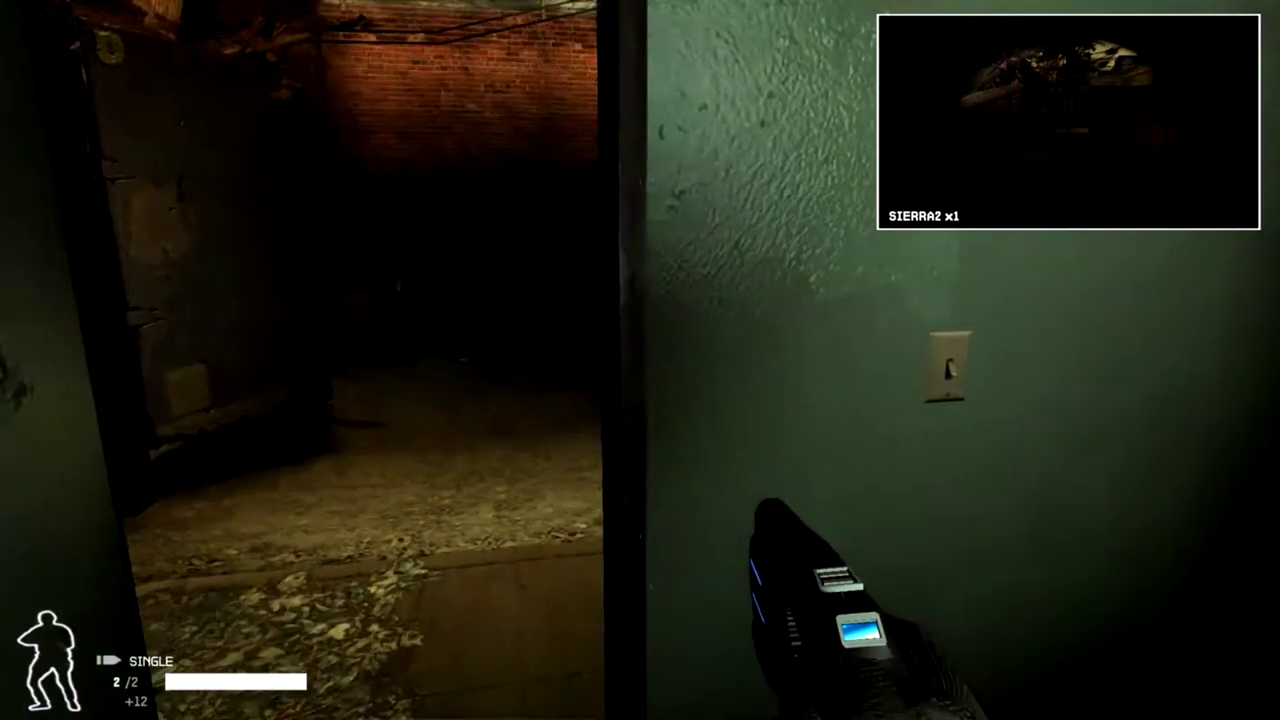
key("w")
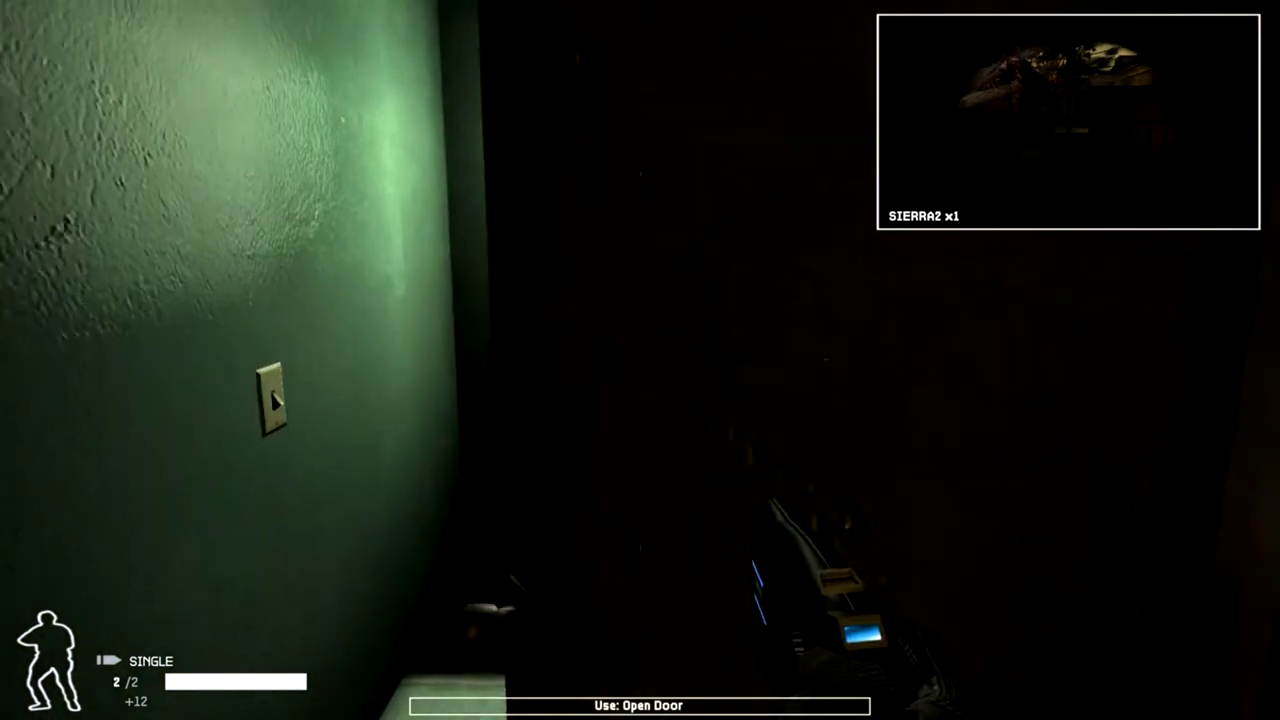
key("w")
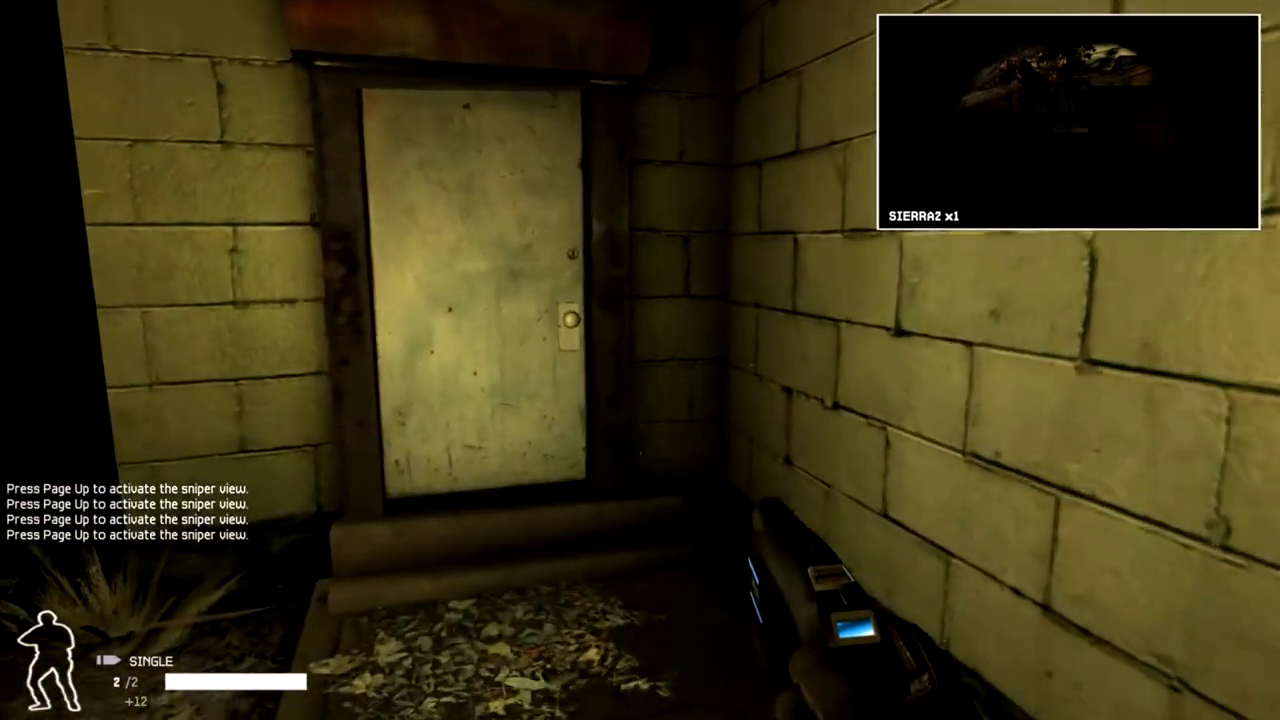
key("w")
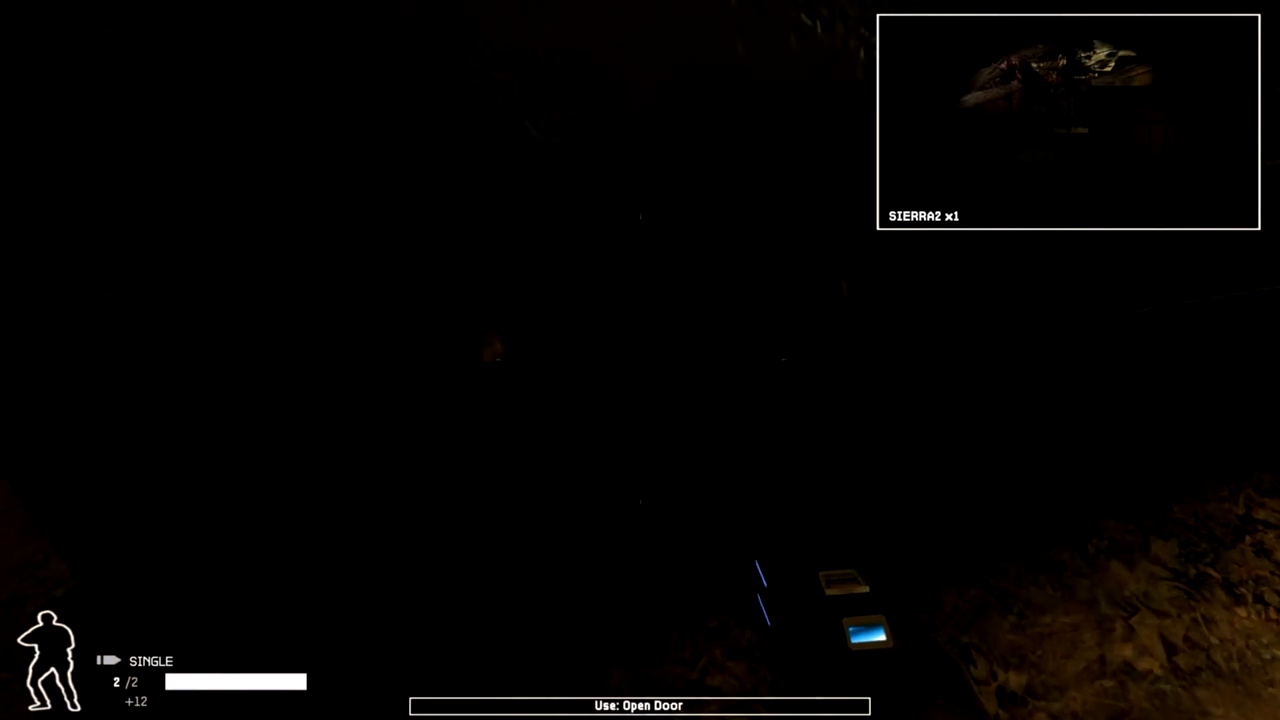
key("4")
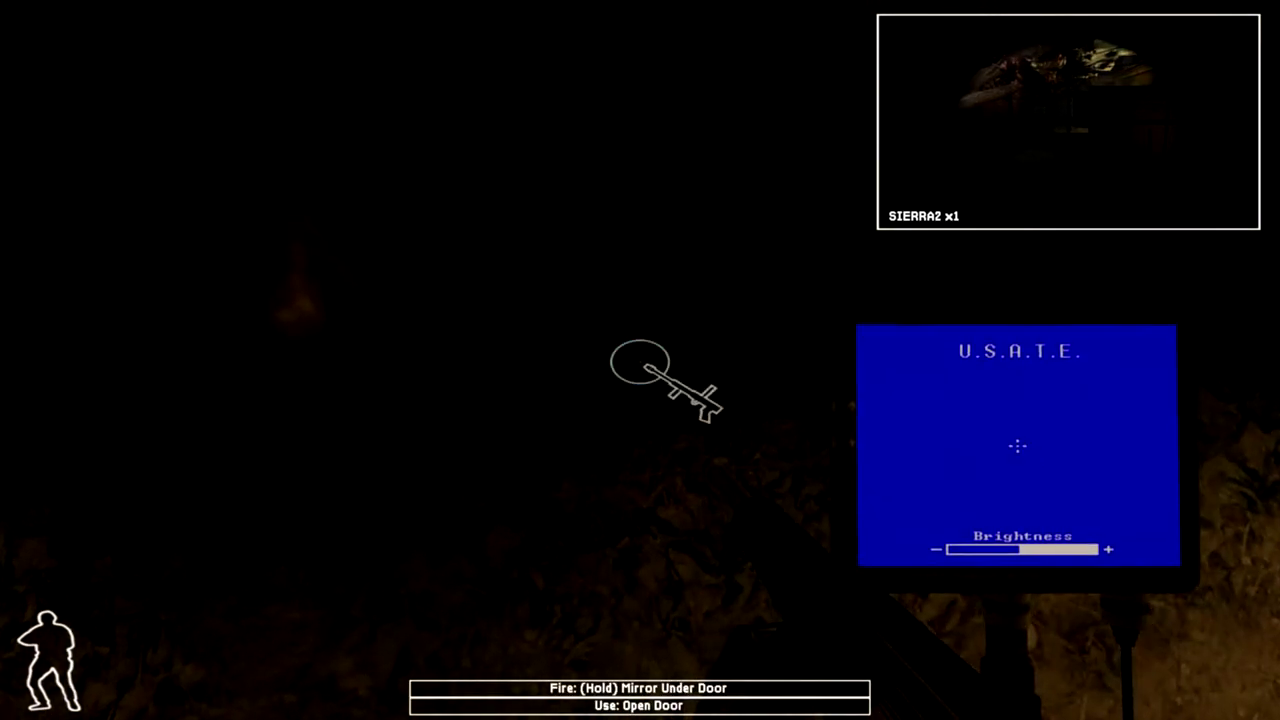
left_click_drag(640, 360, 640, 360)
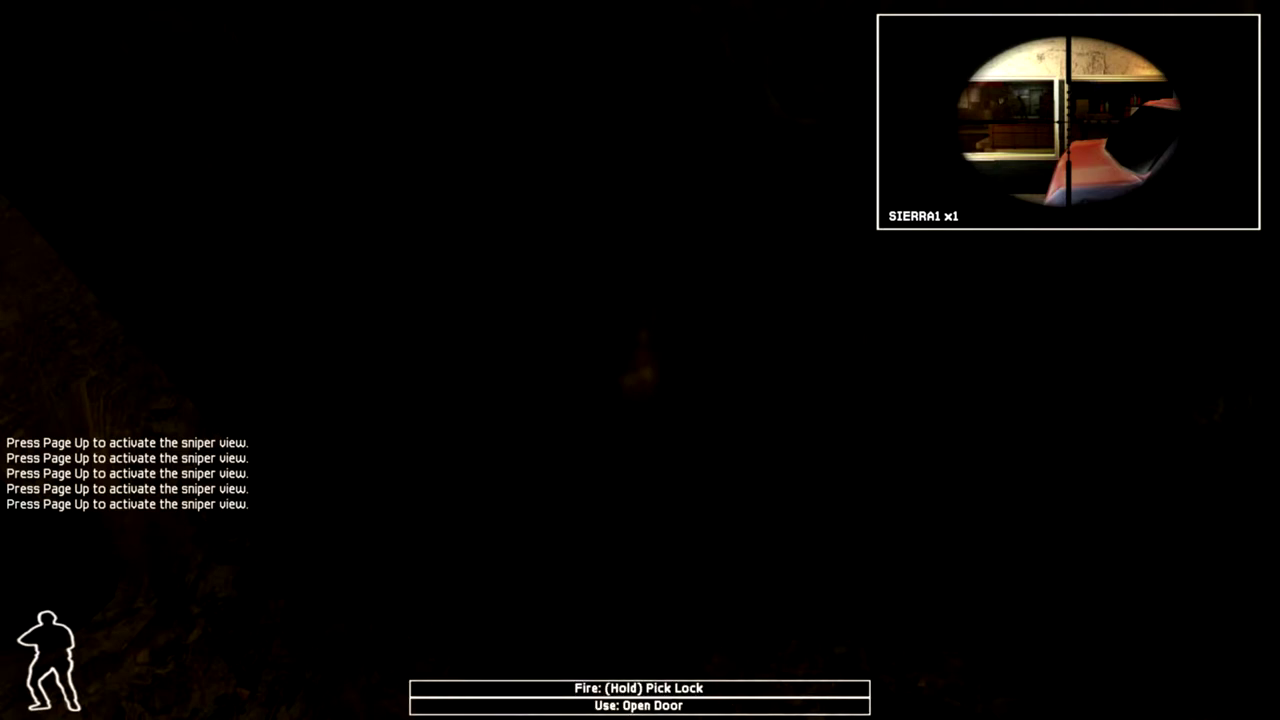
key("f")
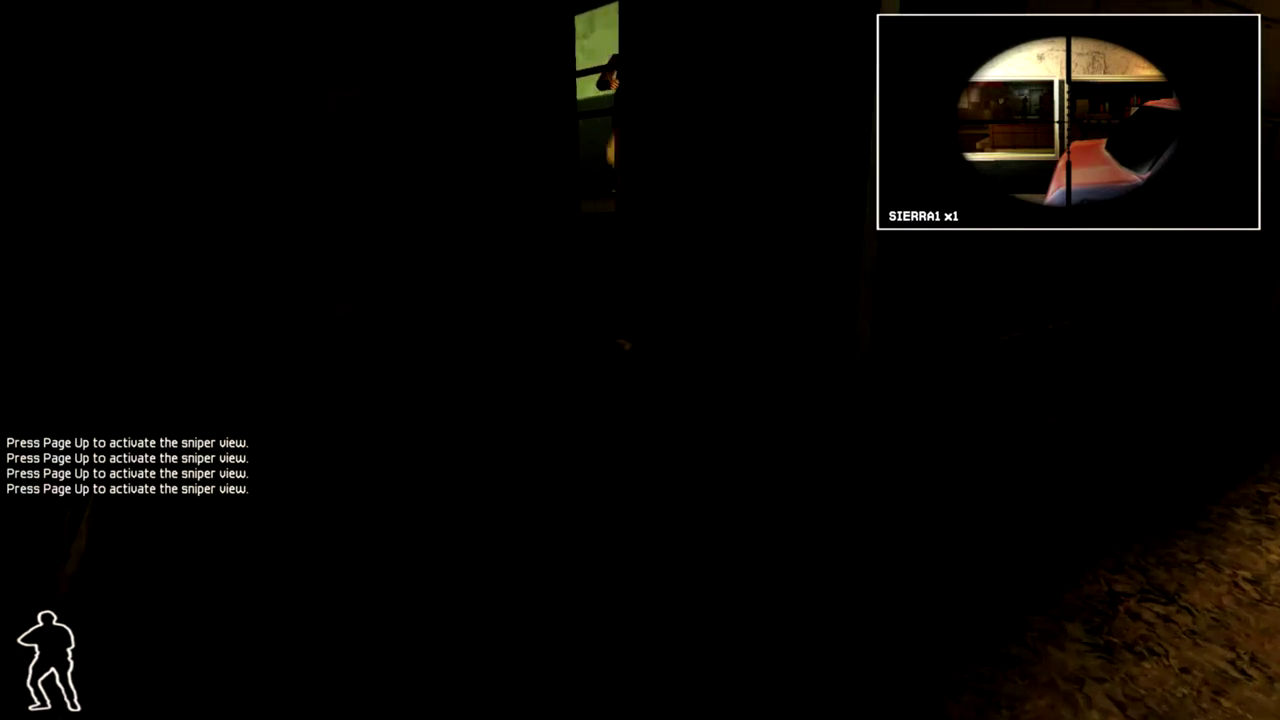
key("w")
key("w")
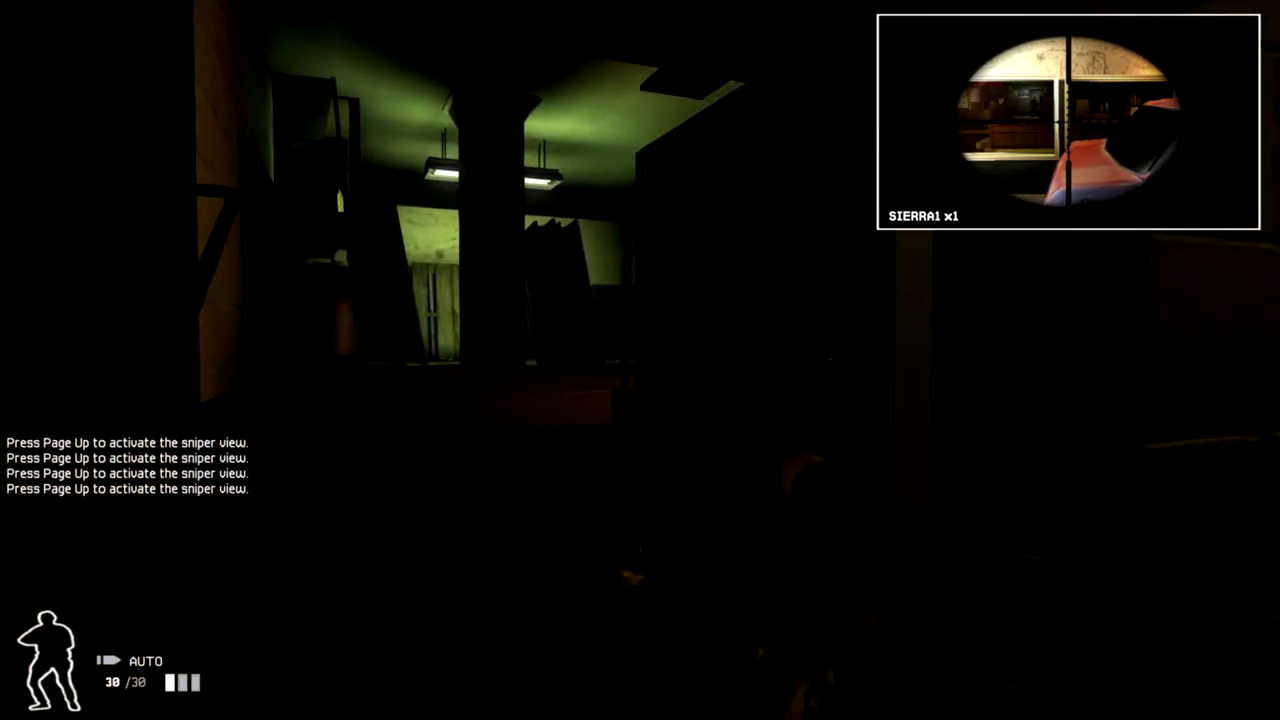
key("w")
key("w")
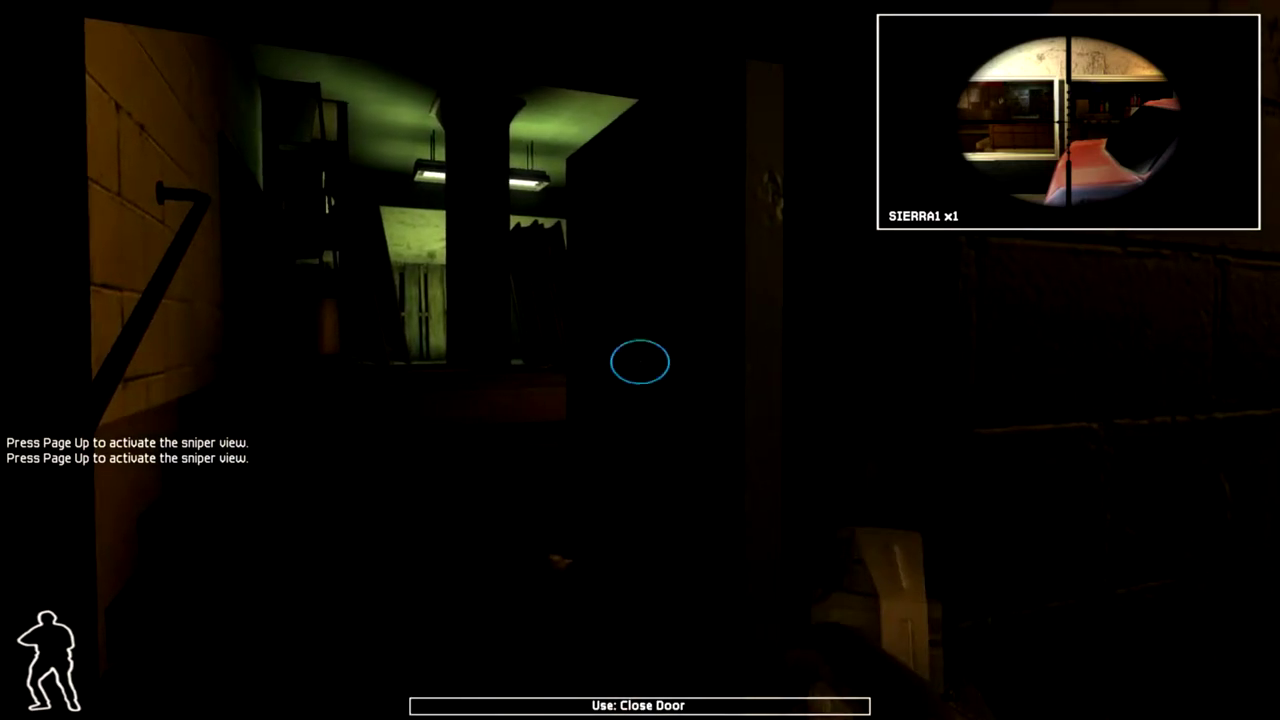
key("w")
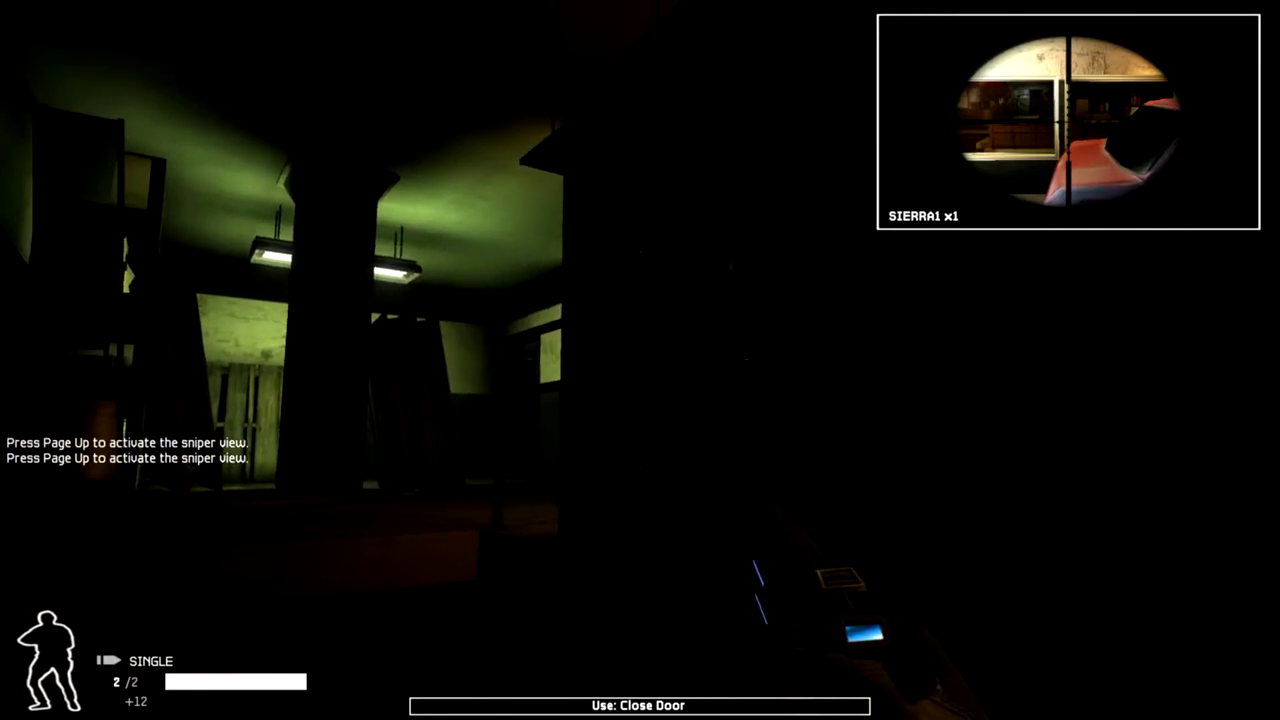
left_click(640, 360)
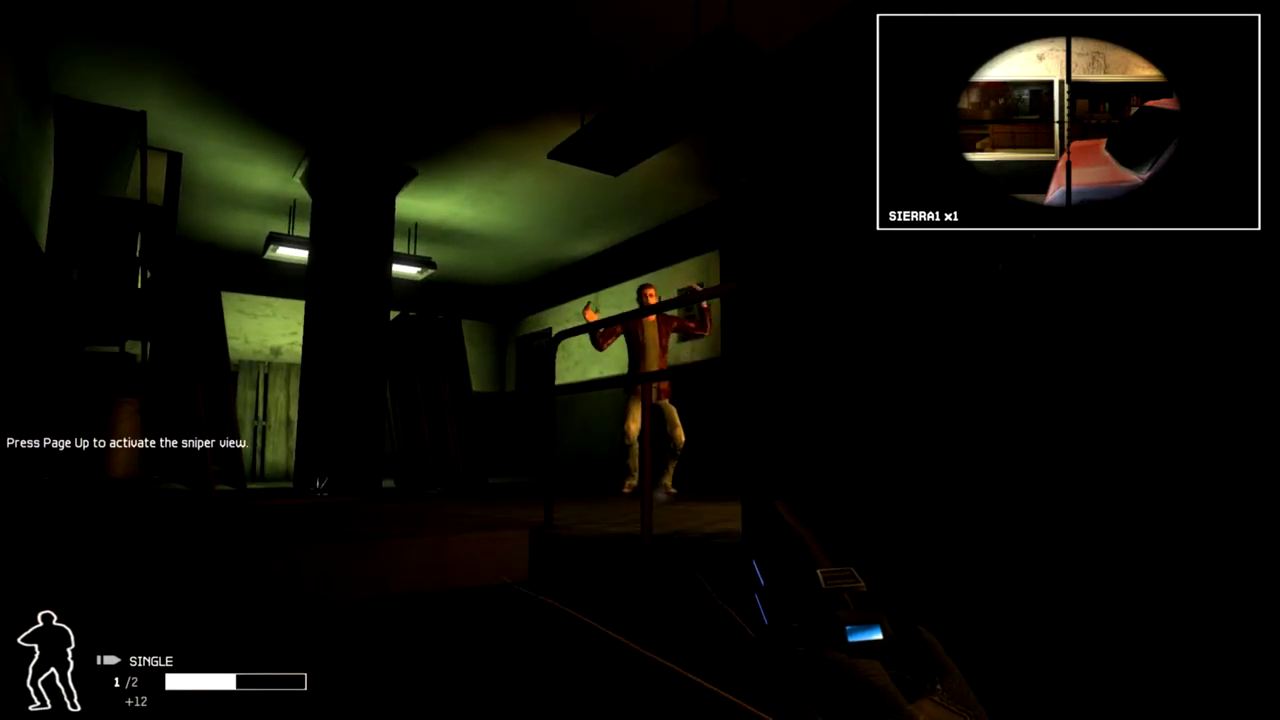
key("Prior")
key("Prior")
key("Prior")
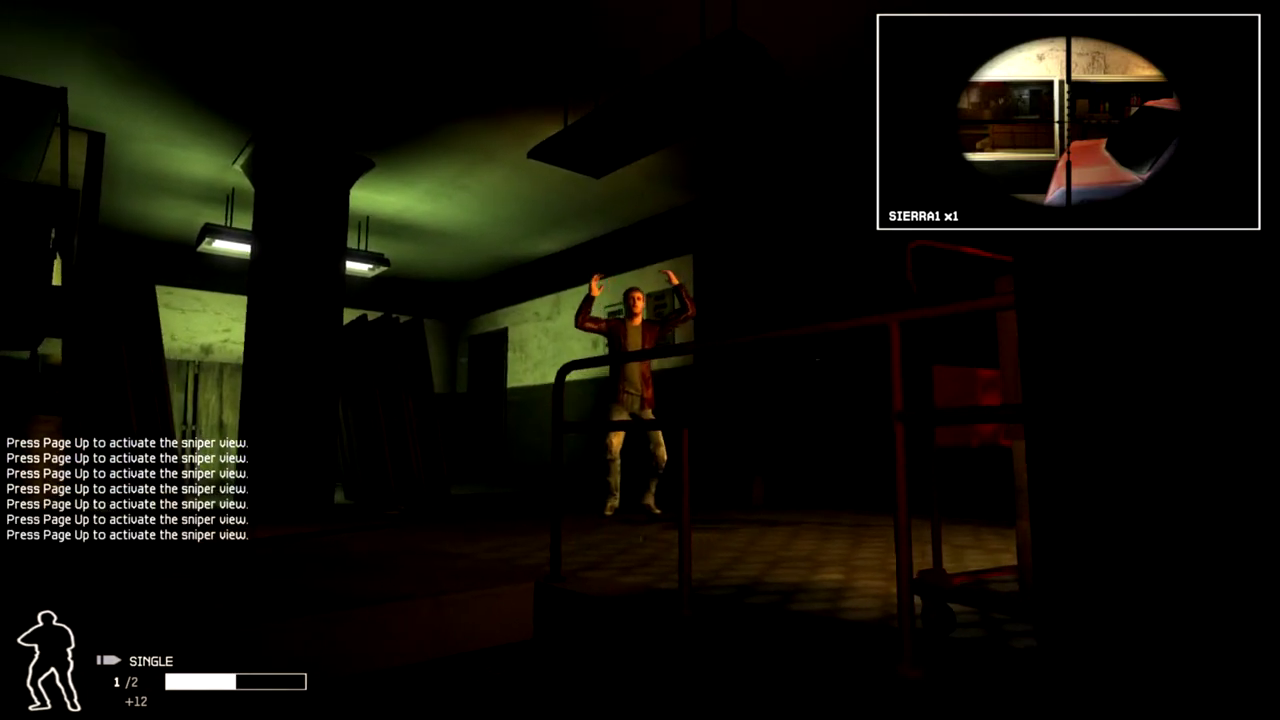
key("w")
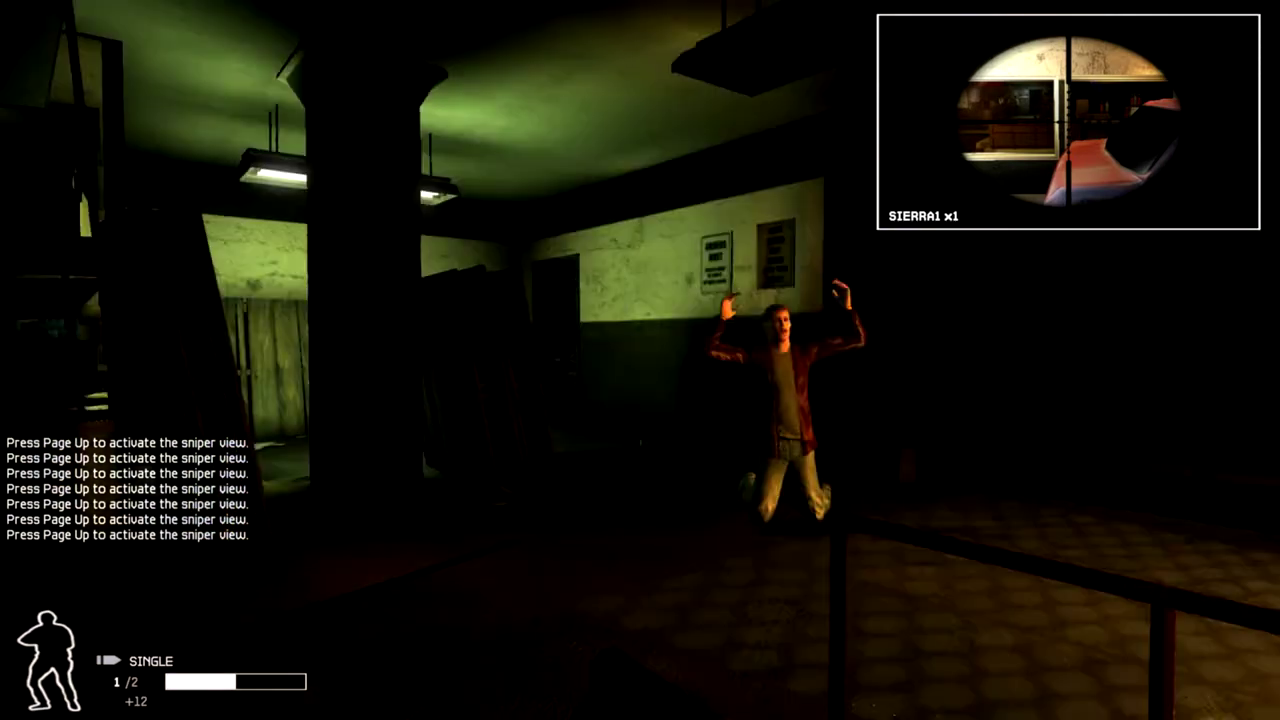
key("r")
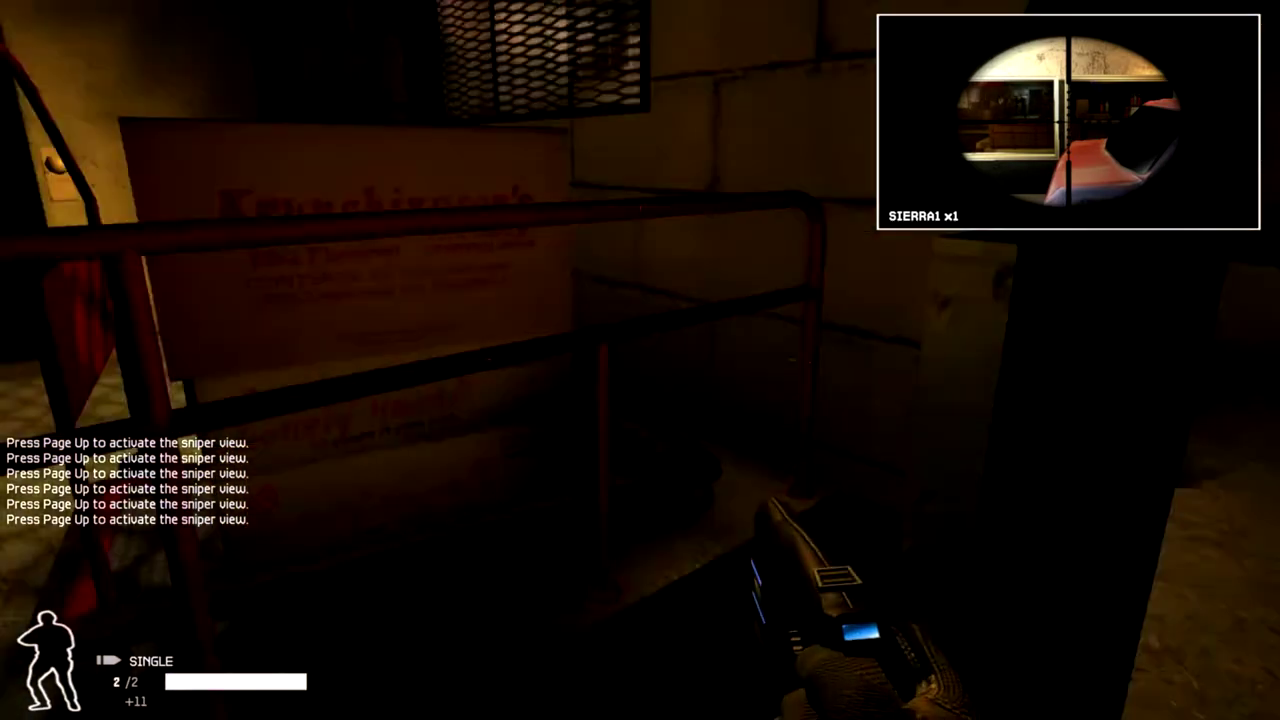
key("w")
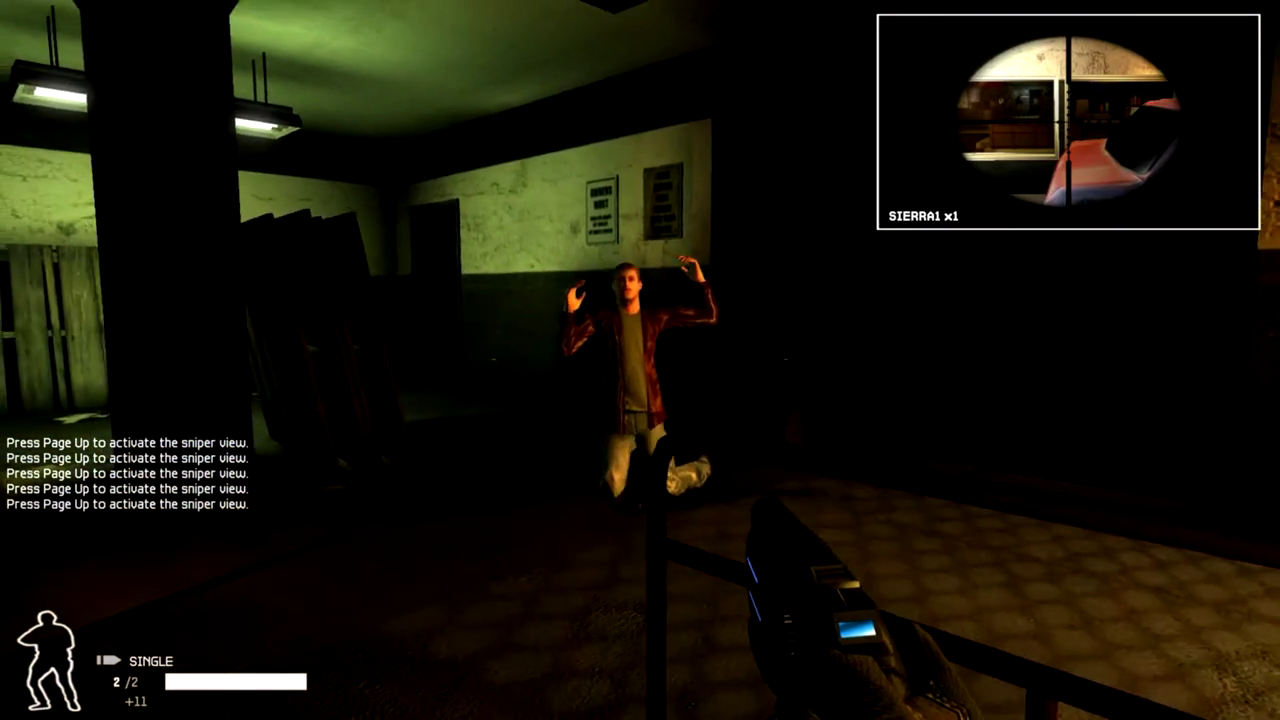
key("w")
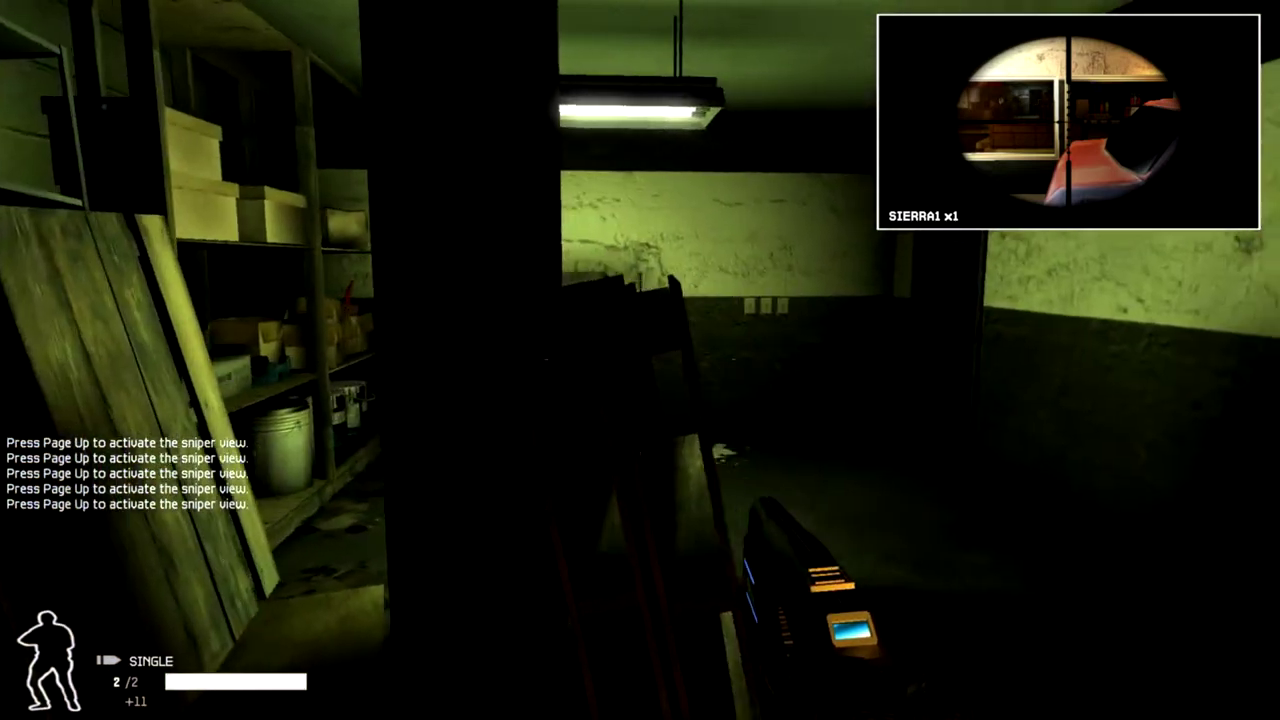
key("w")
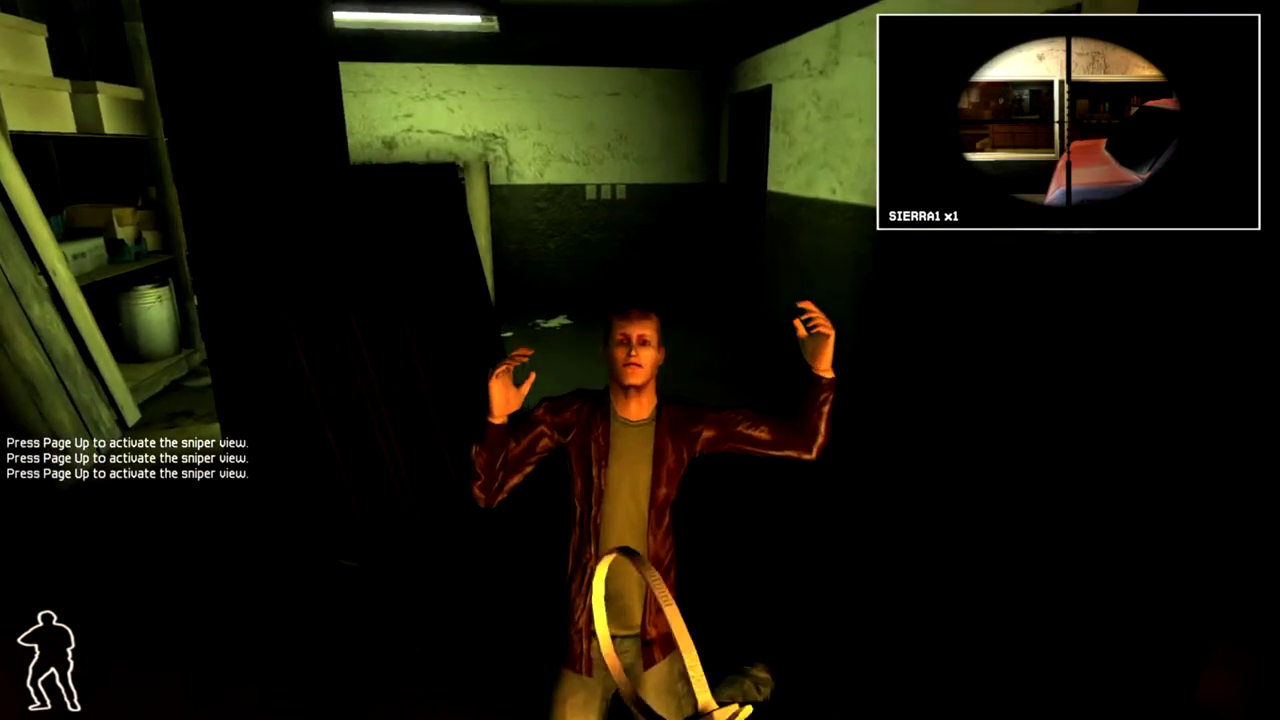
key("w")
left_click(640, 360)
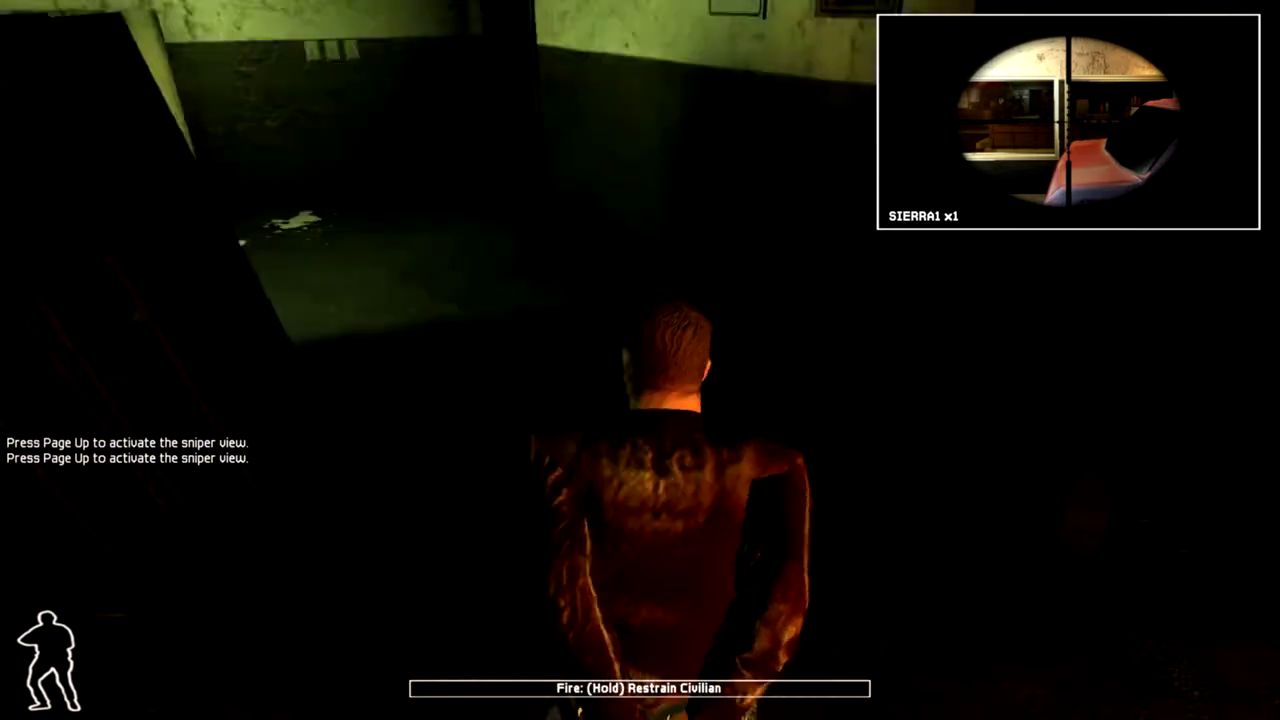
key("1")
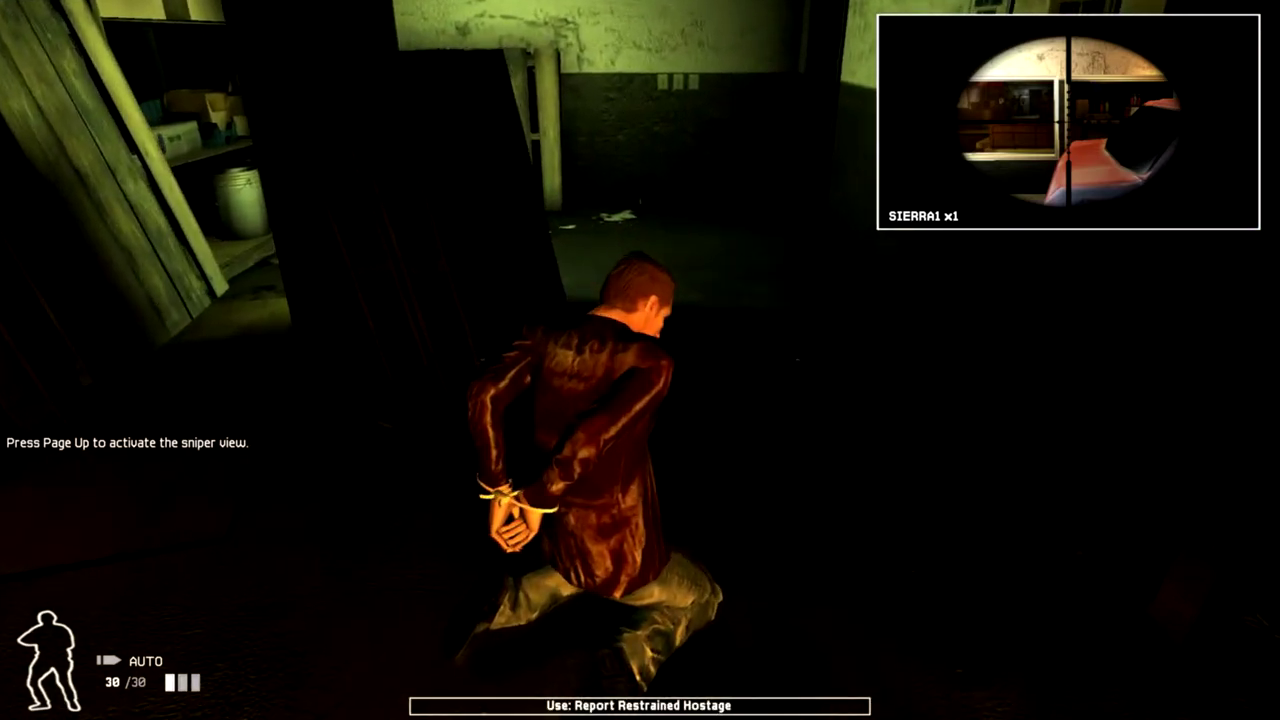
key("w")
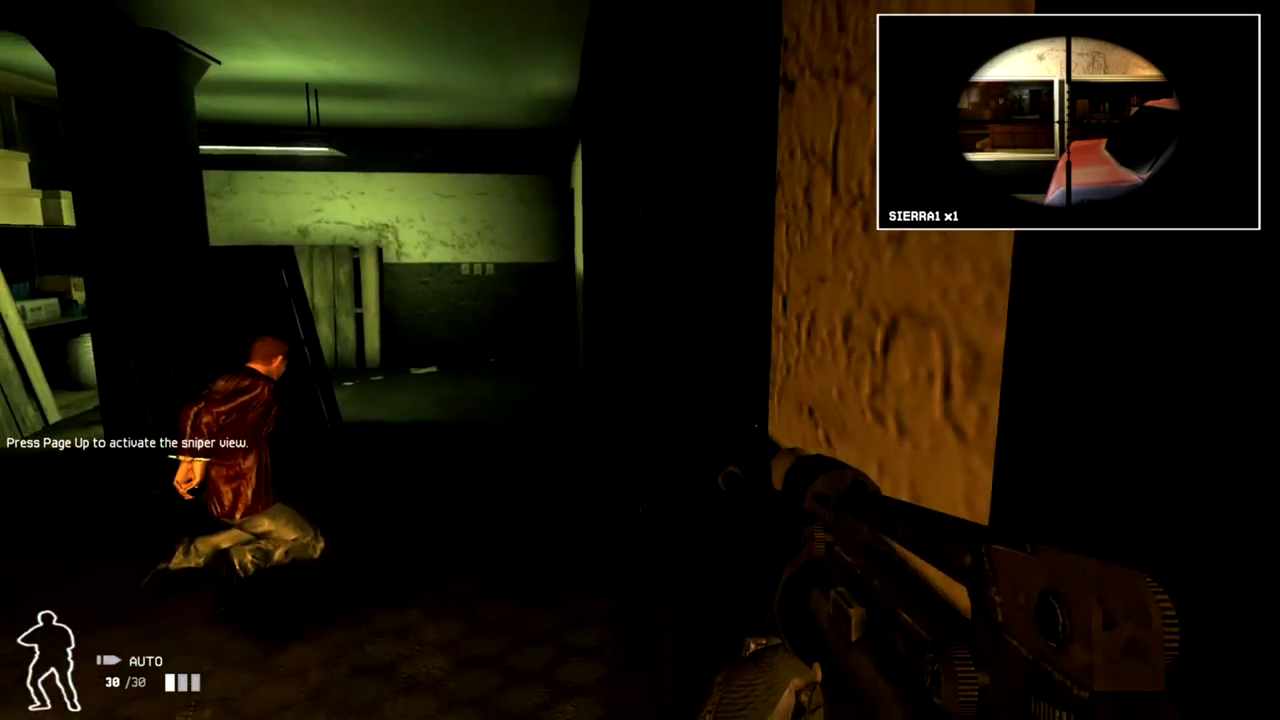
key("w")
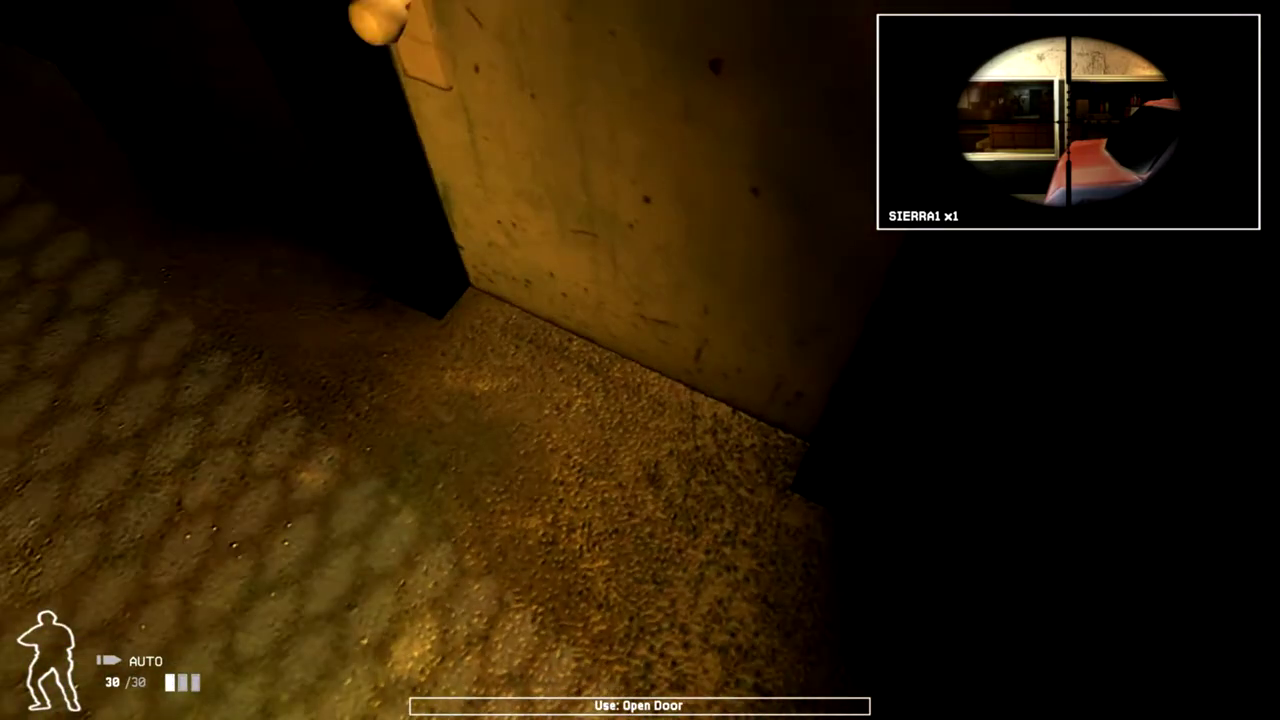
key("5")
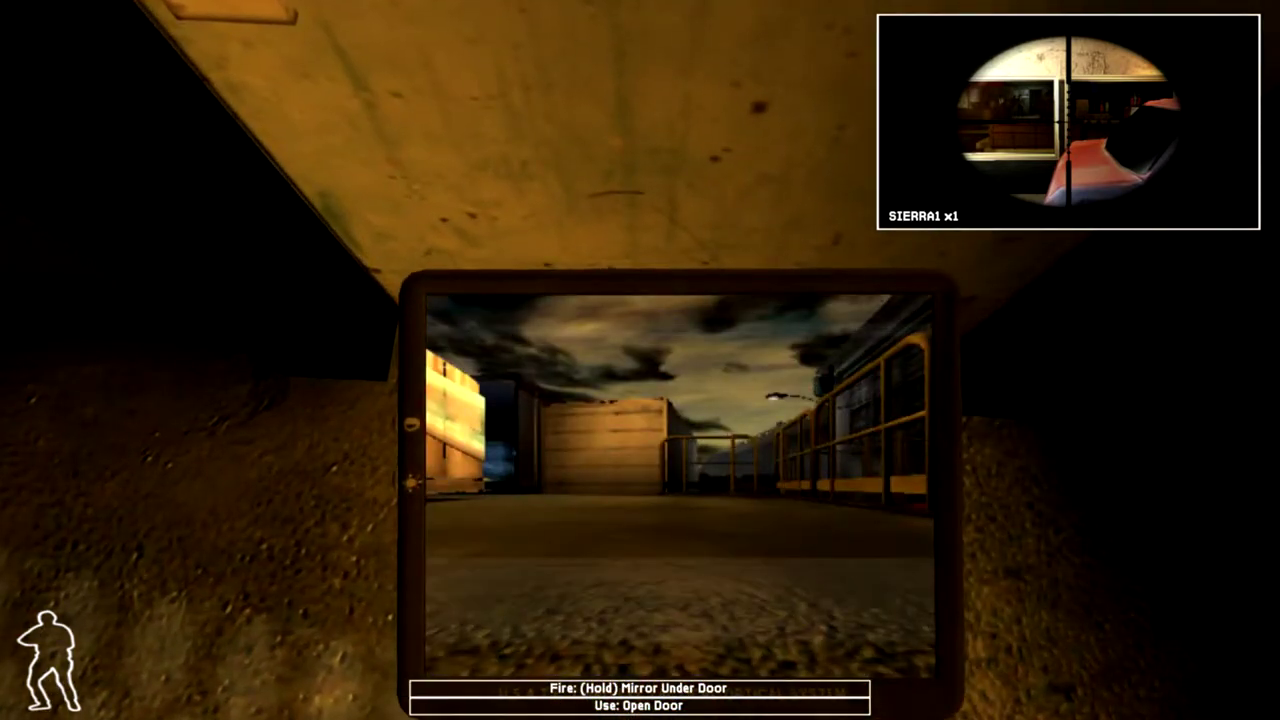
key("a")
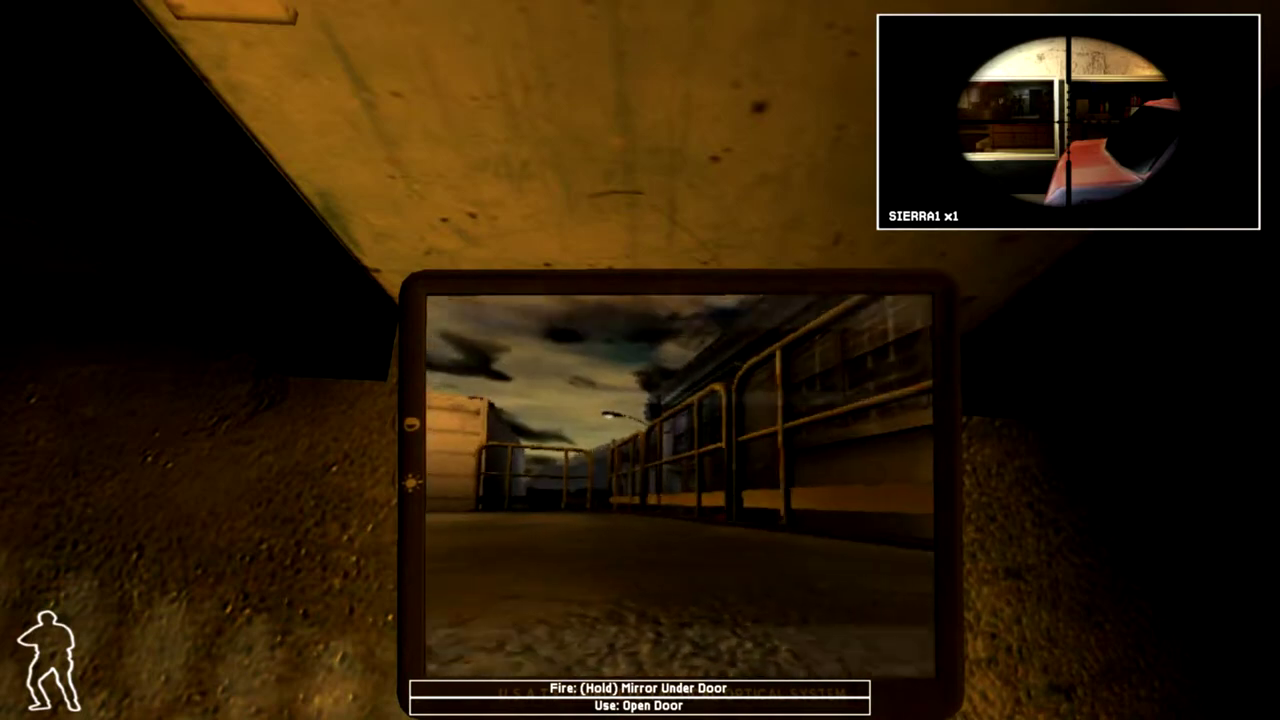
key("d")
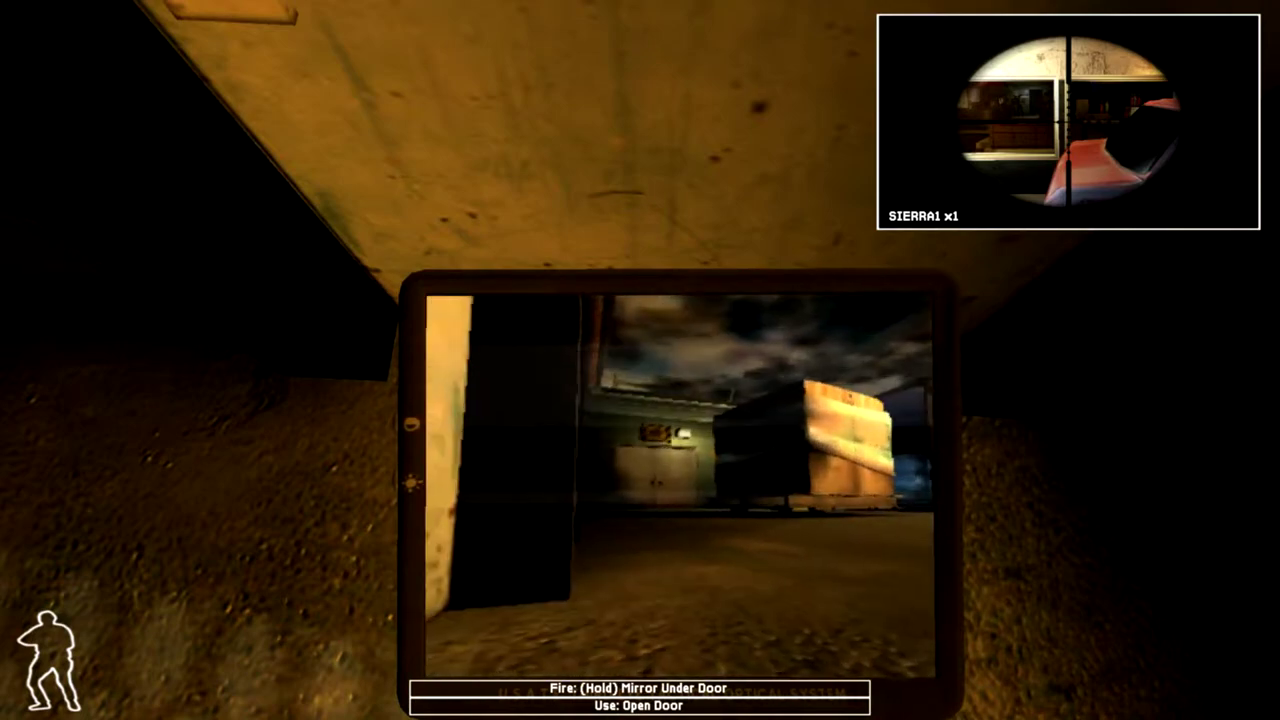
key("Escape")
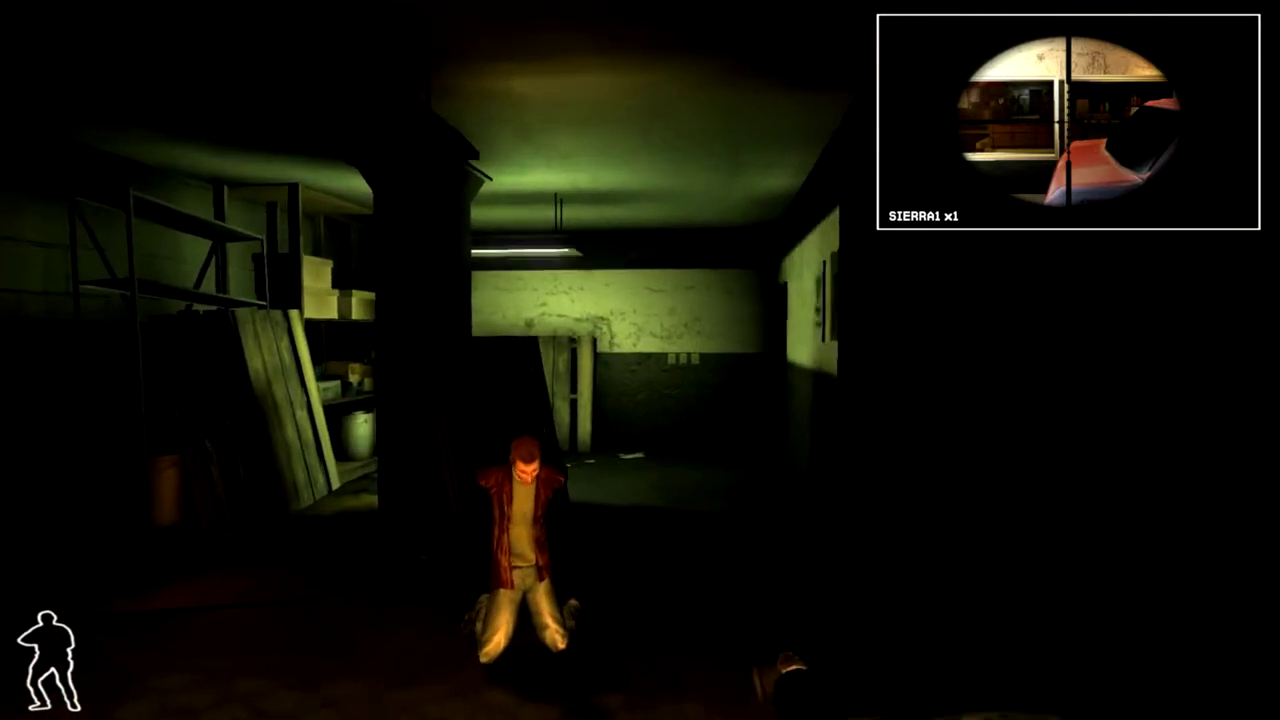
key("w")
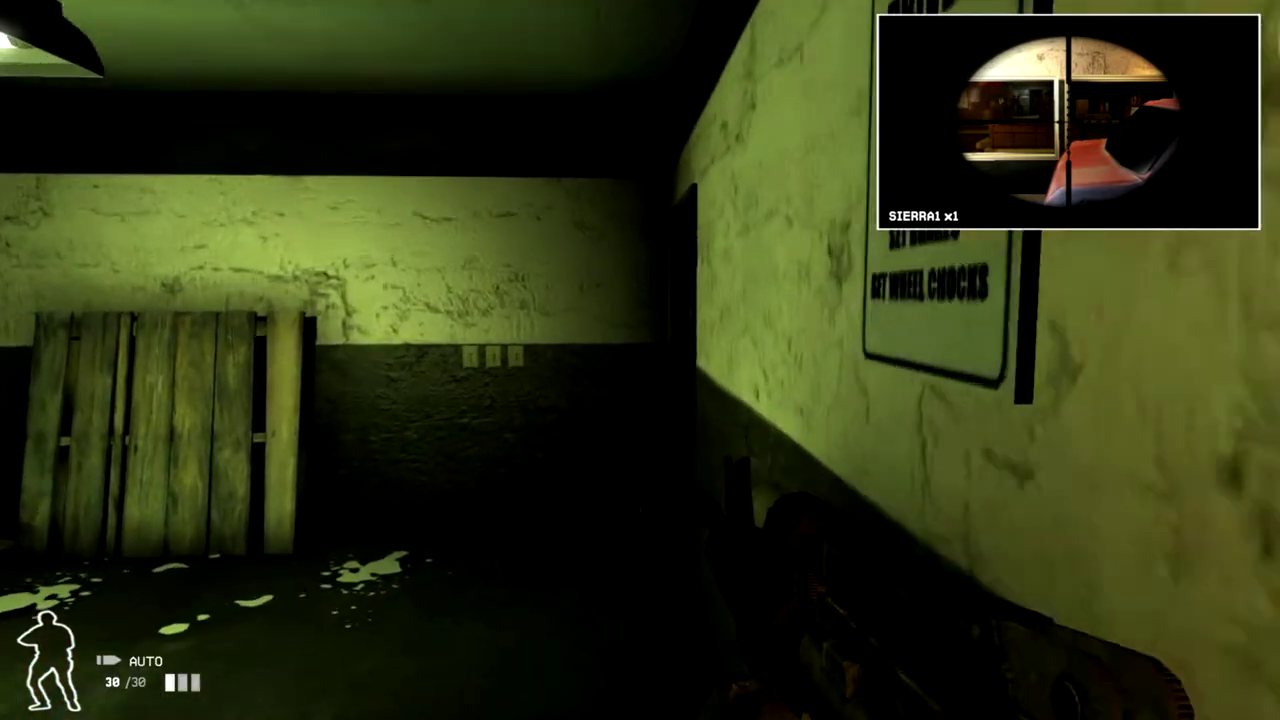
key("w")
key("2")
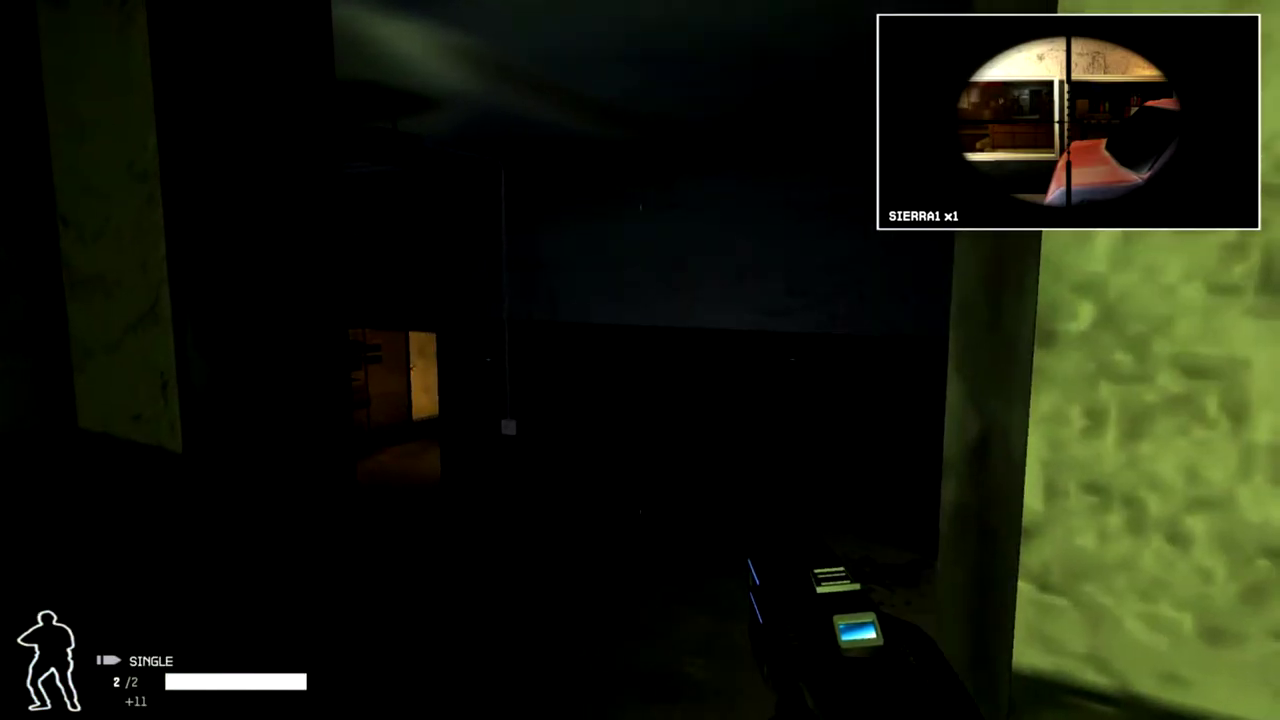
key("w")
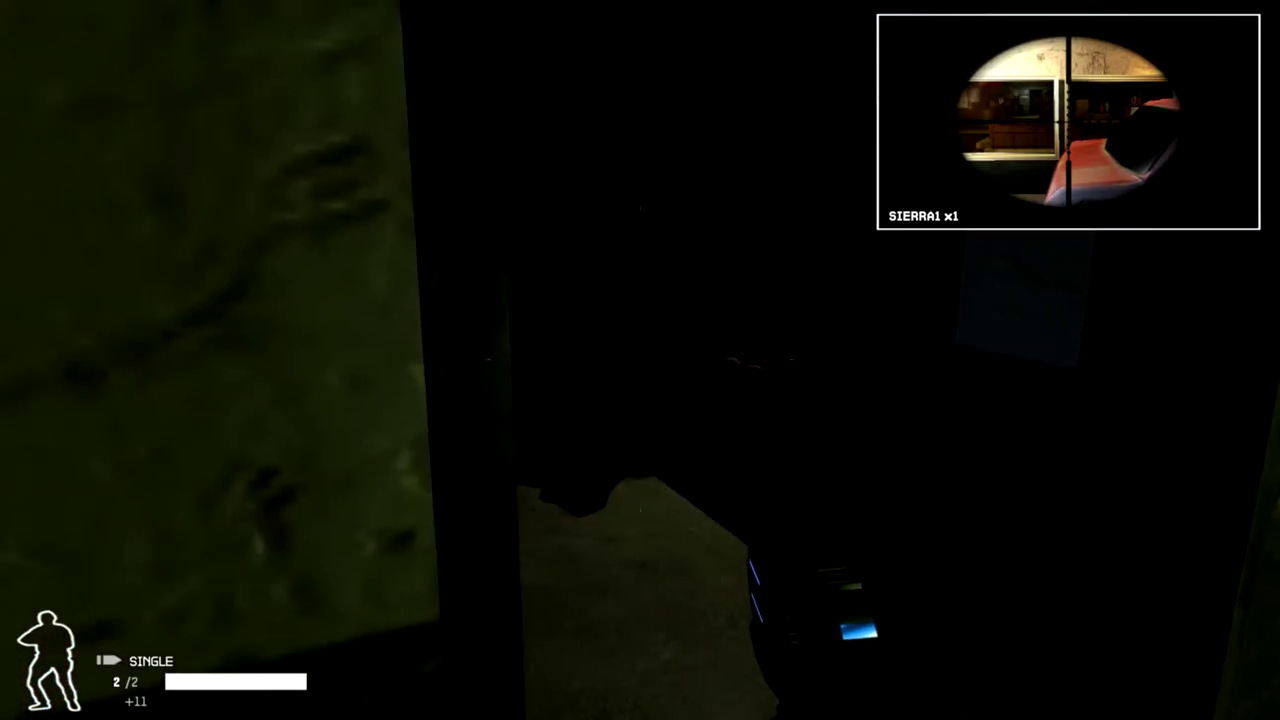
key("w")
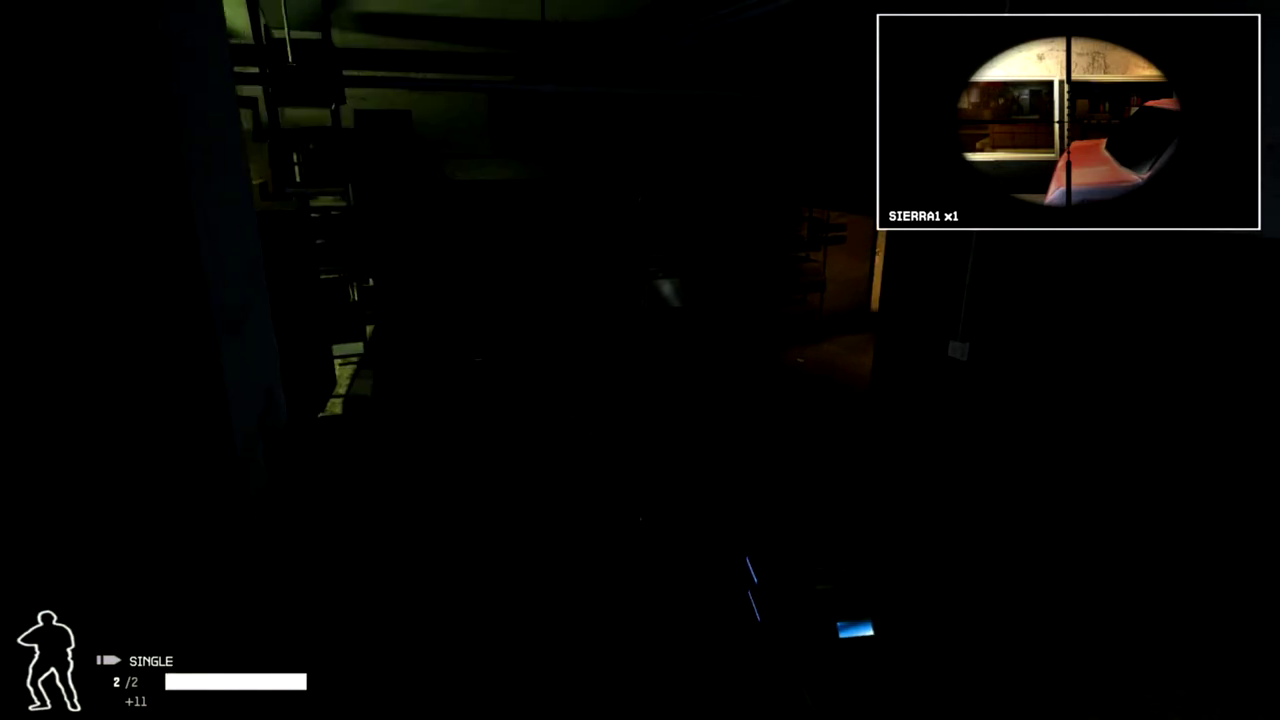
key("w")
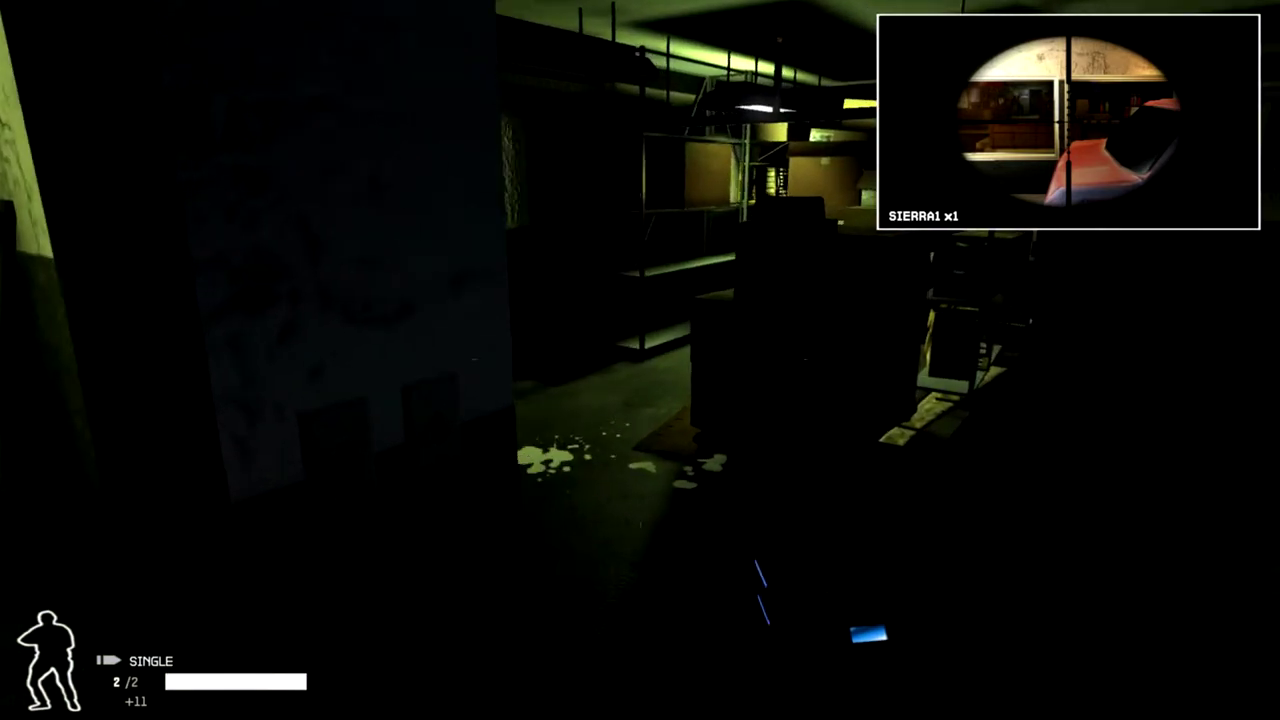
key("w")
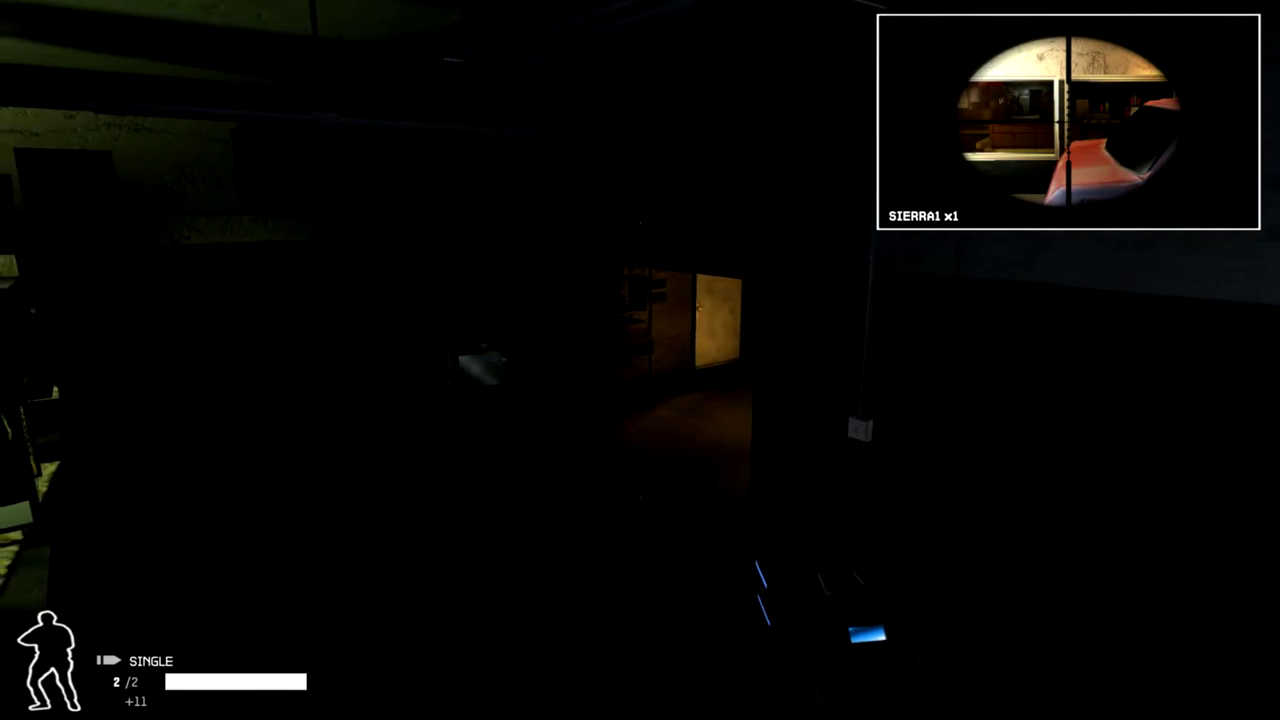
key("w")
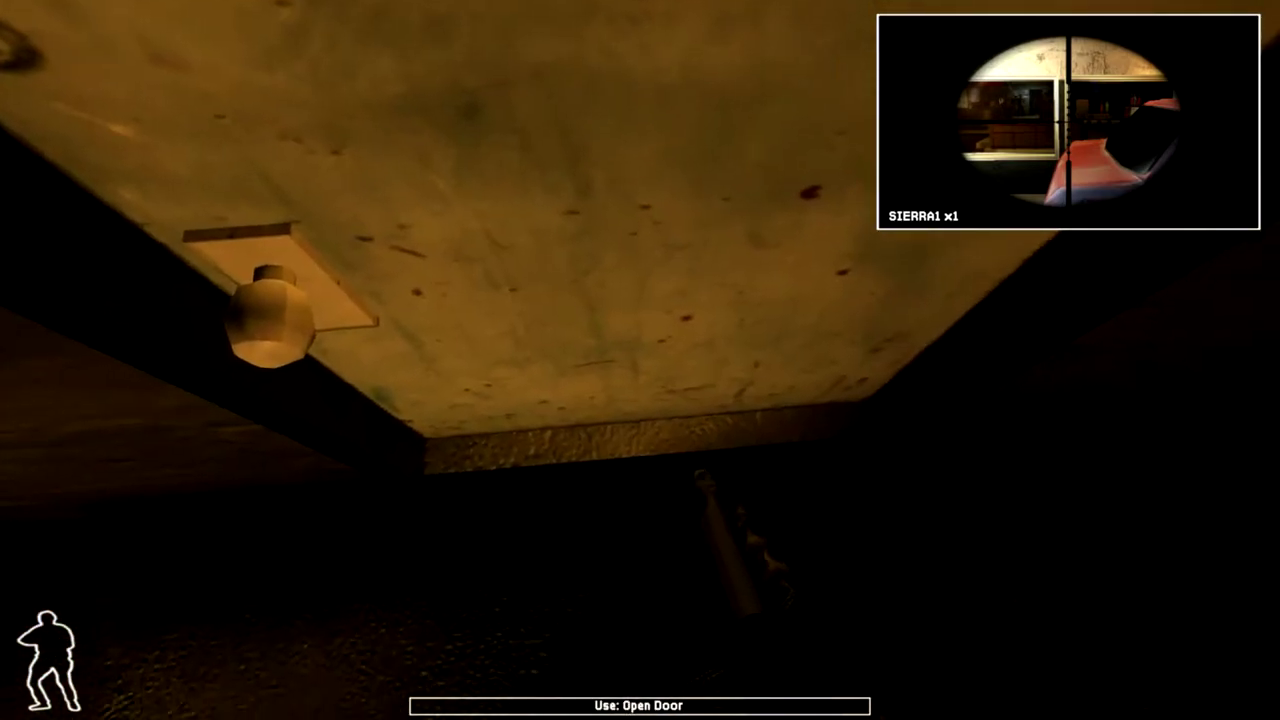
key("4")
left_click(688, 484)
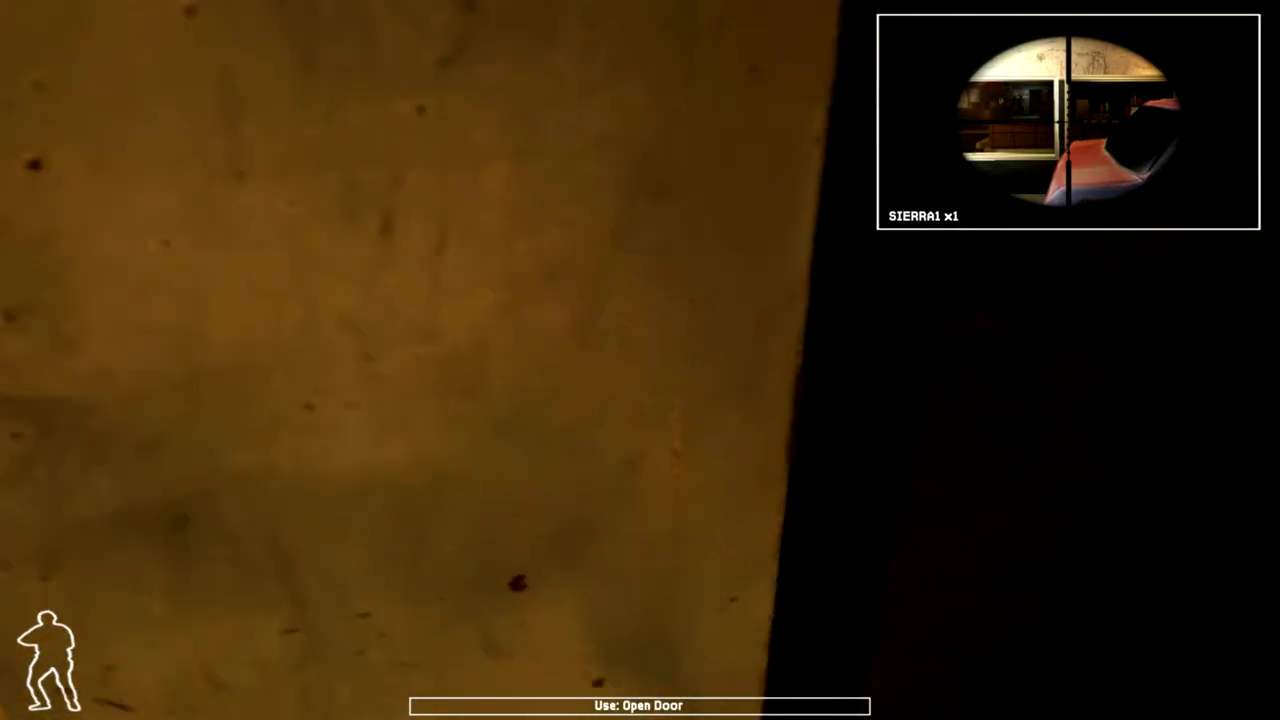
key("w")
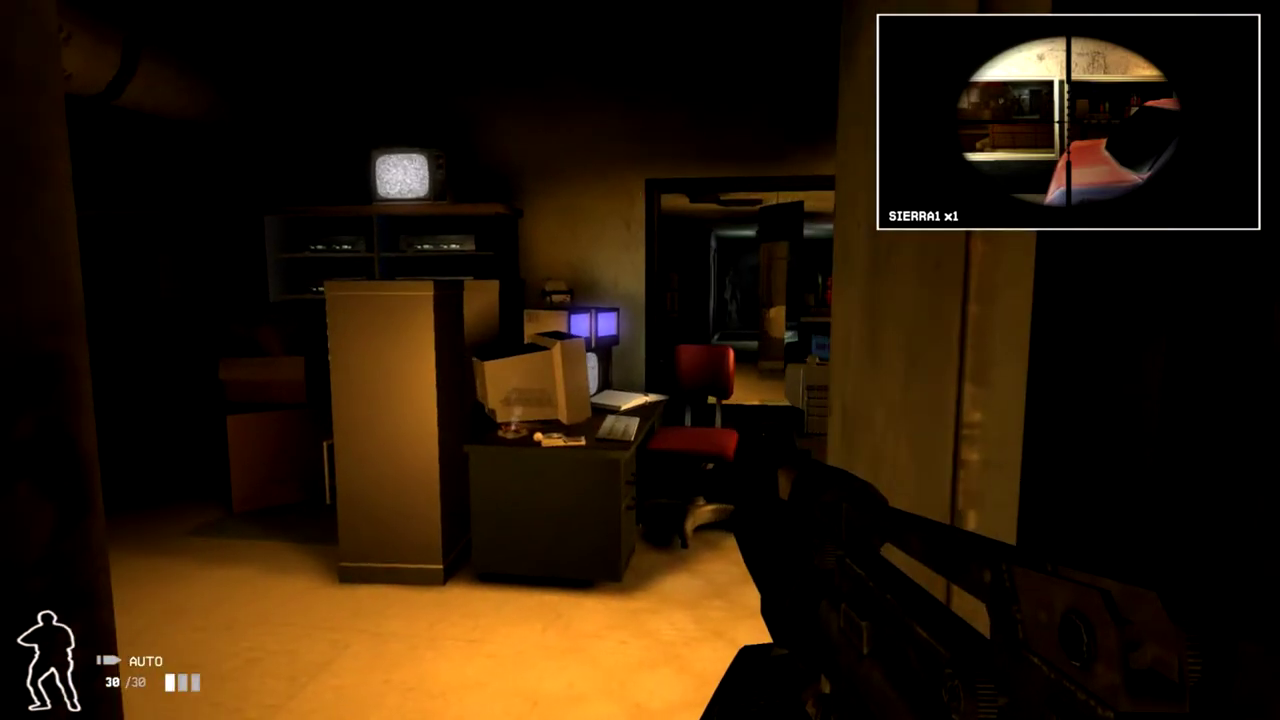
key("w")
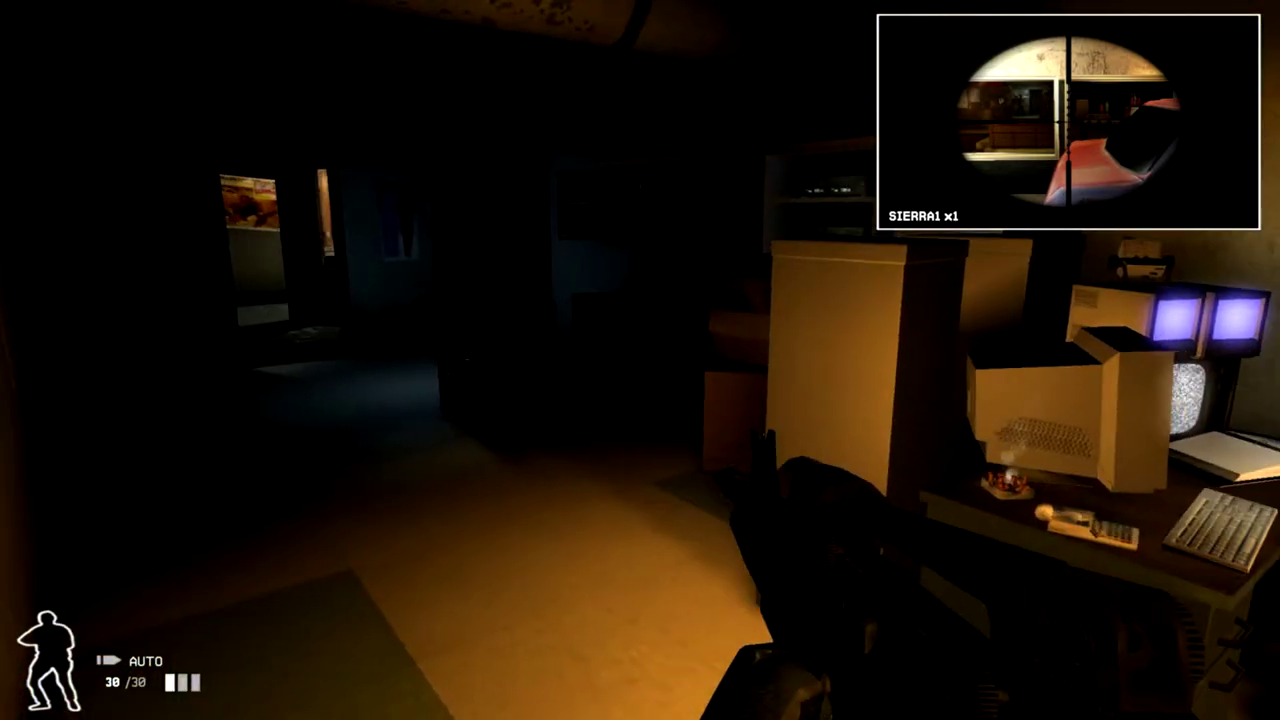
key("w")
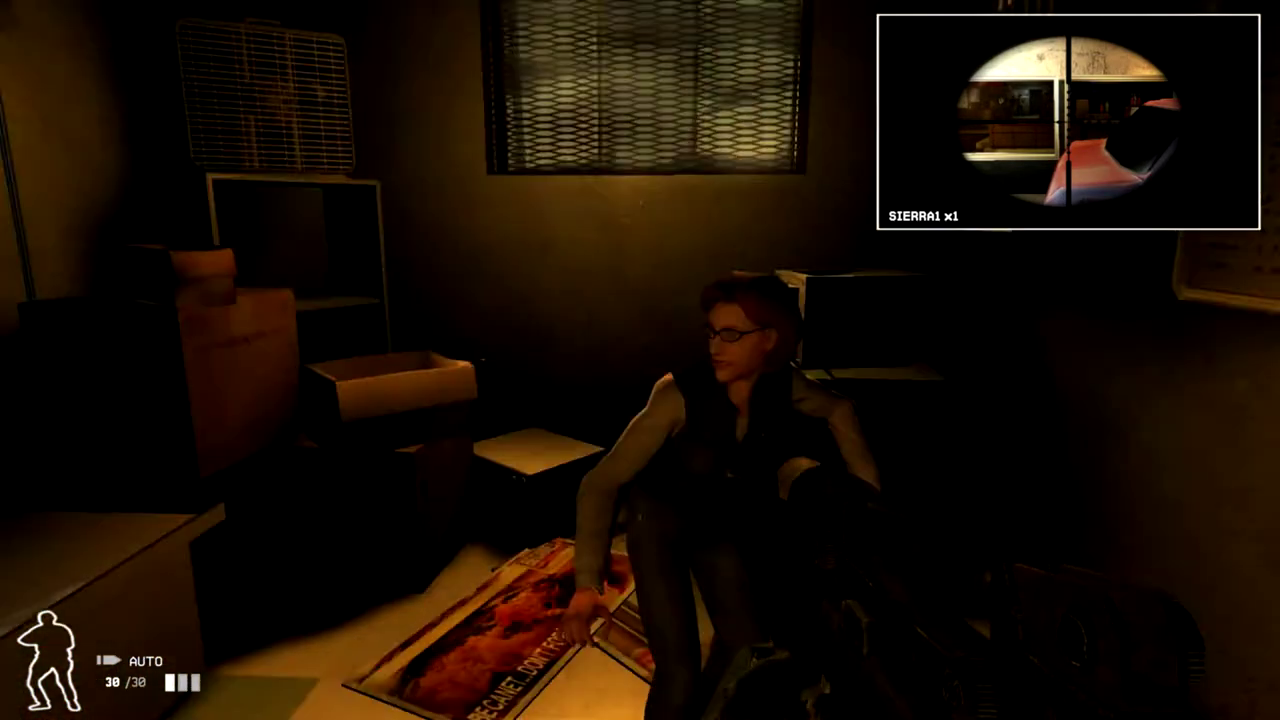
key("w")
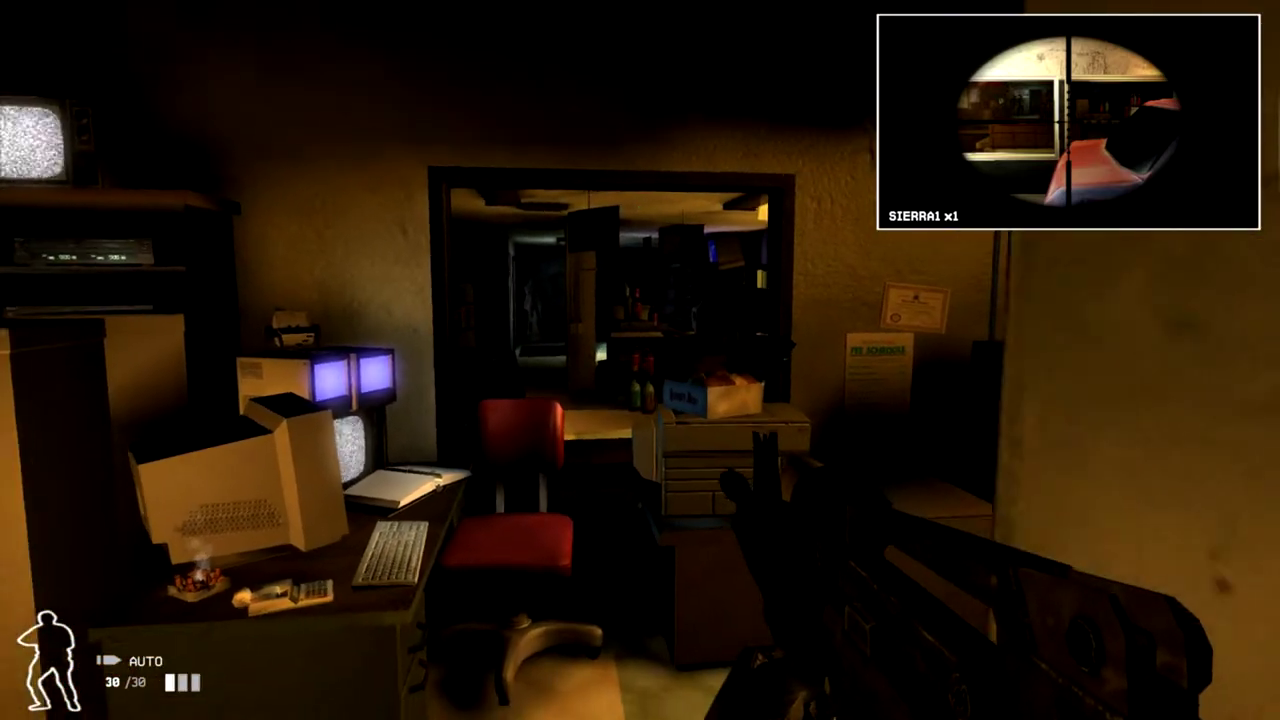
key("w")
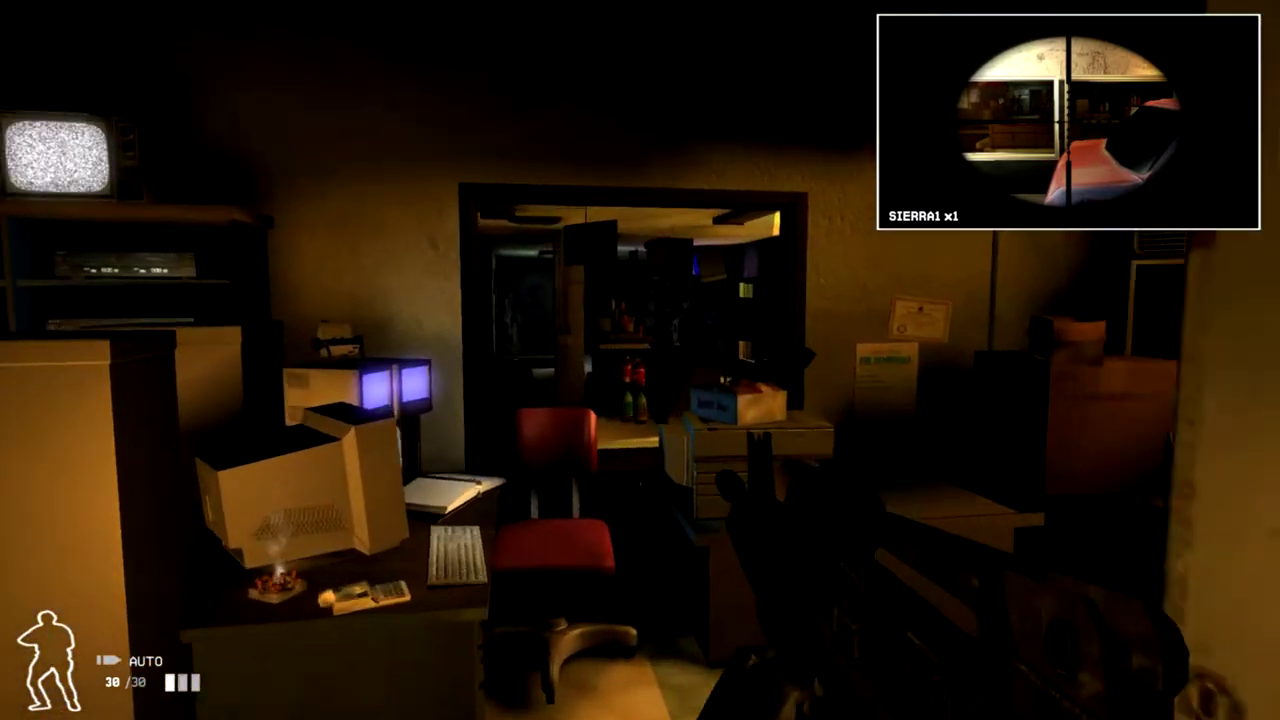
key("w")
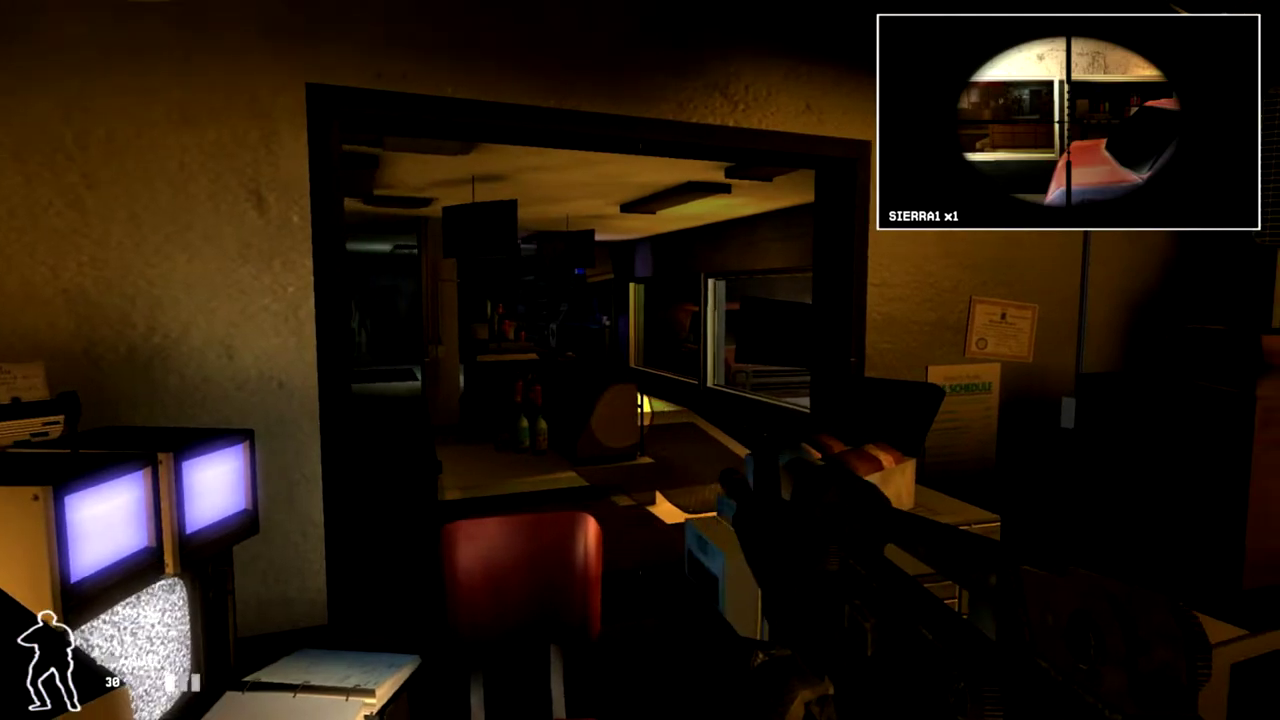
key("w")
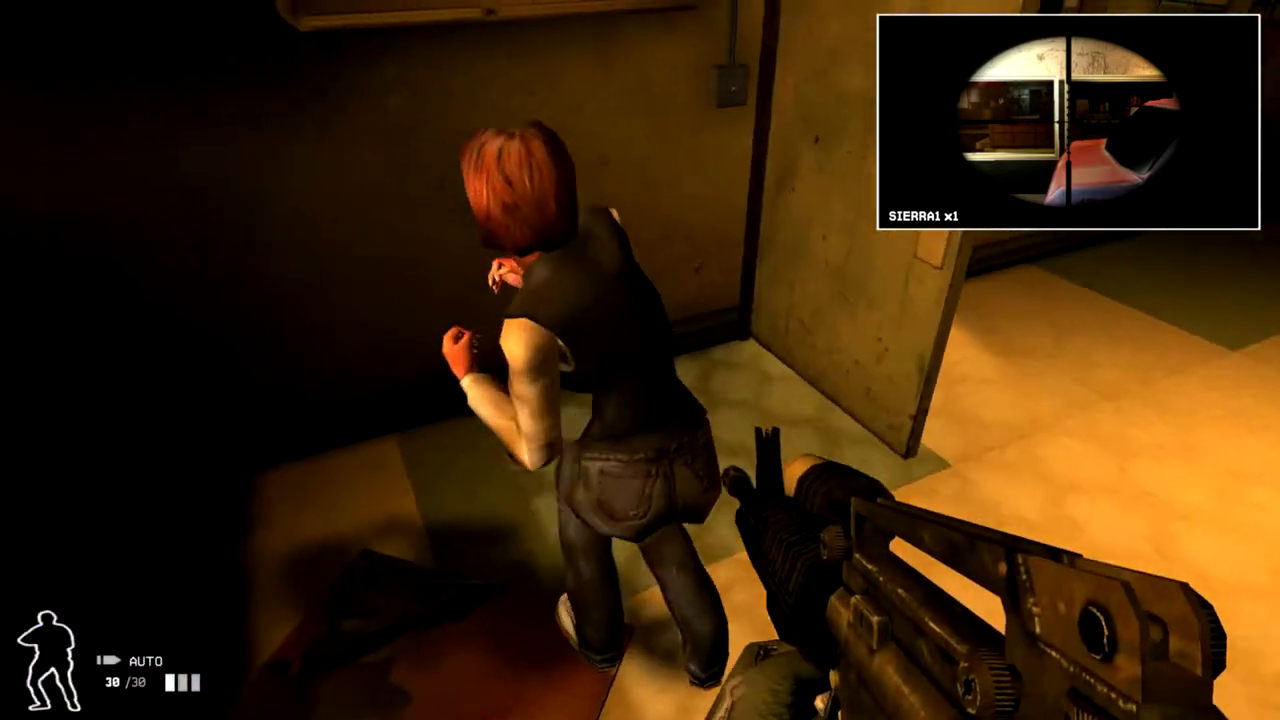
key("w")
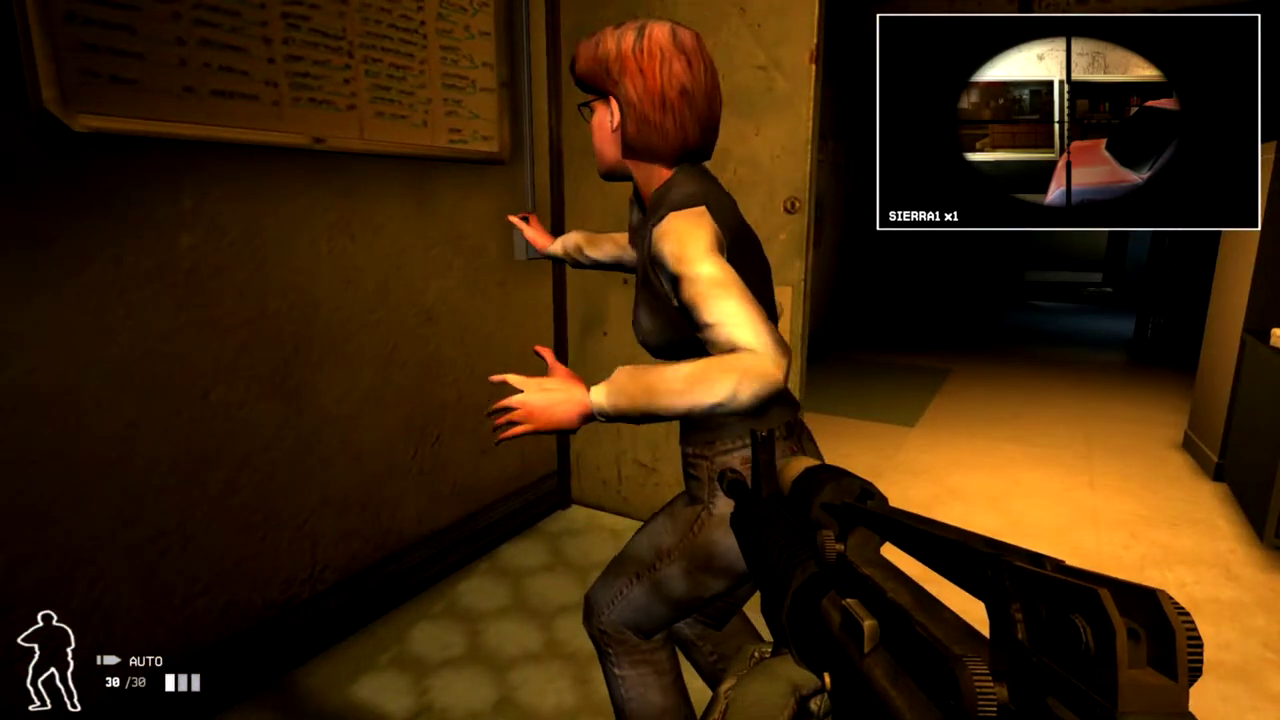
key("w")
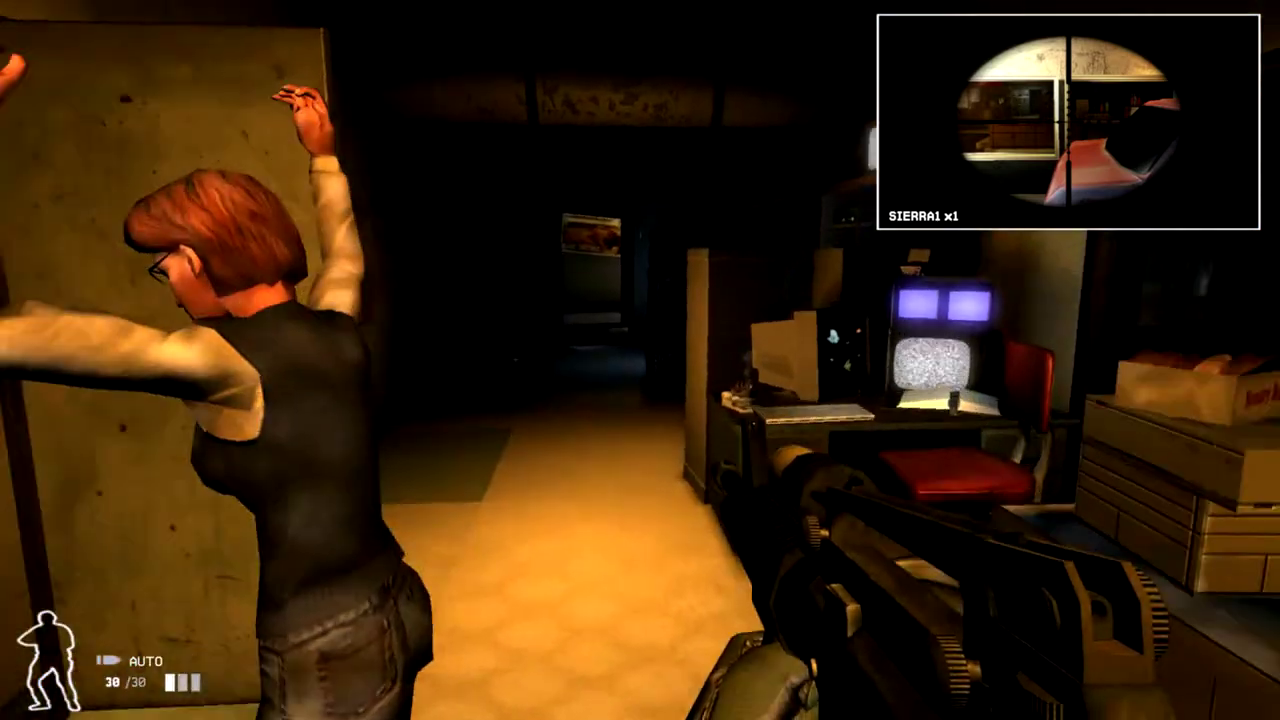
key("w")
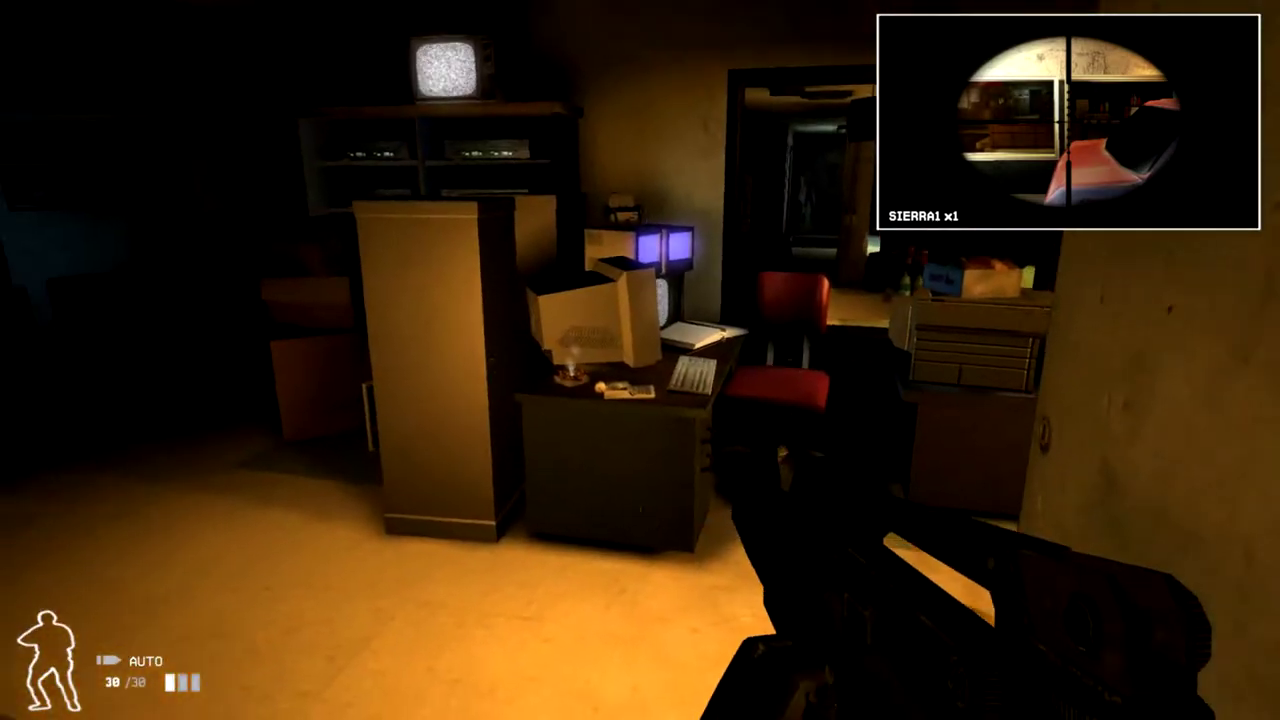
key("w")
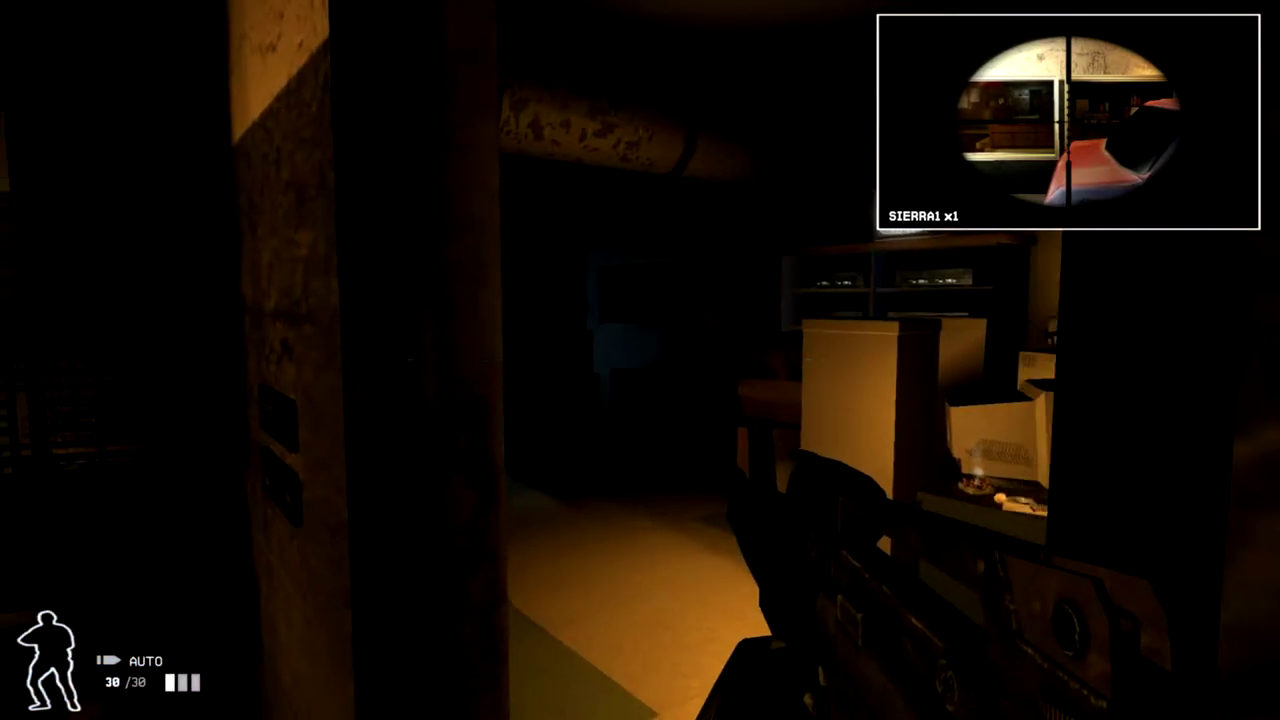
key("w")
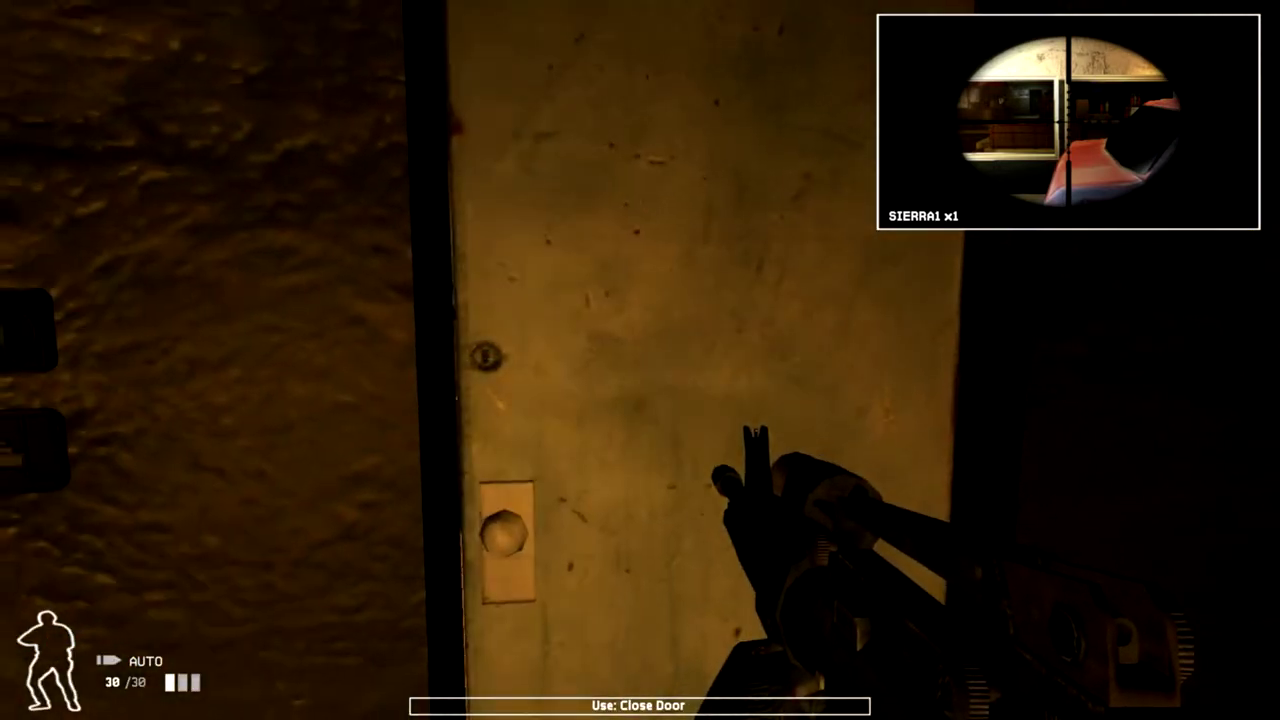
key("f")
key("w")
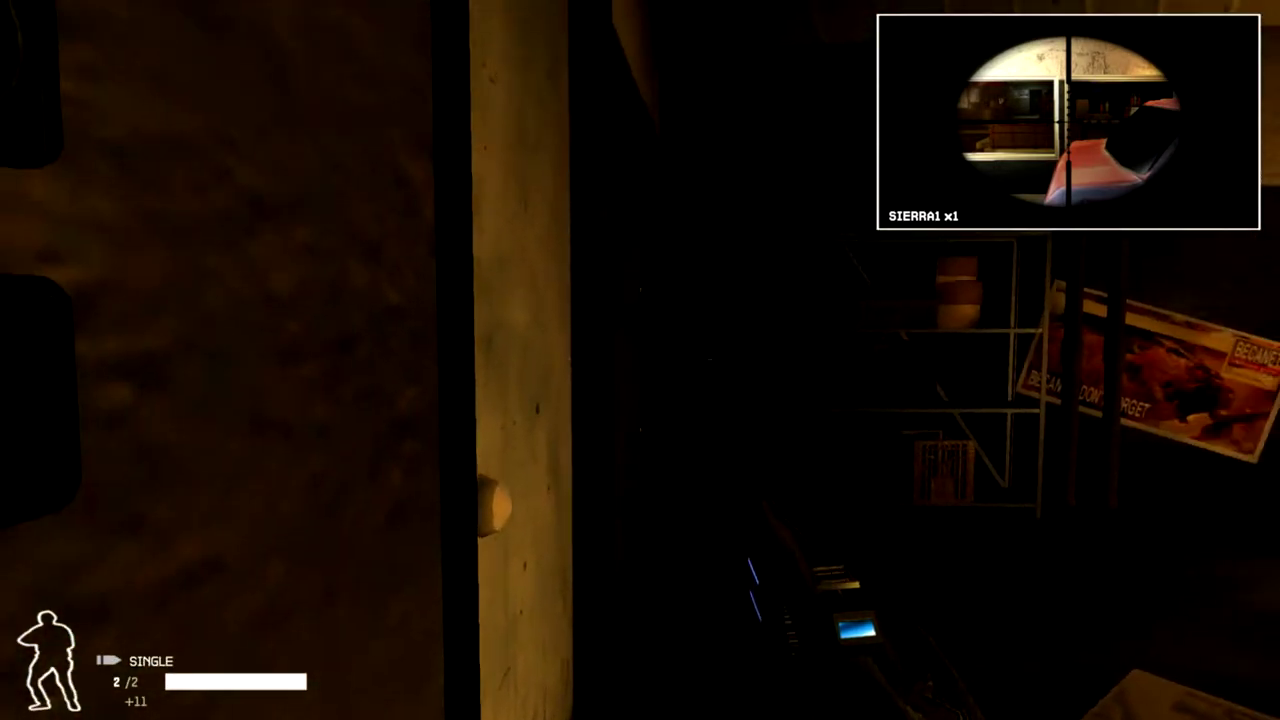
key("w")
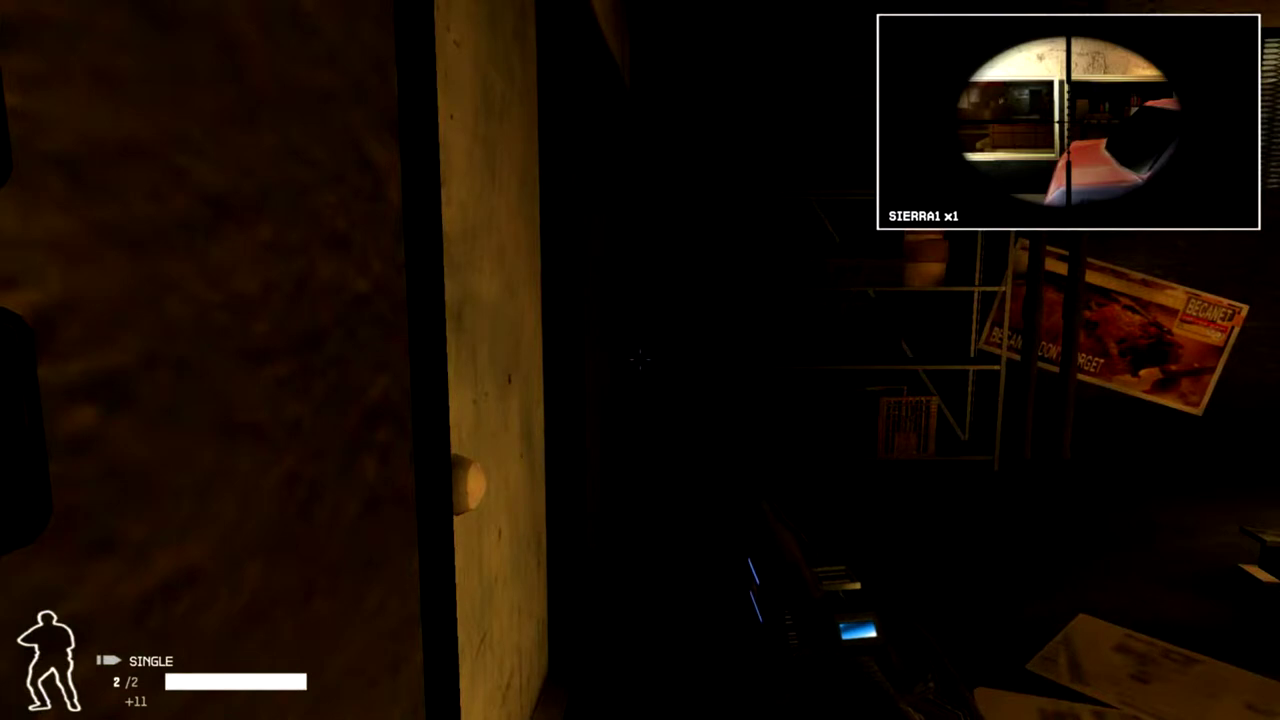
key("a")
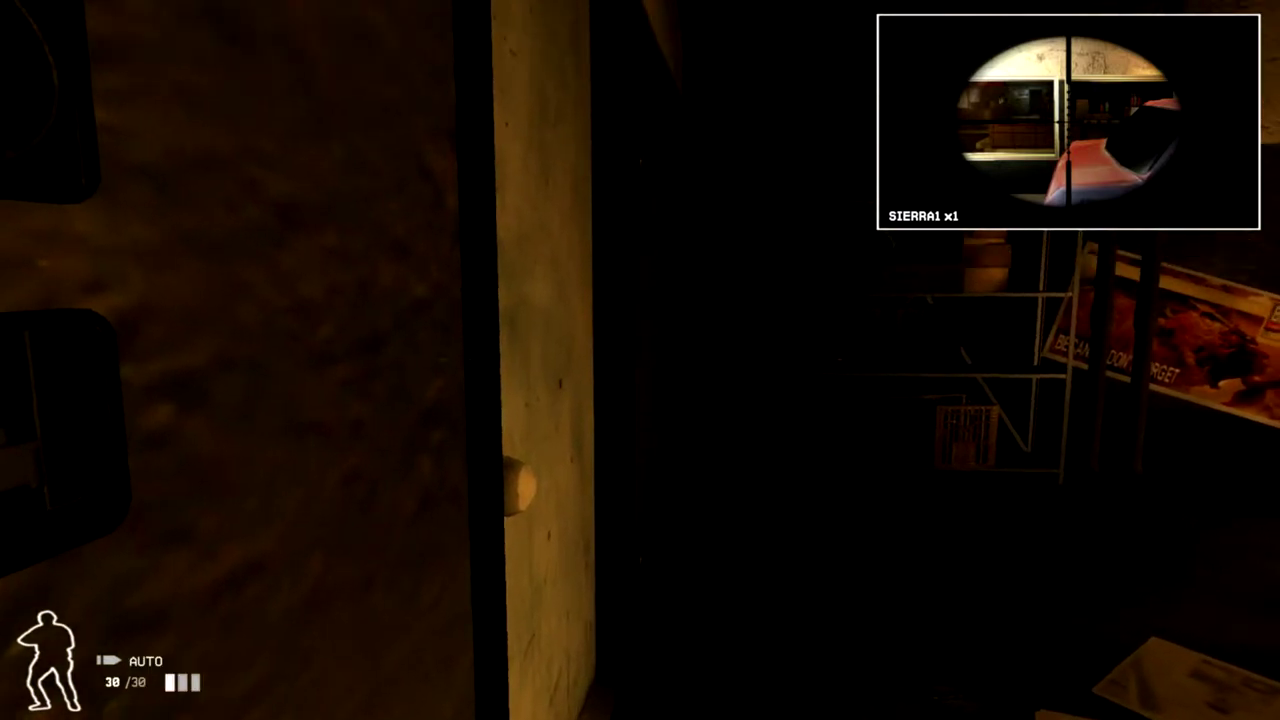
key("a")
key("w")
key("d")
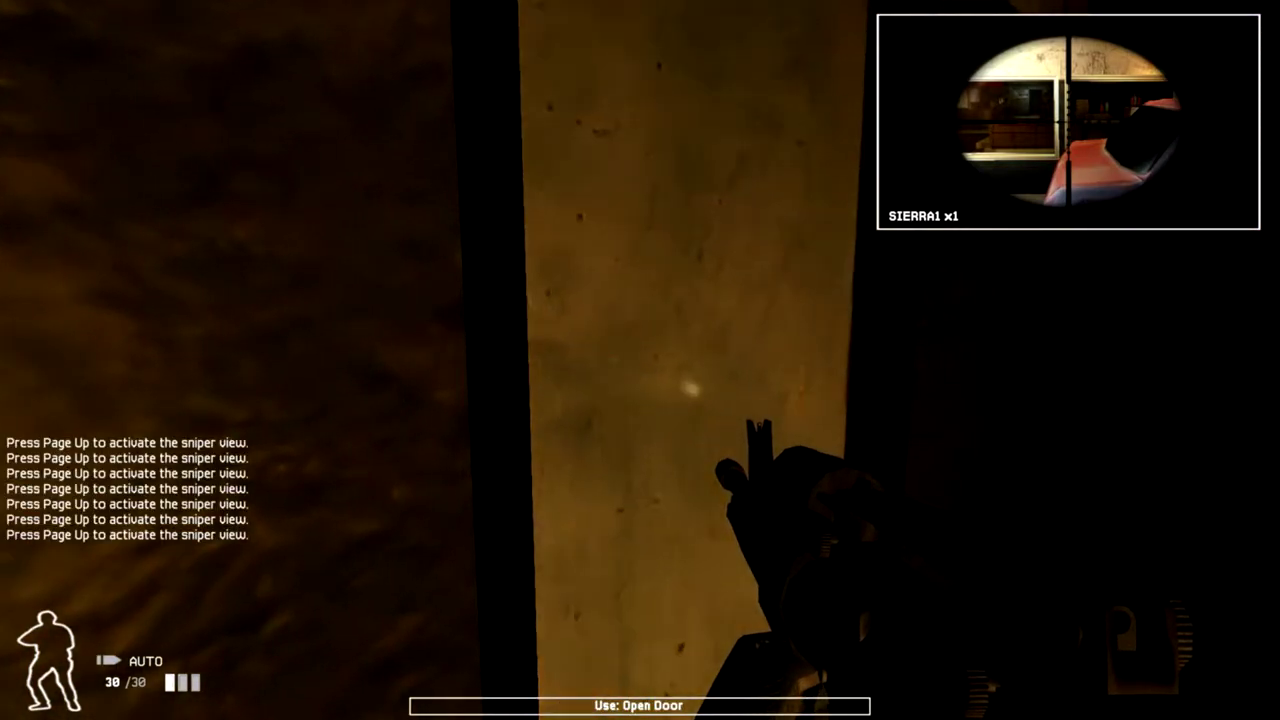
key("f")
key("w")
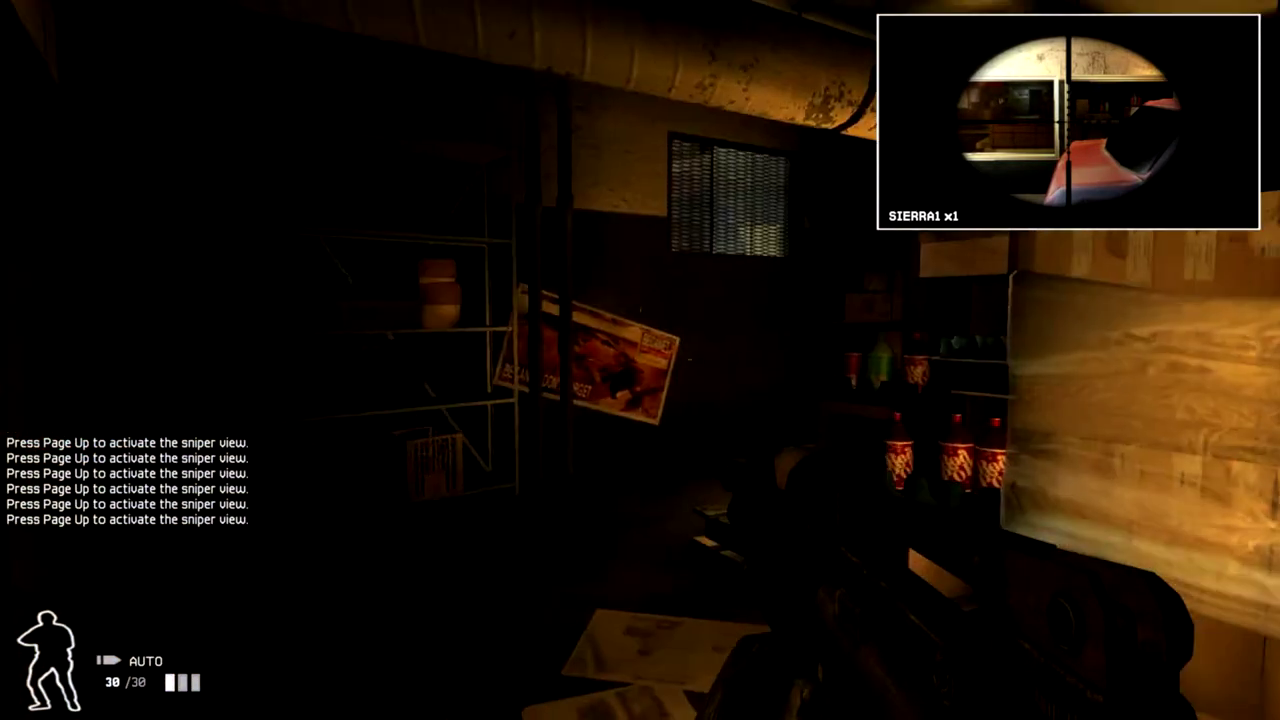
key("a")
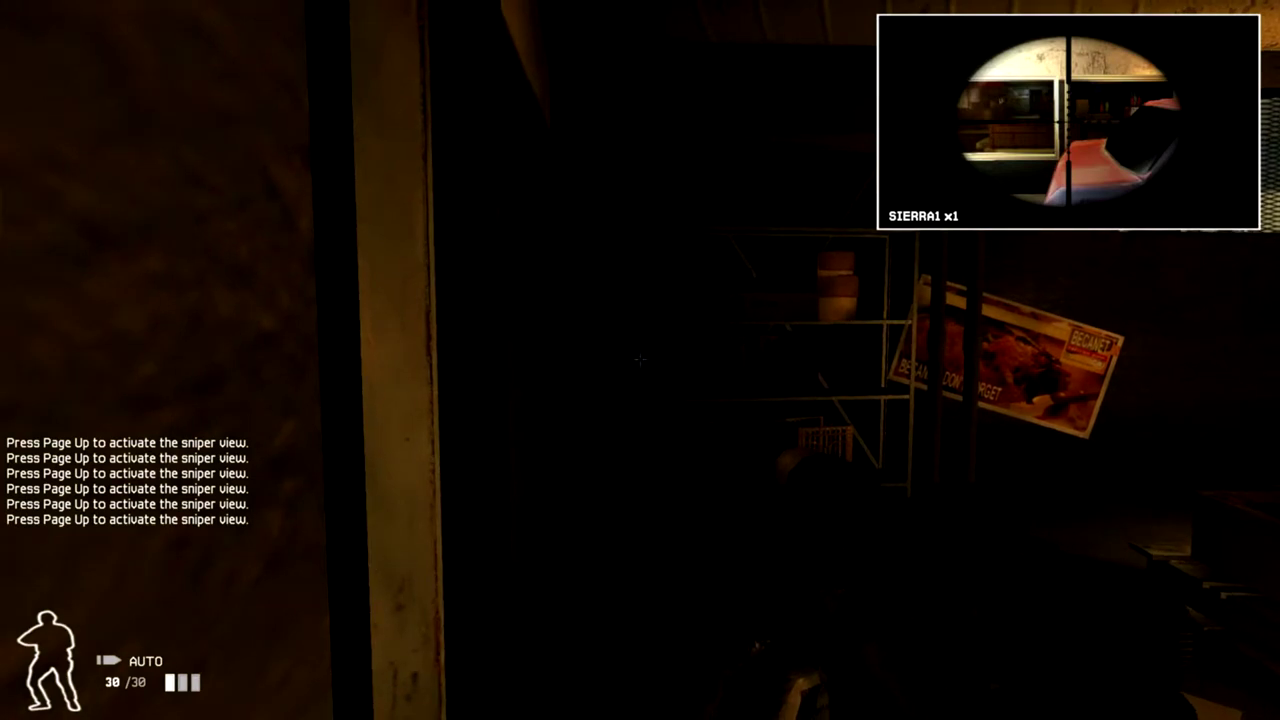
key("a")
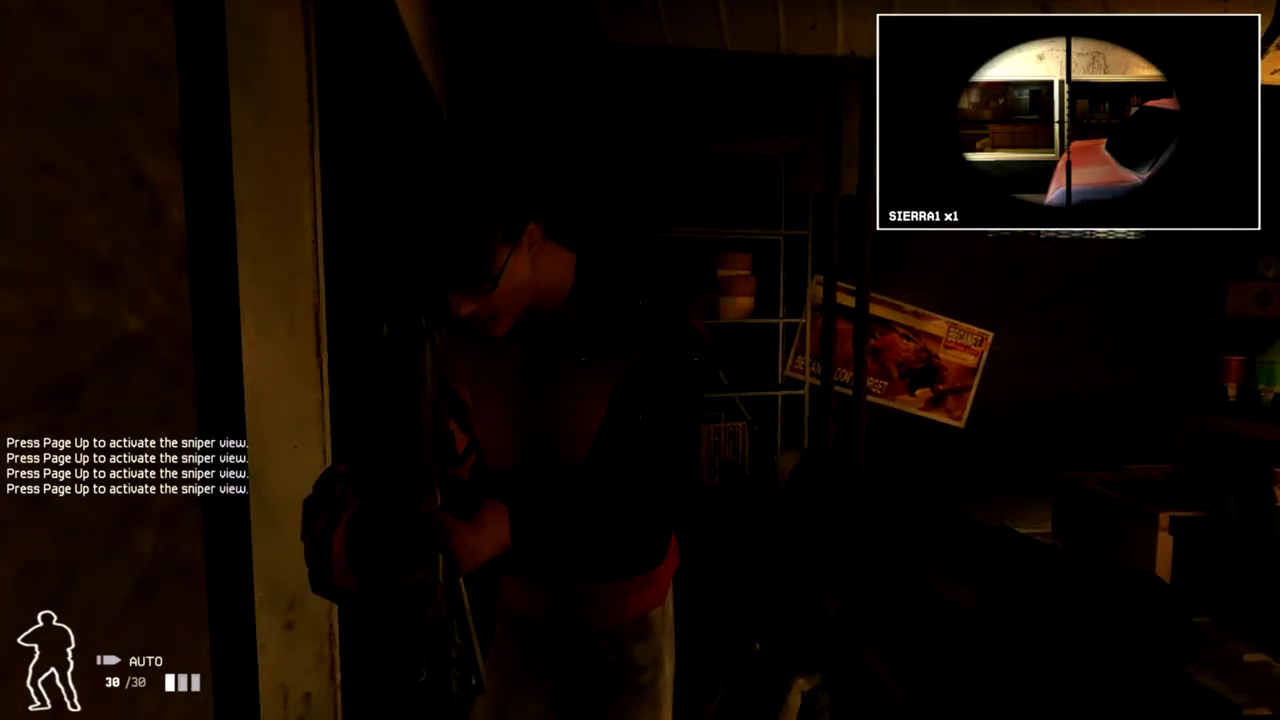
left_click_drag(640, 360, 640, 360)
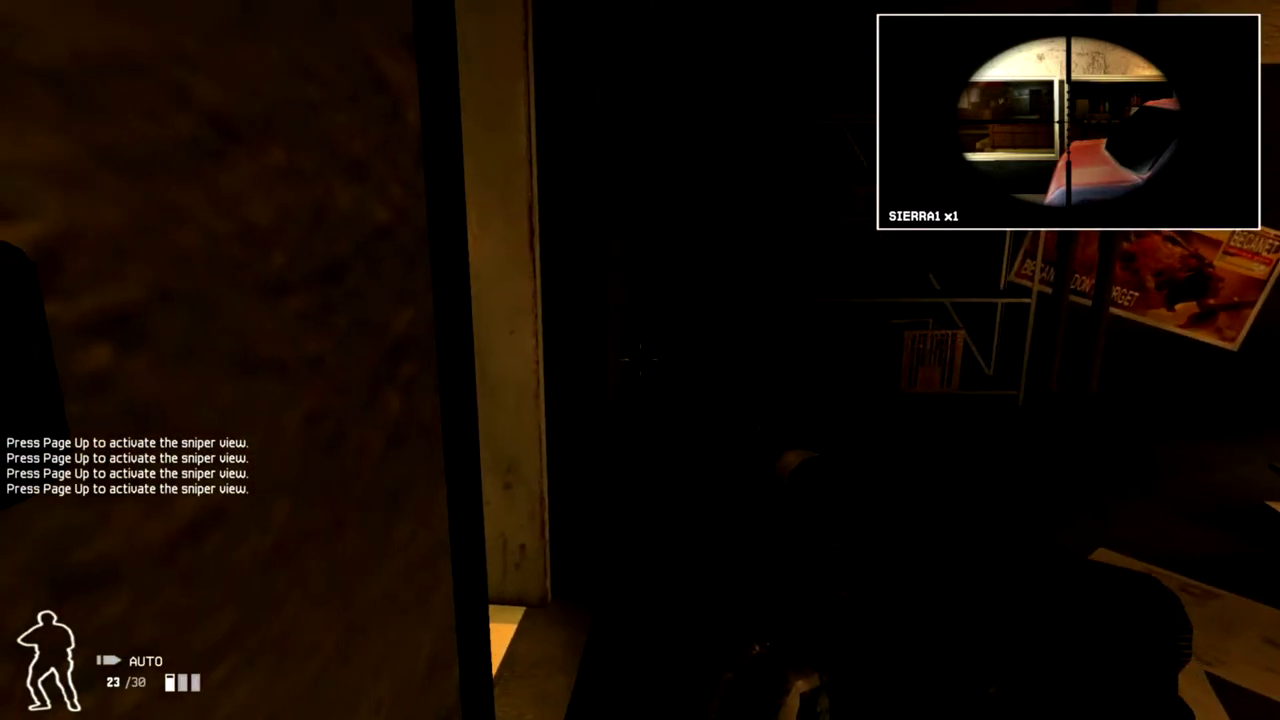
key("a")
key("w")
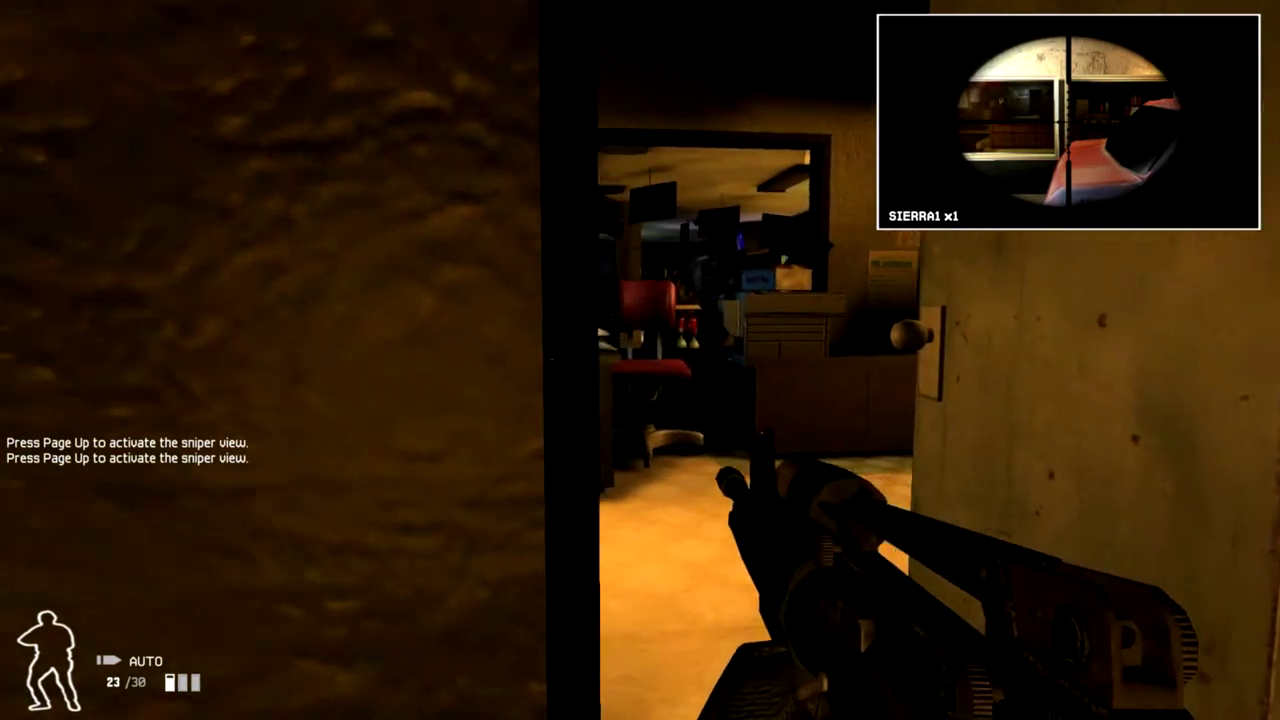
key("w")
left_click(640, 360)
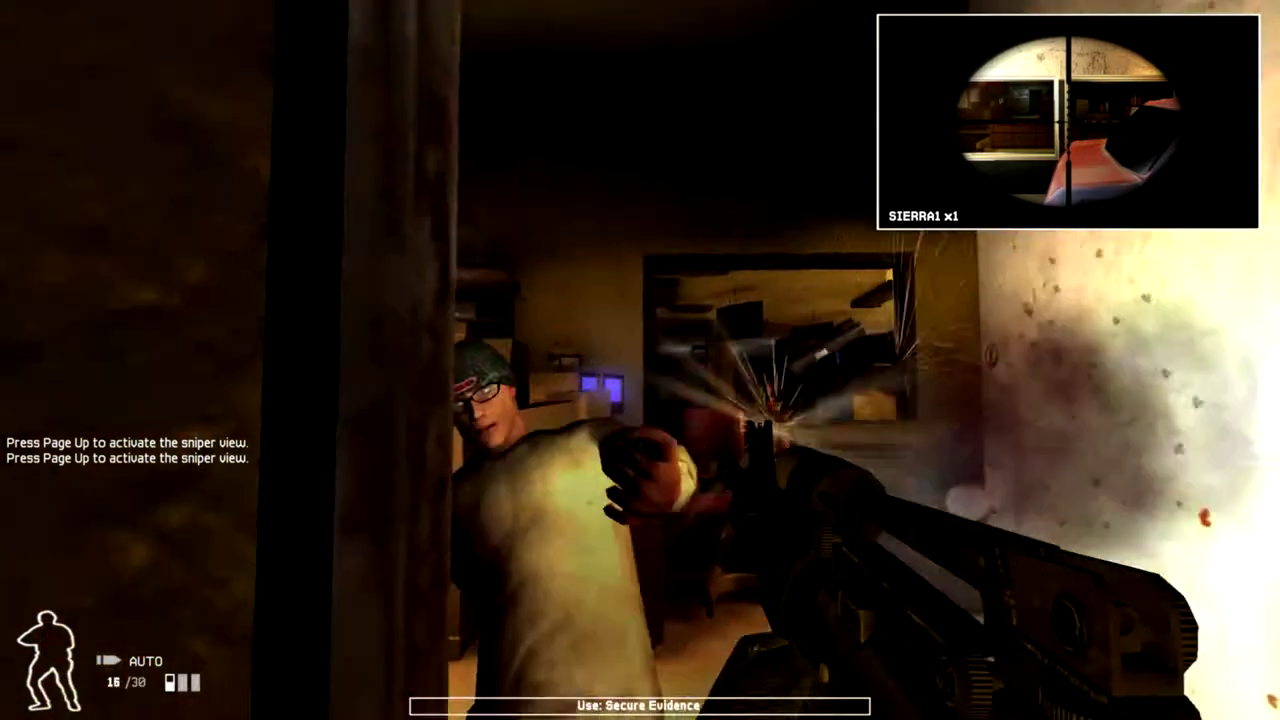
key("a")
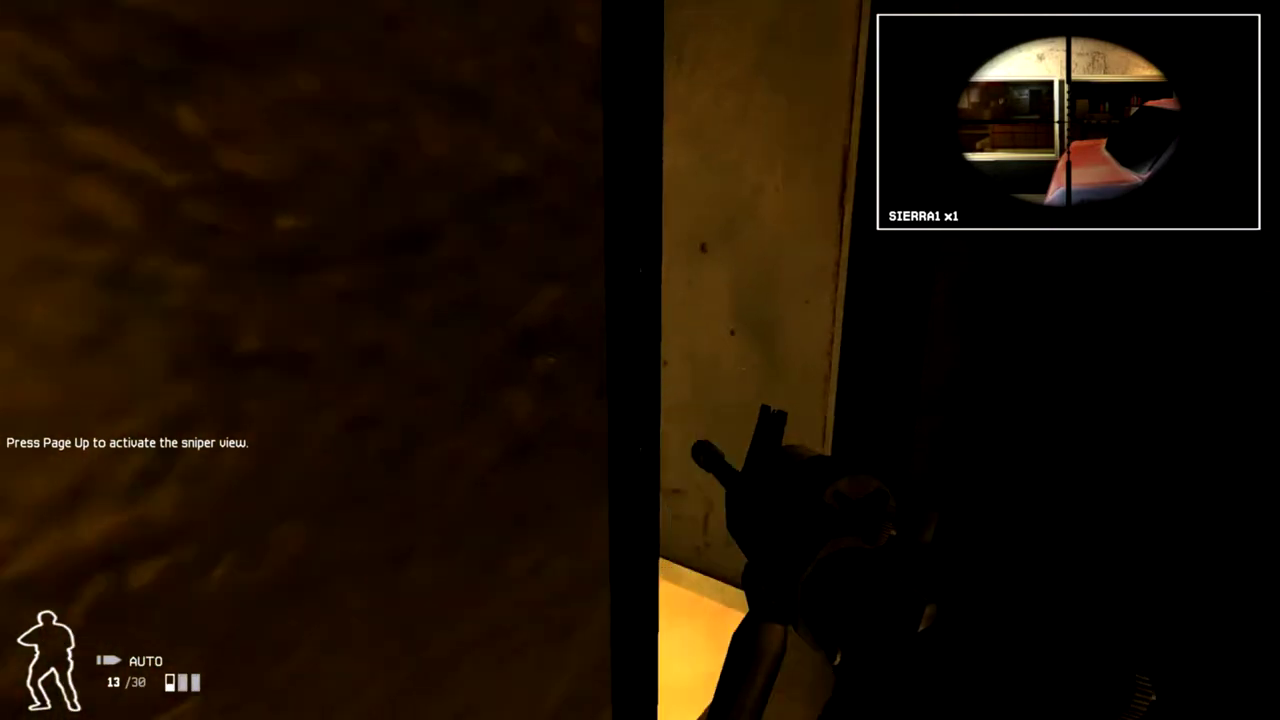
key("r")
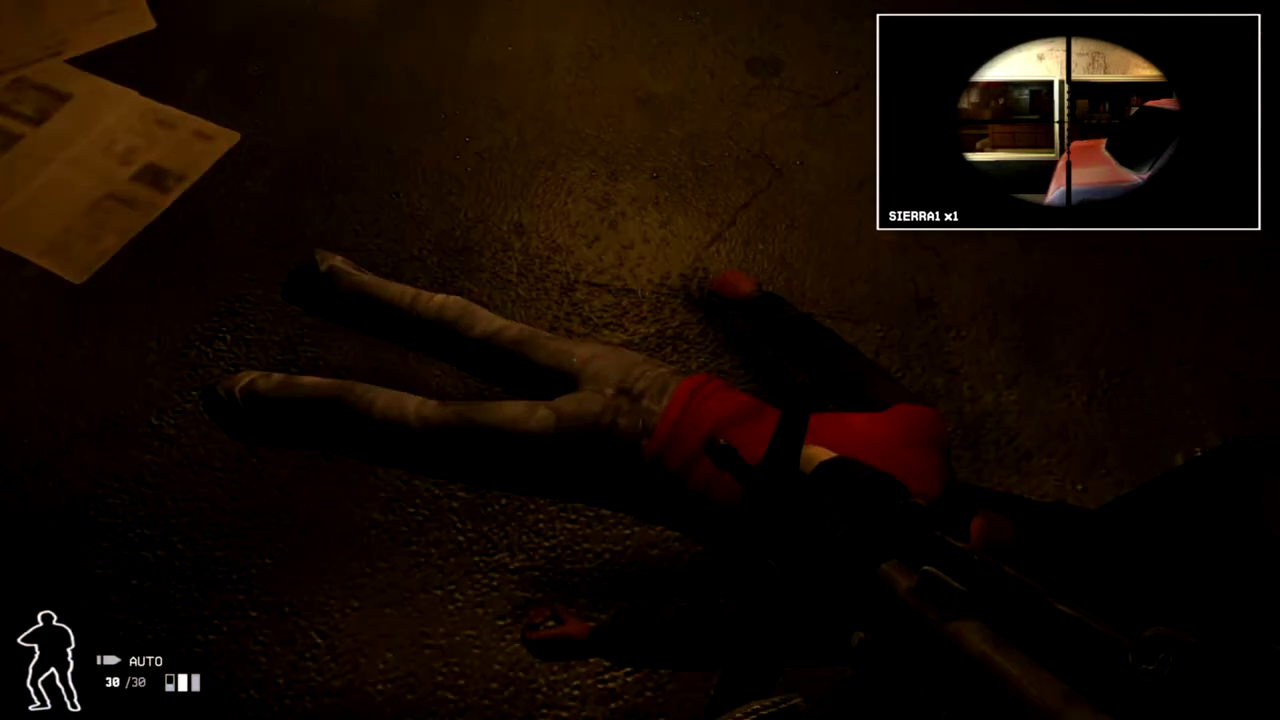
key("w")
key("w")
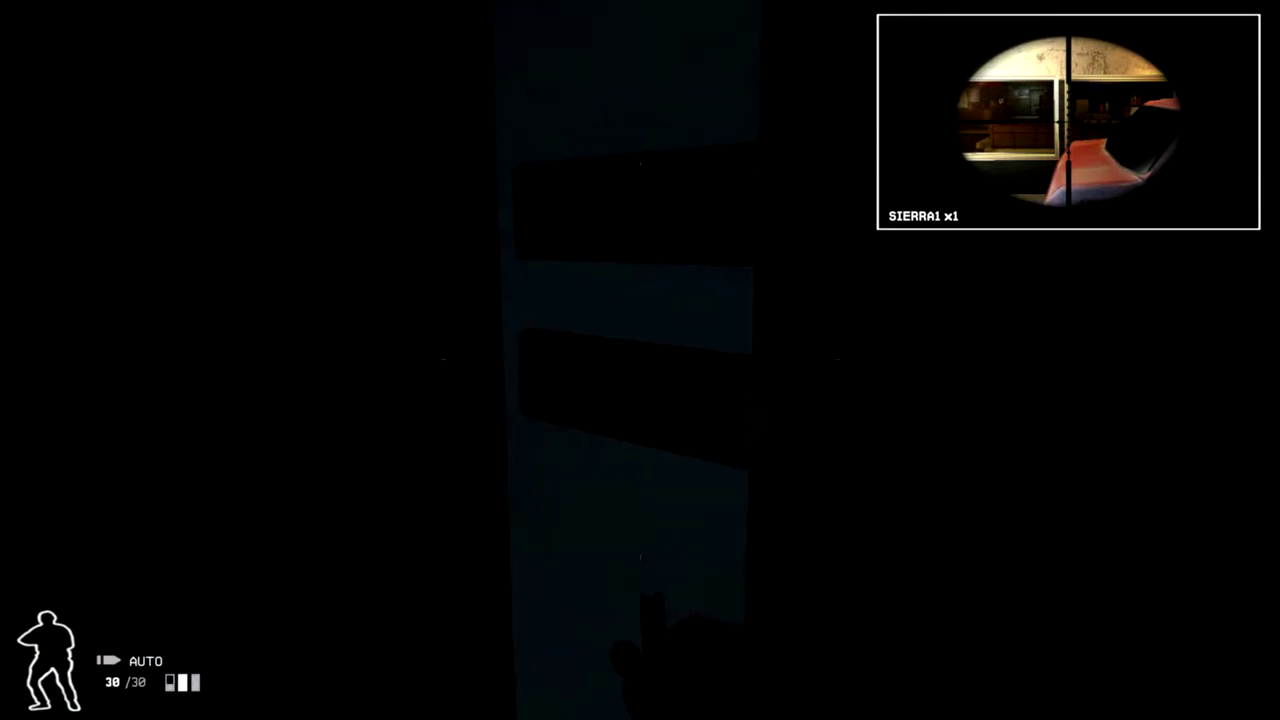
key("2")
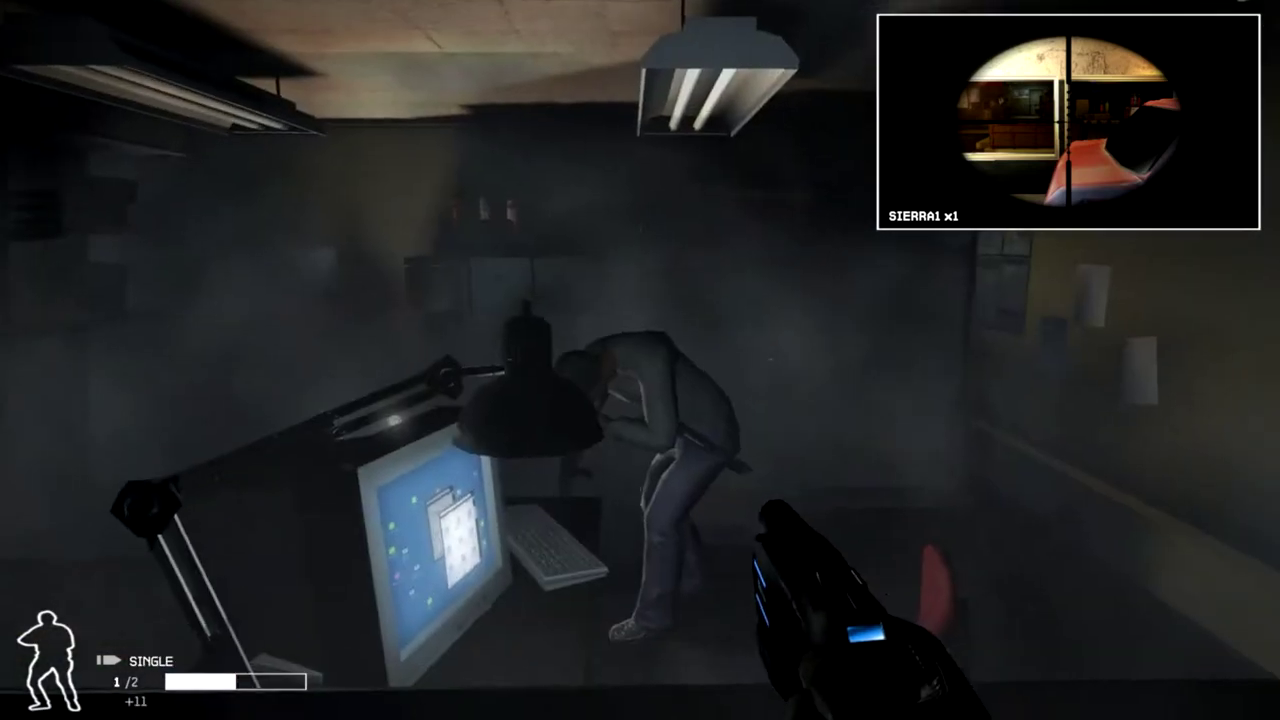
key("1")
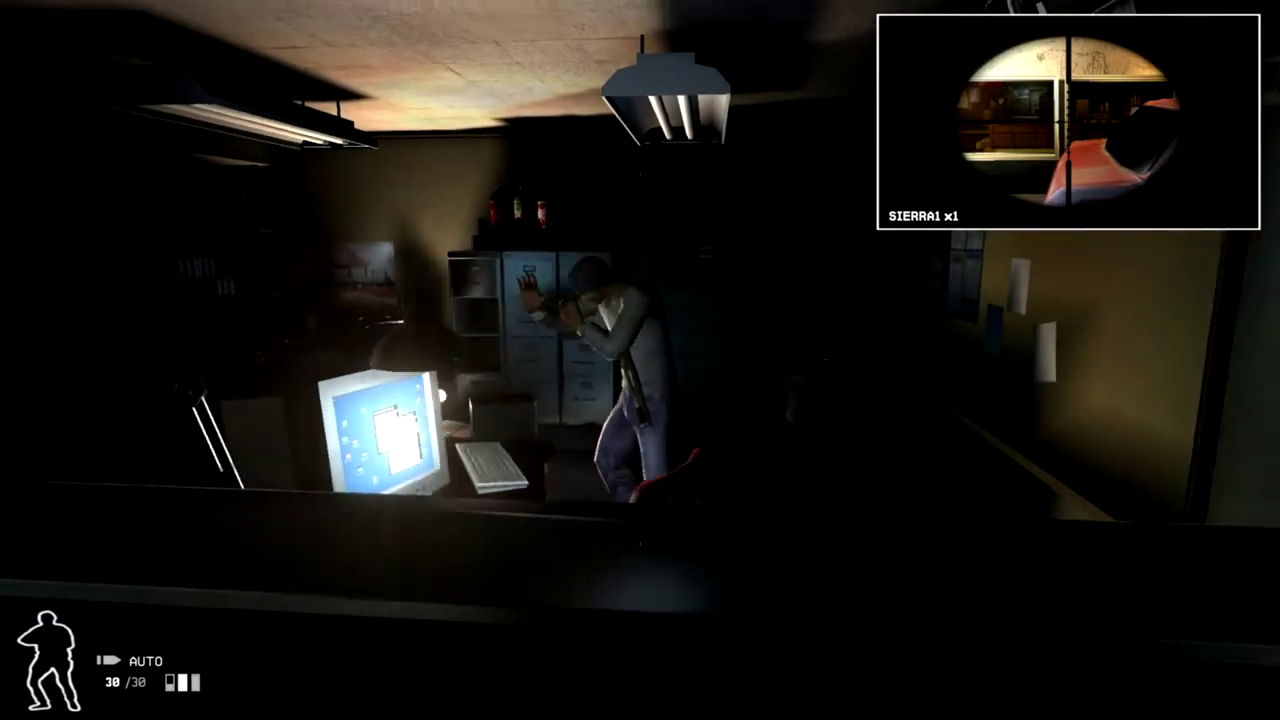
left_click_drag(640, 360, 300, 360)
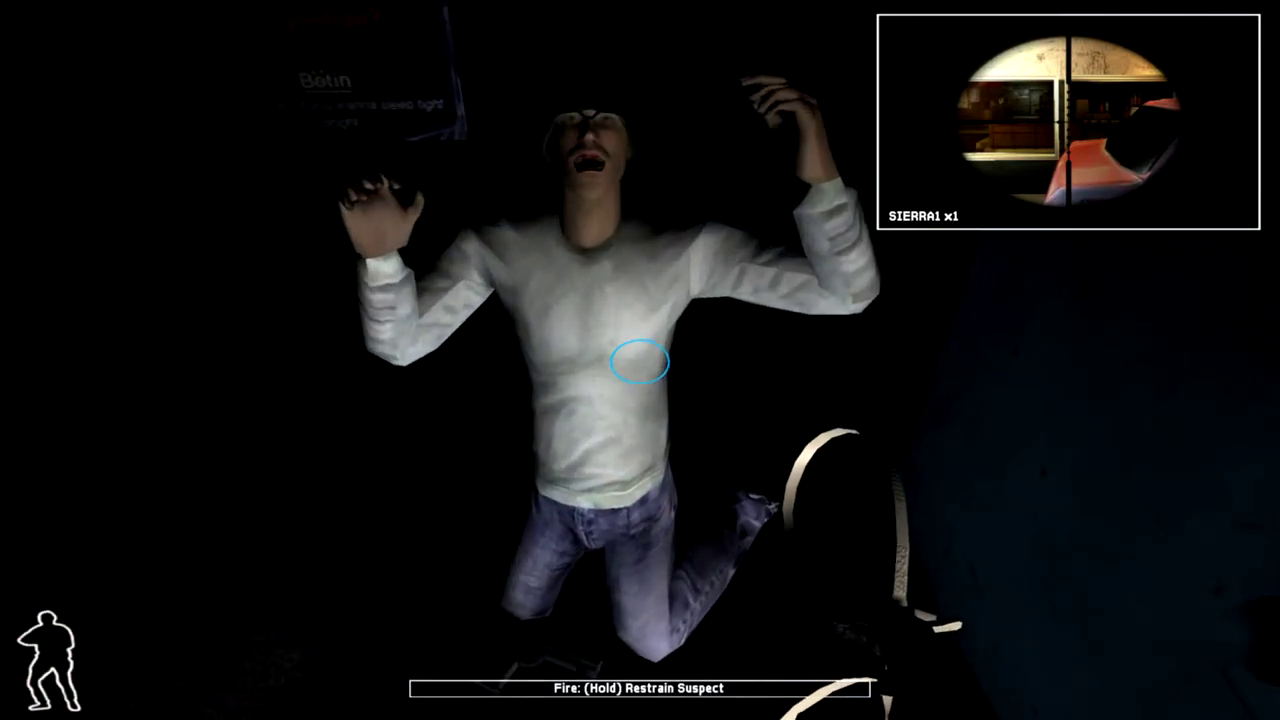
left_click(640, 362)
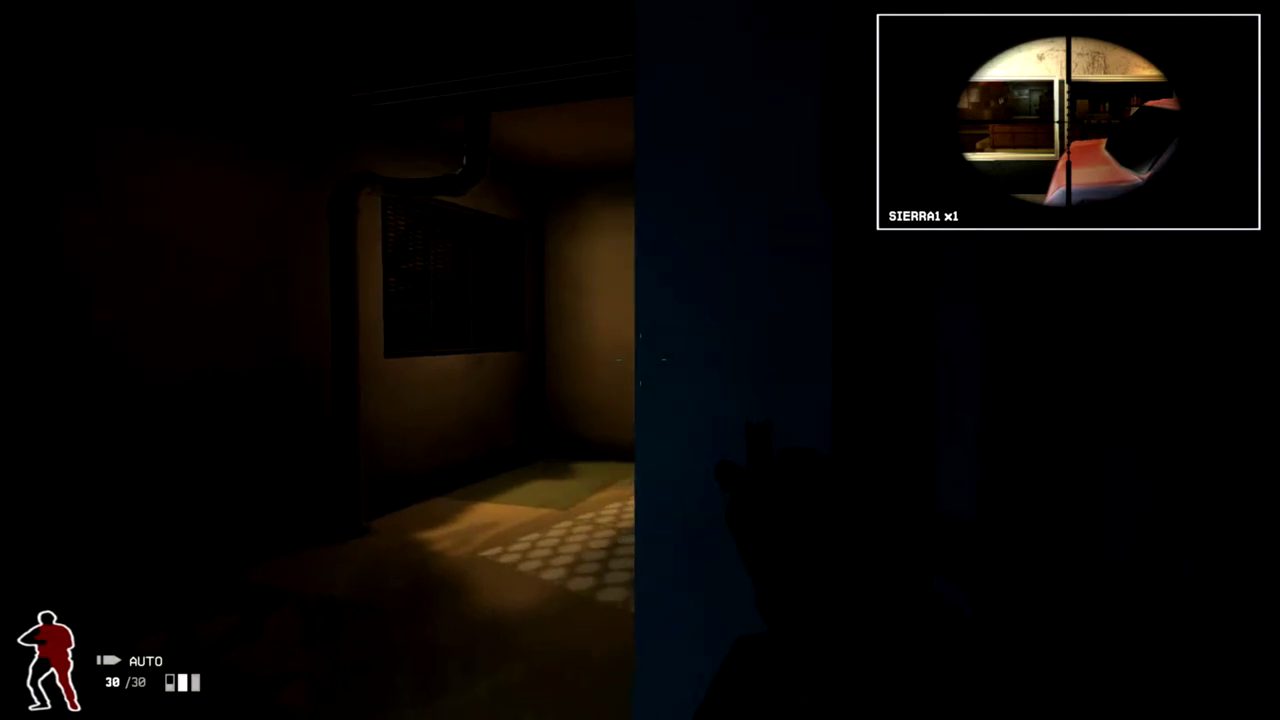
left_click_drag(640, 360, 640, 360)
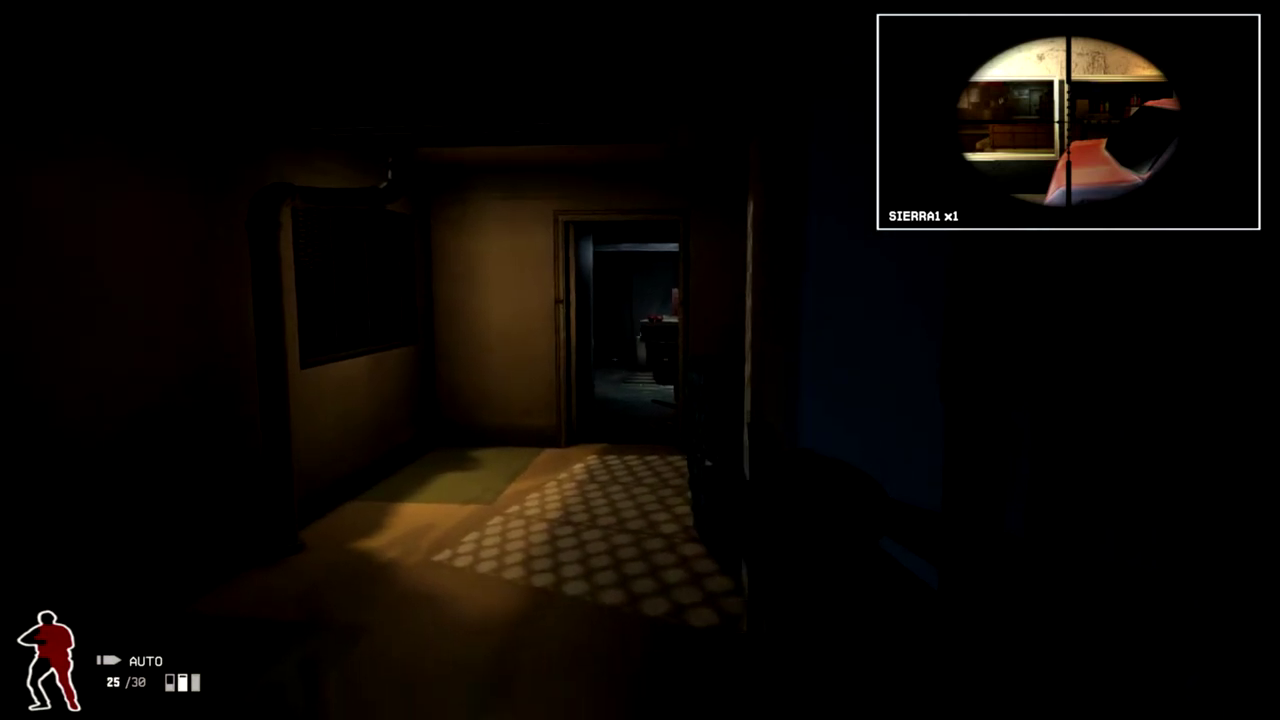
key("w")
key("r")
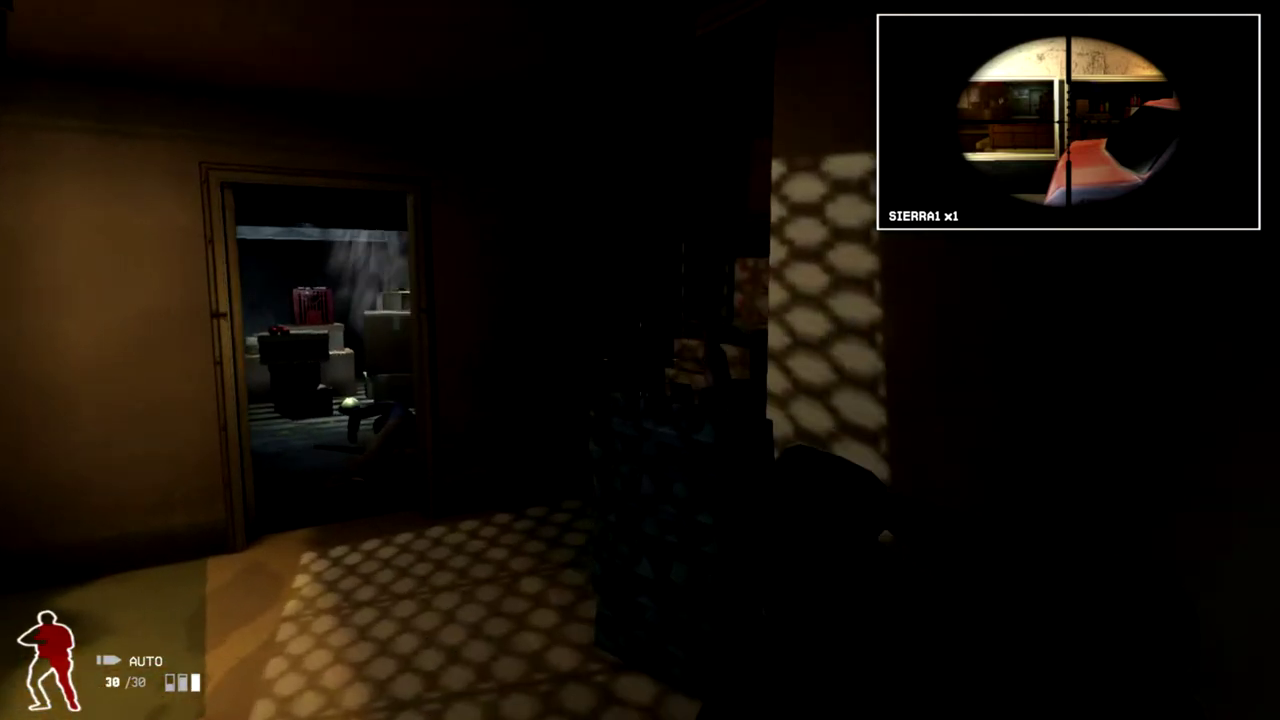
key("w")
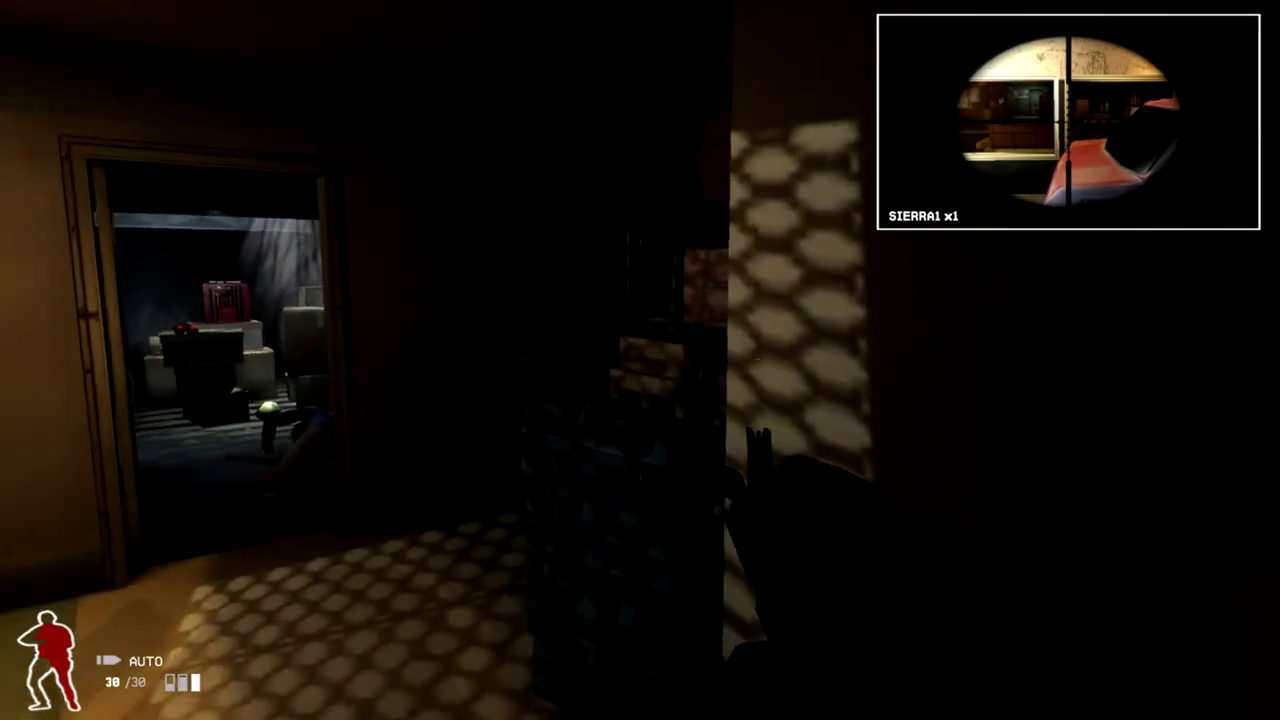
key("w")
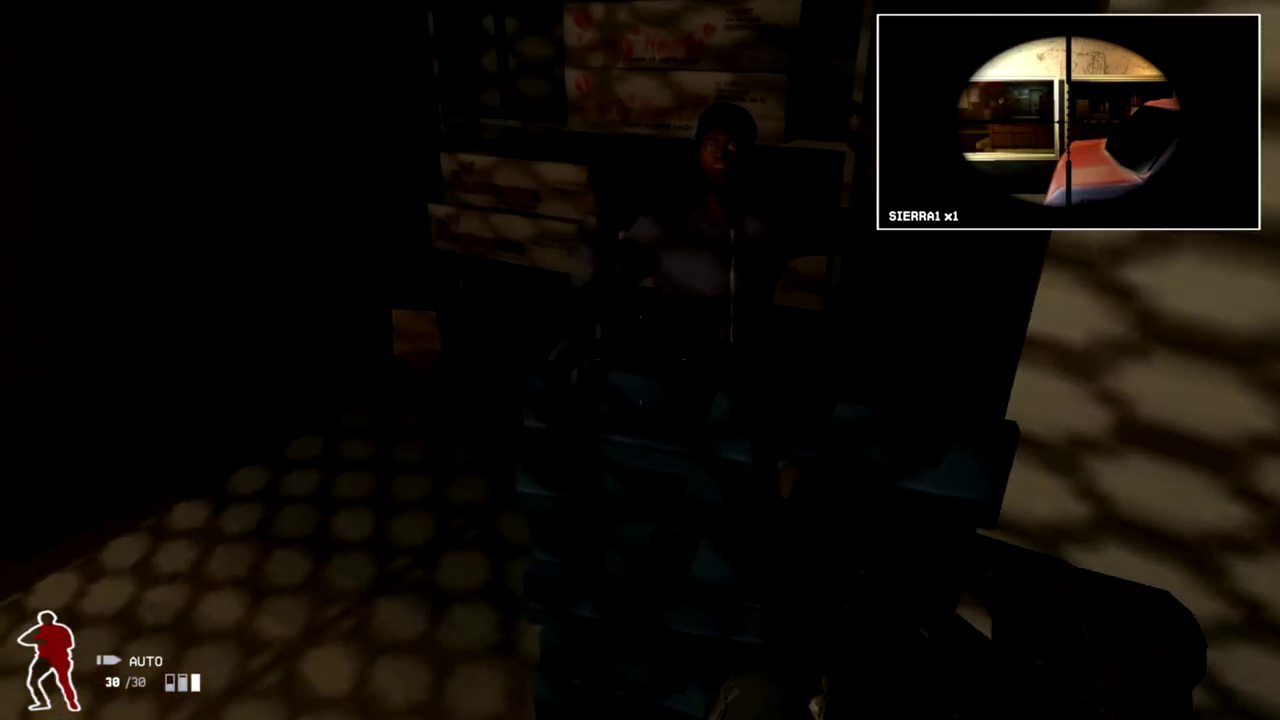
key("w")
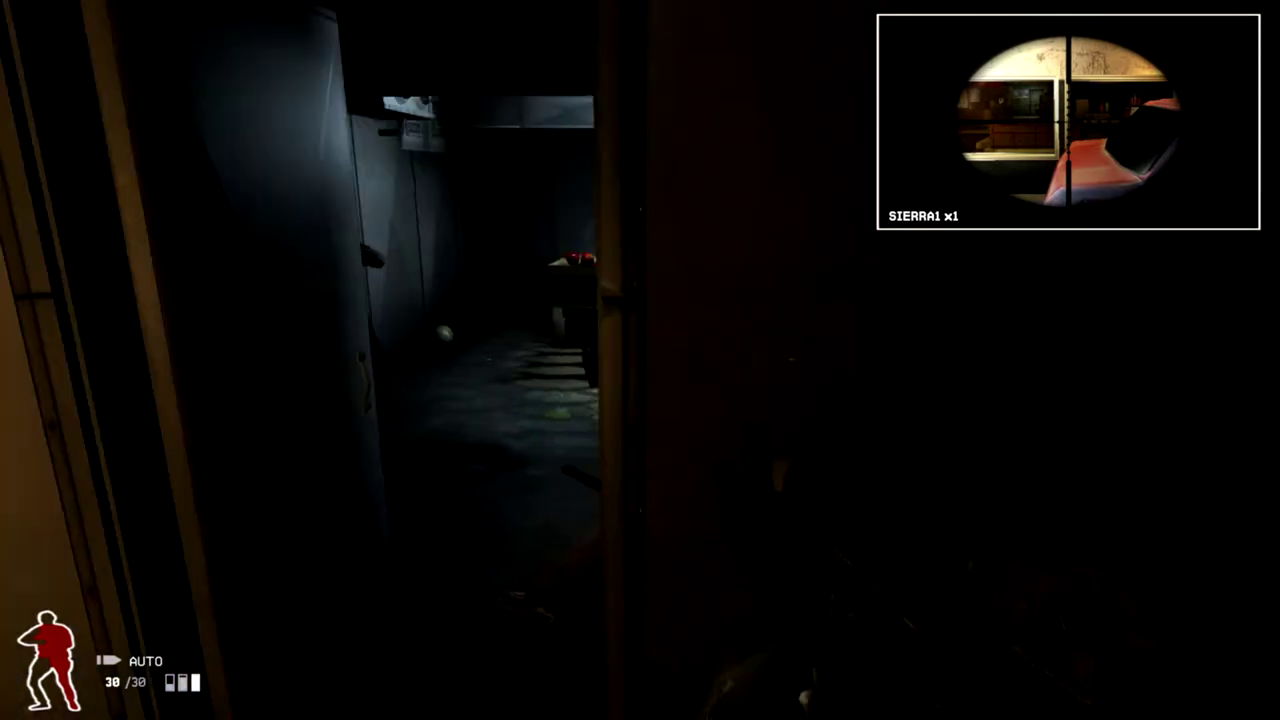
key("w")
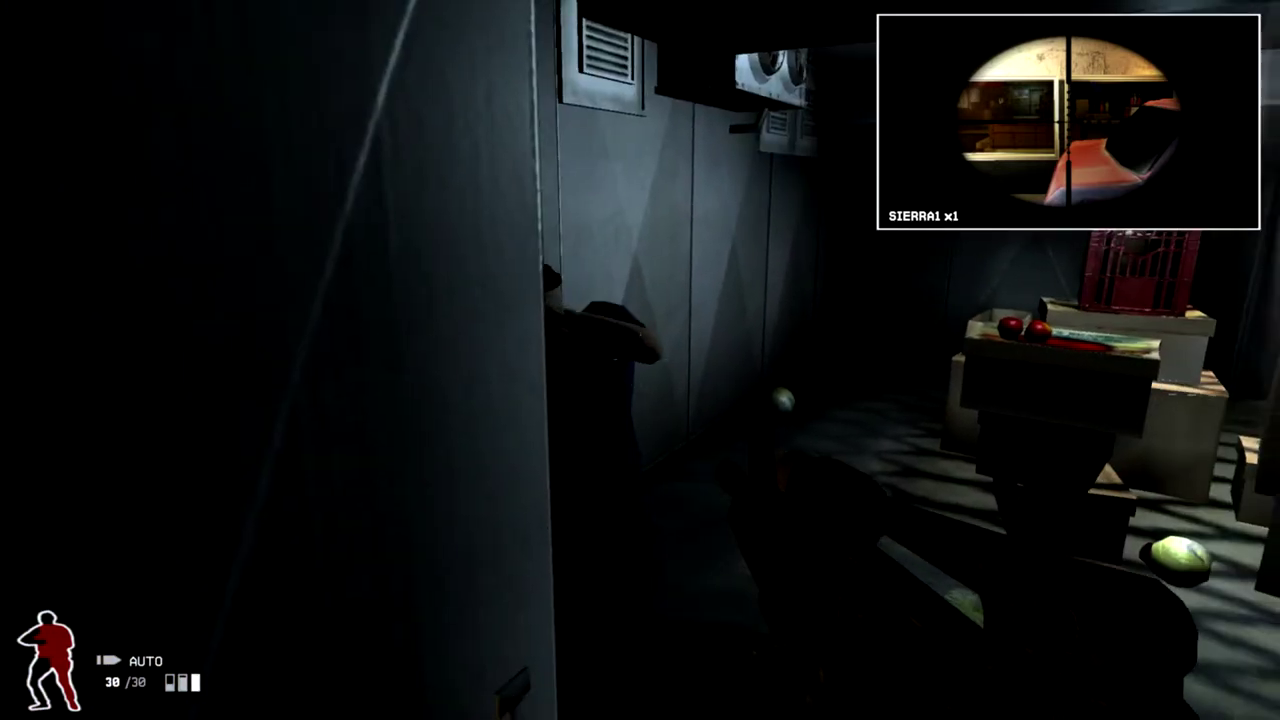
key("w")
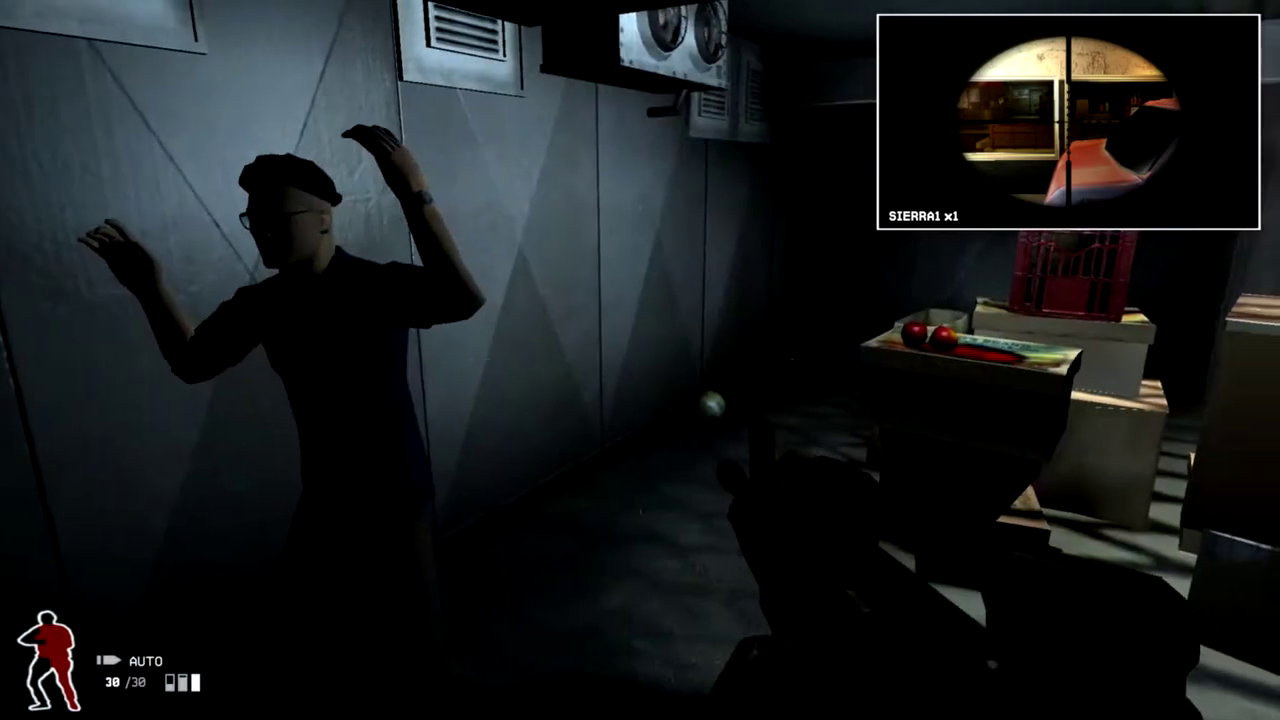
key("w")
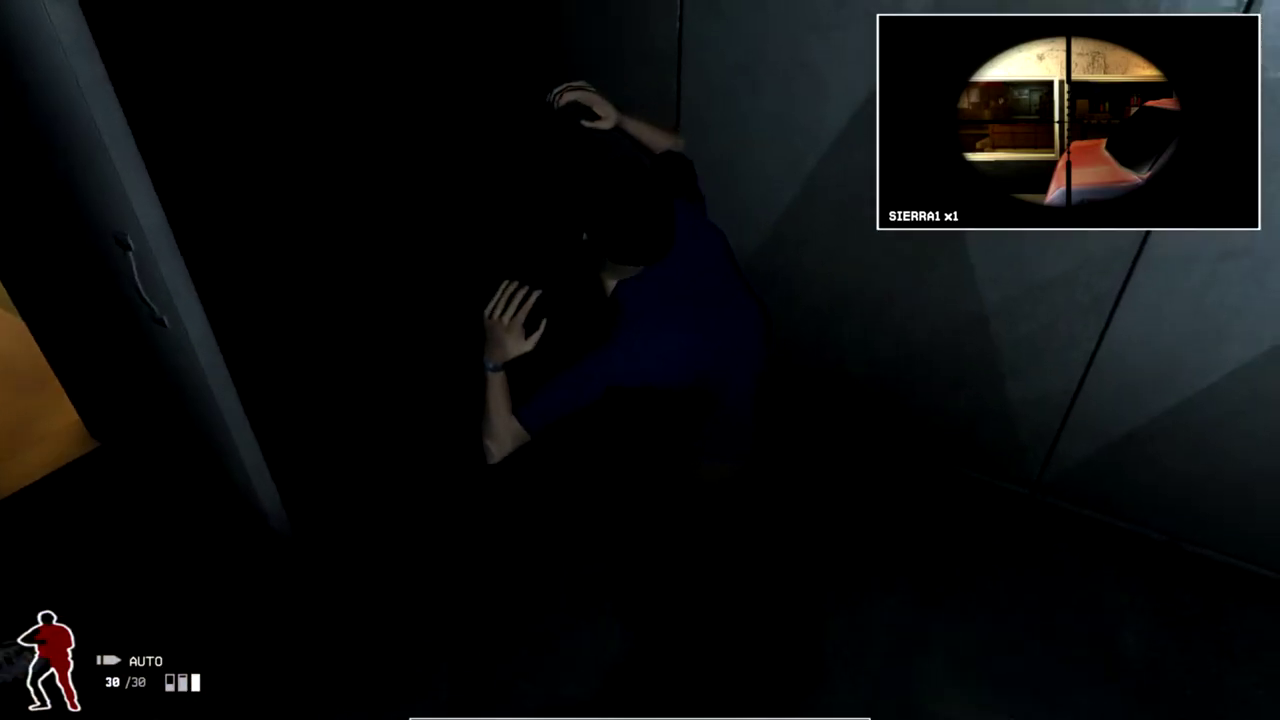
key("5")
left_click(640, 360)
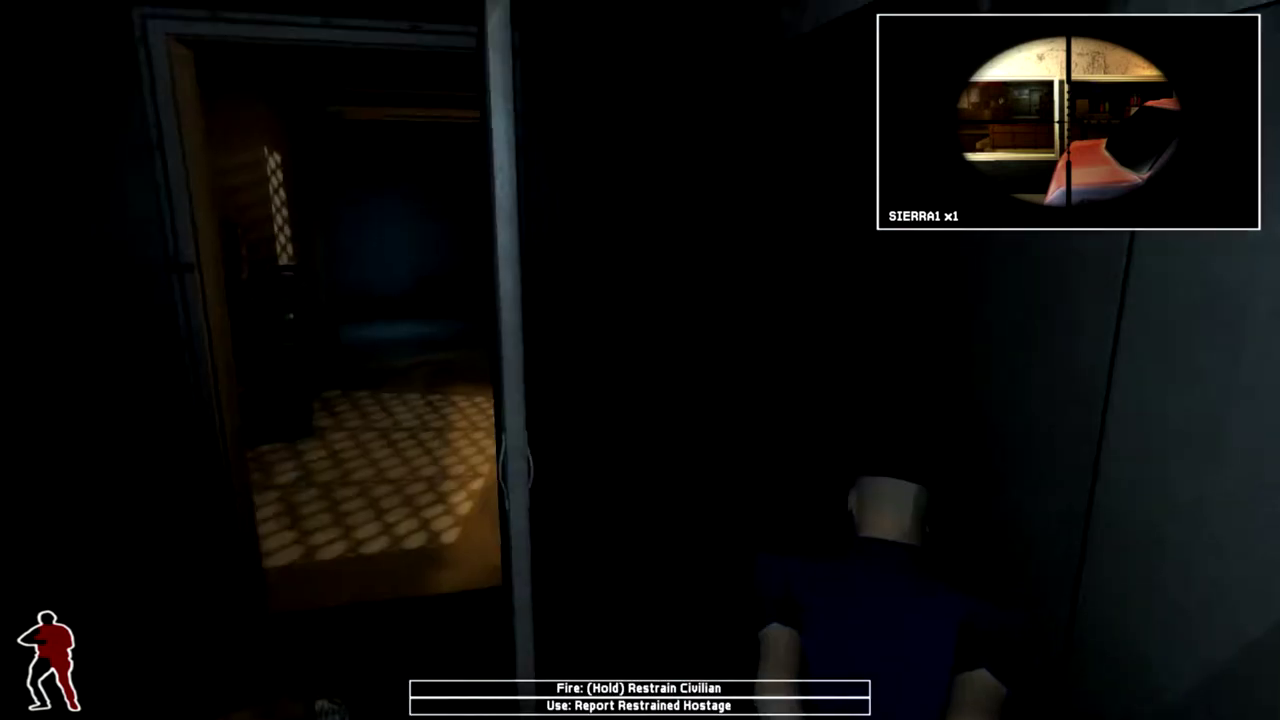
key("1")
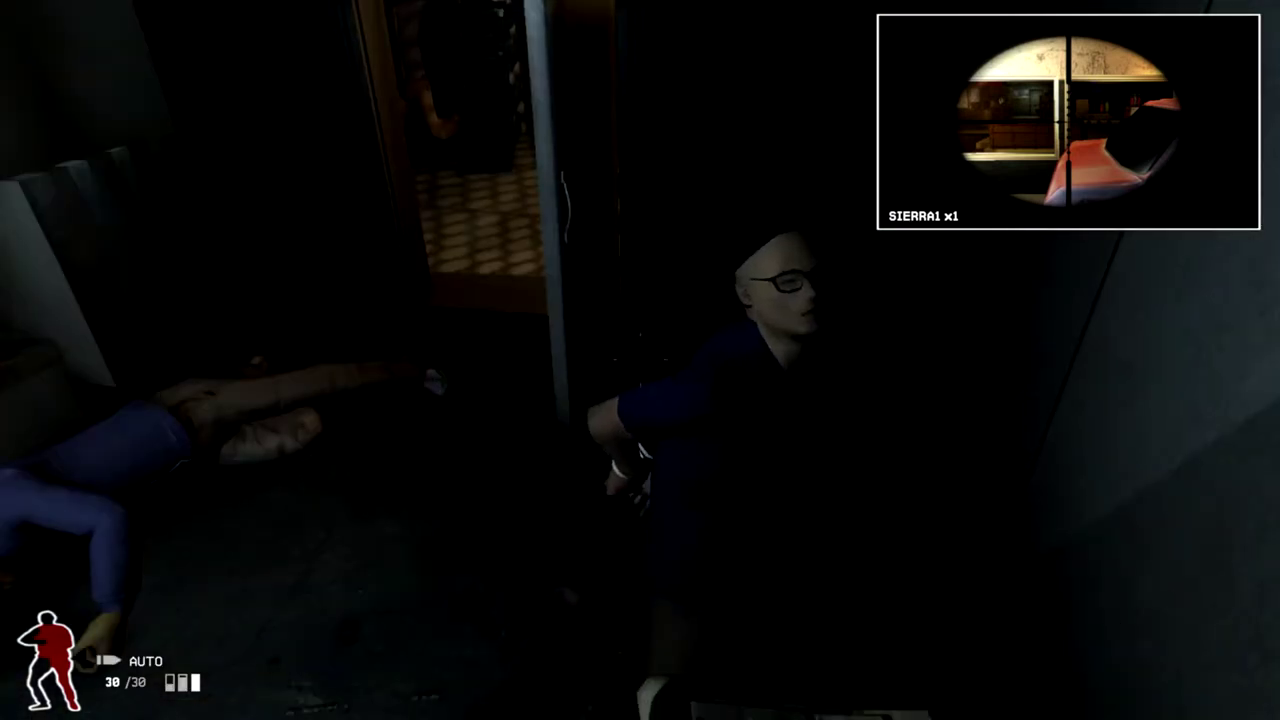
key("w")
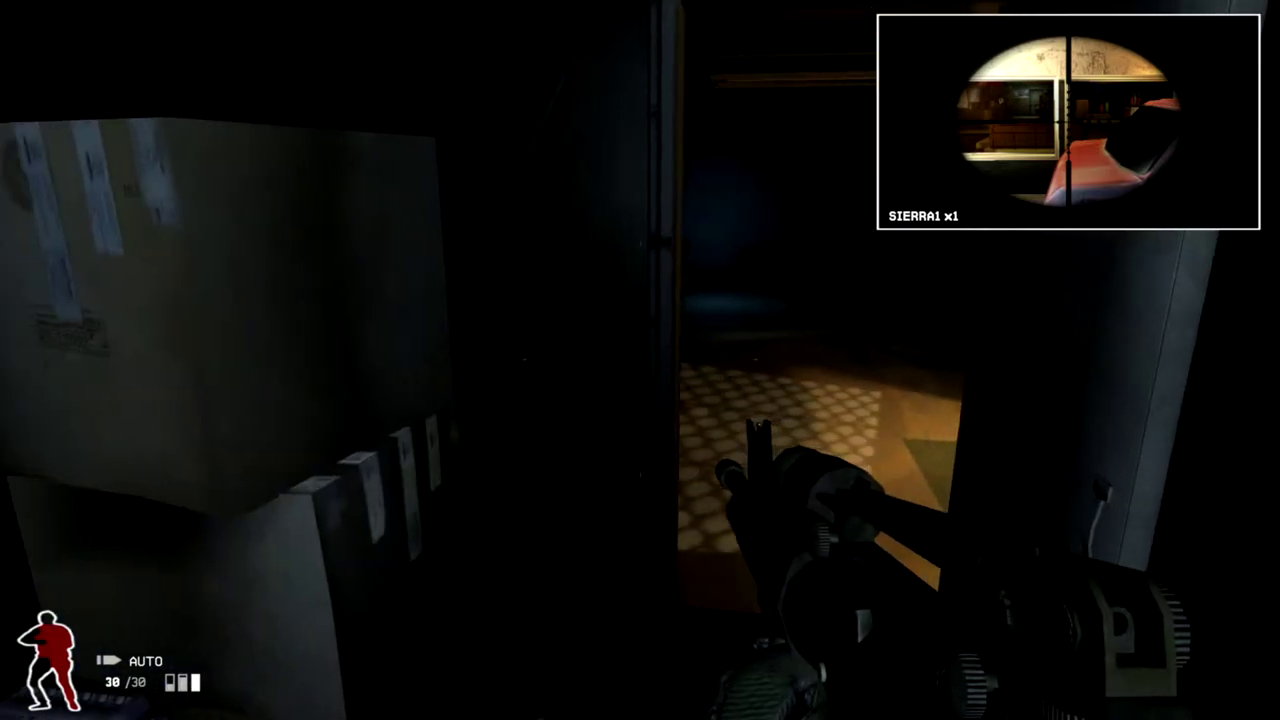
key("w")
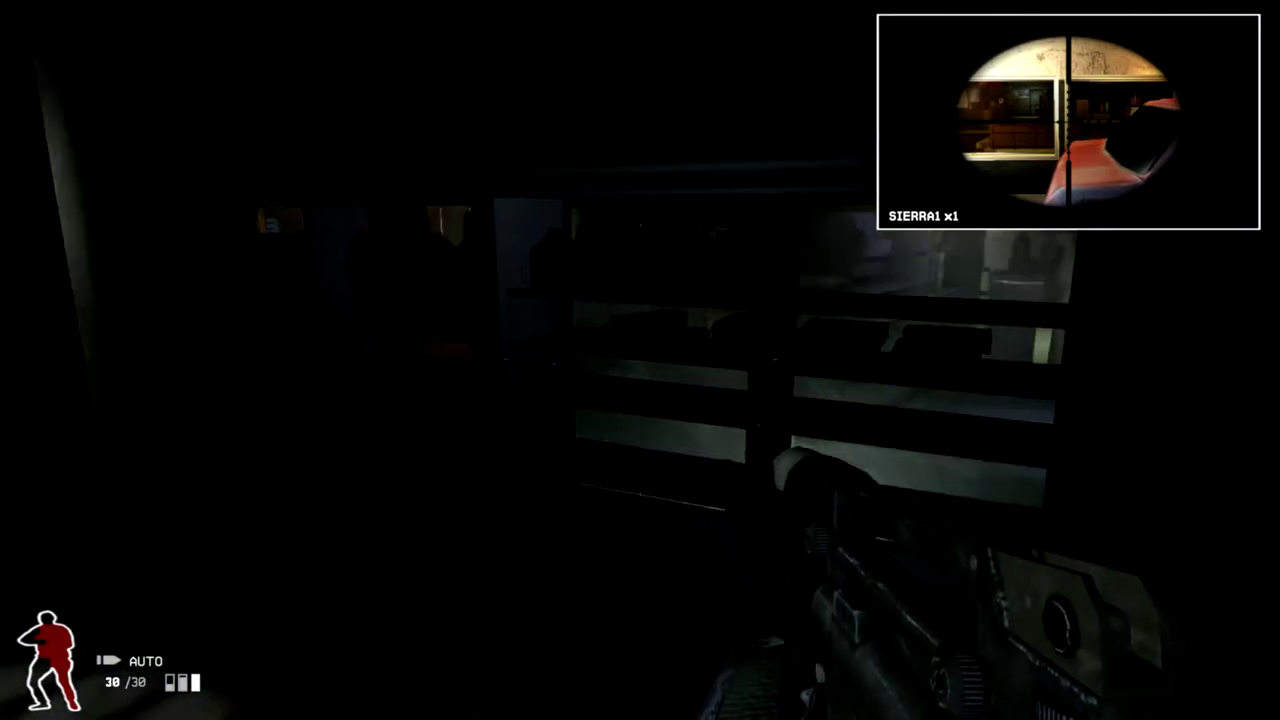
key("w")
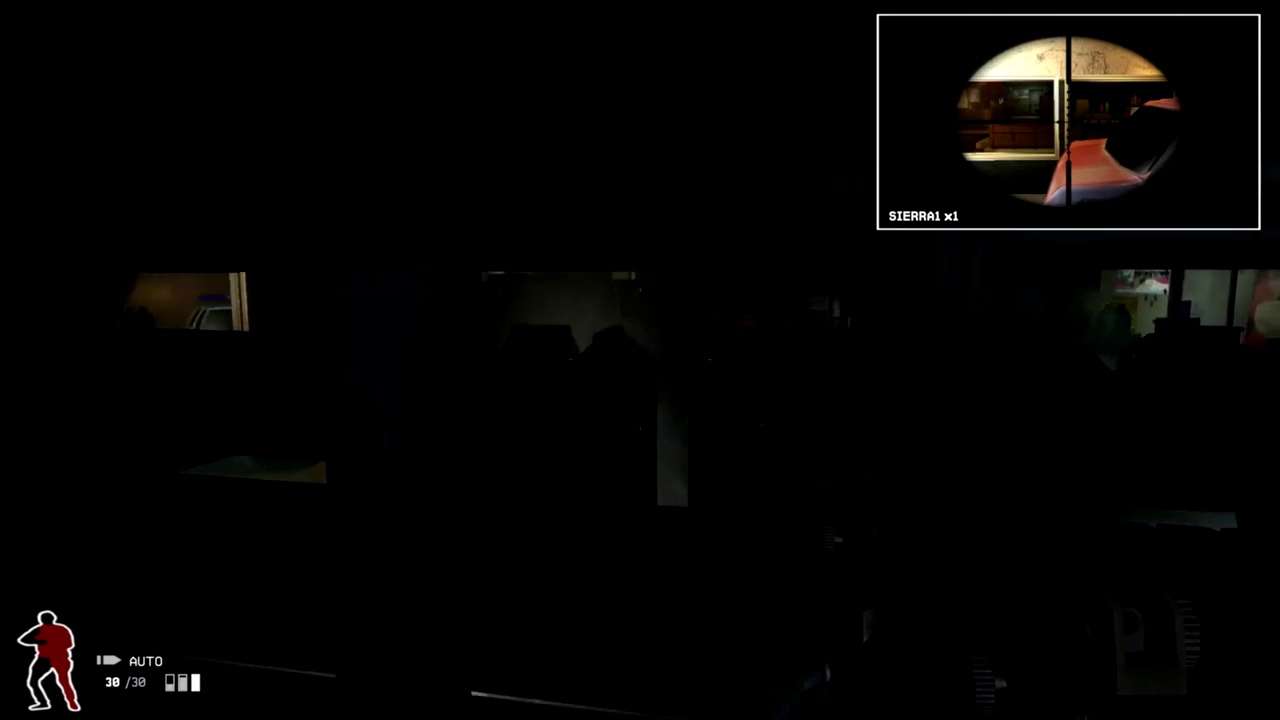
key("w")
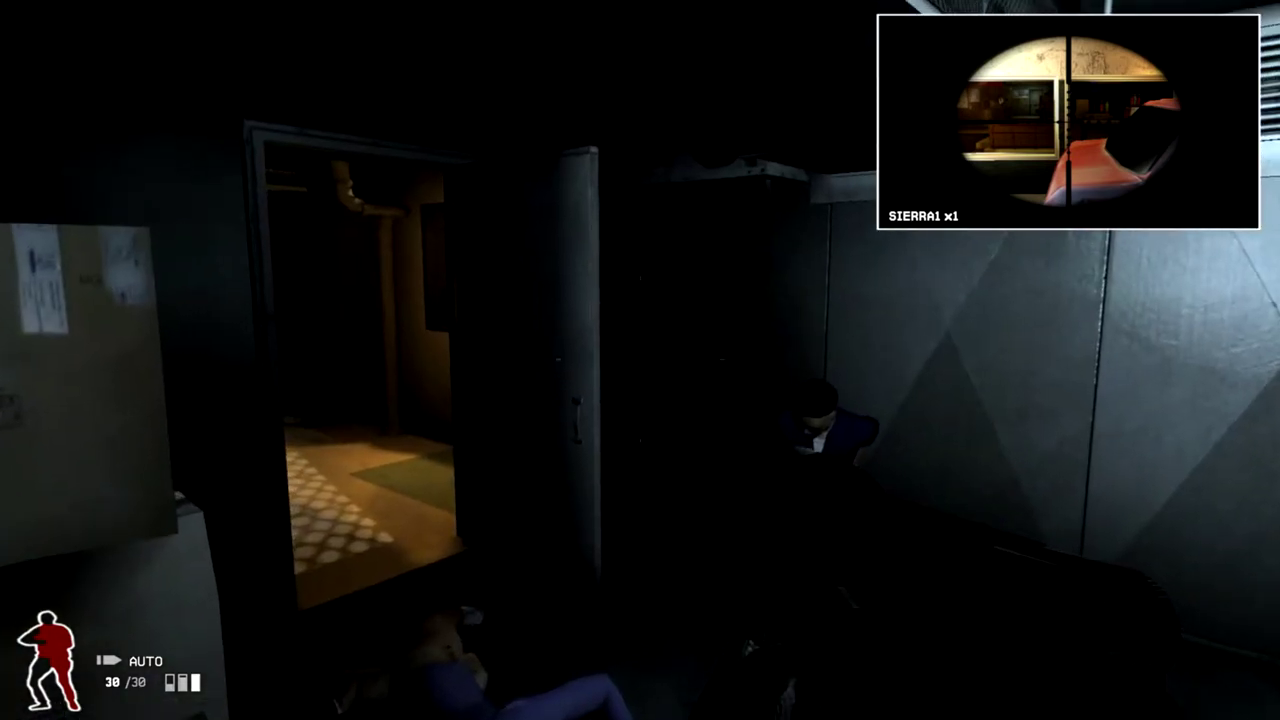
key("w")
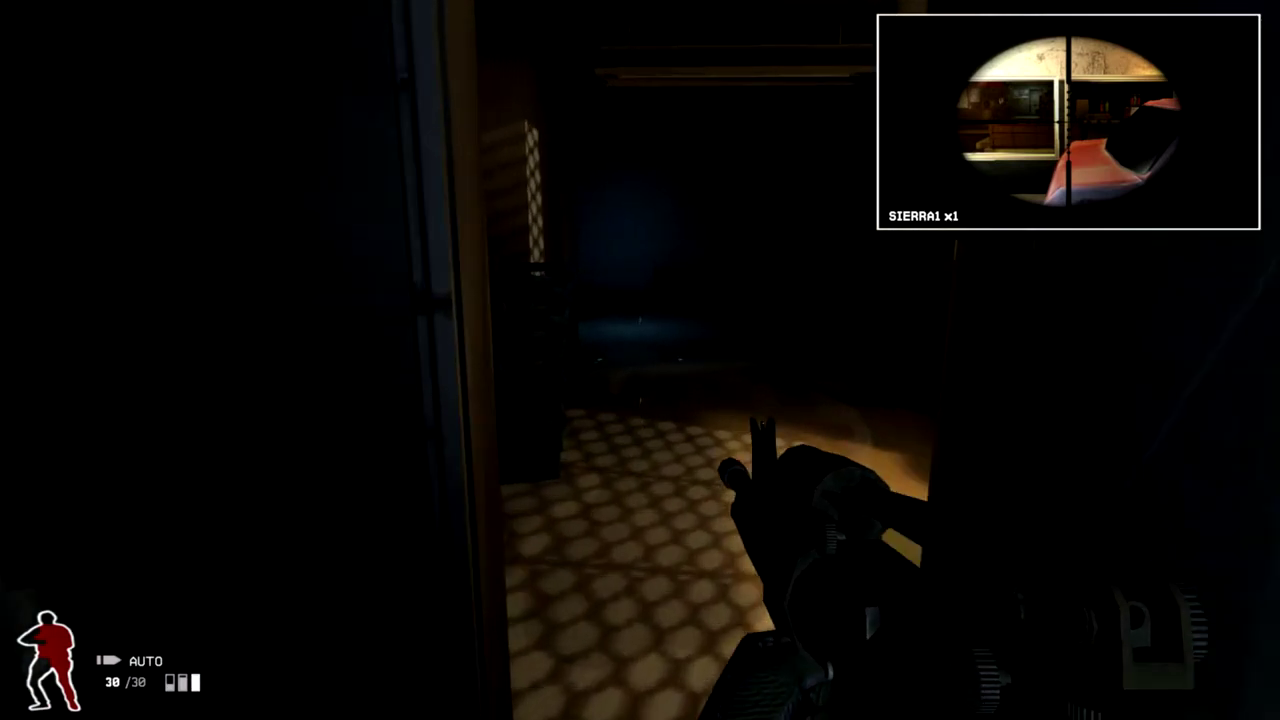
key("w")
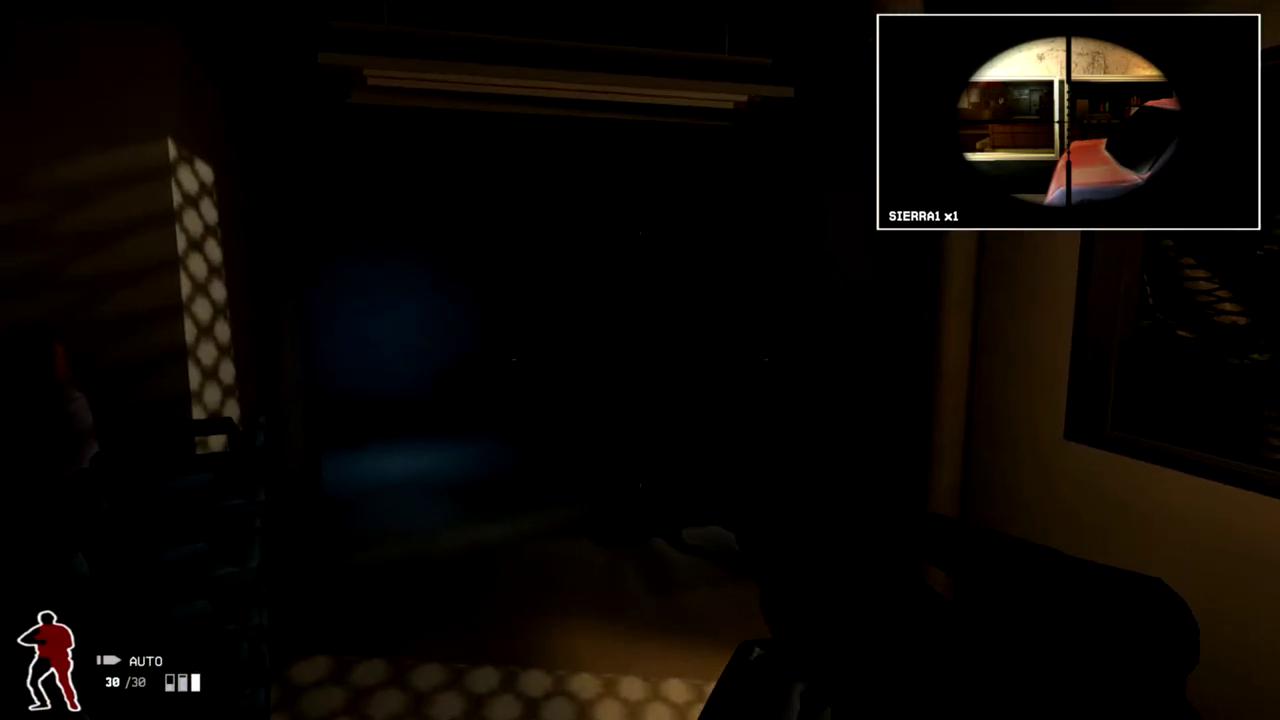
key("w")
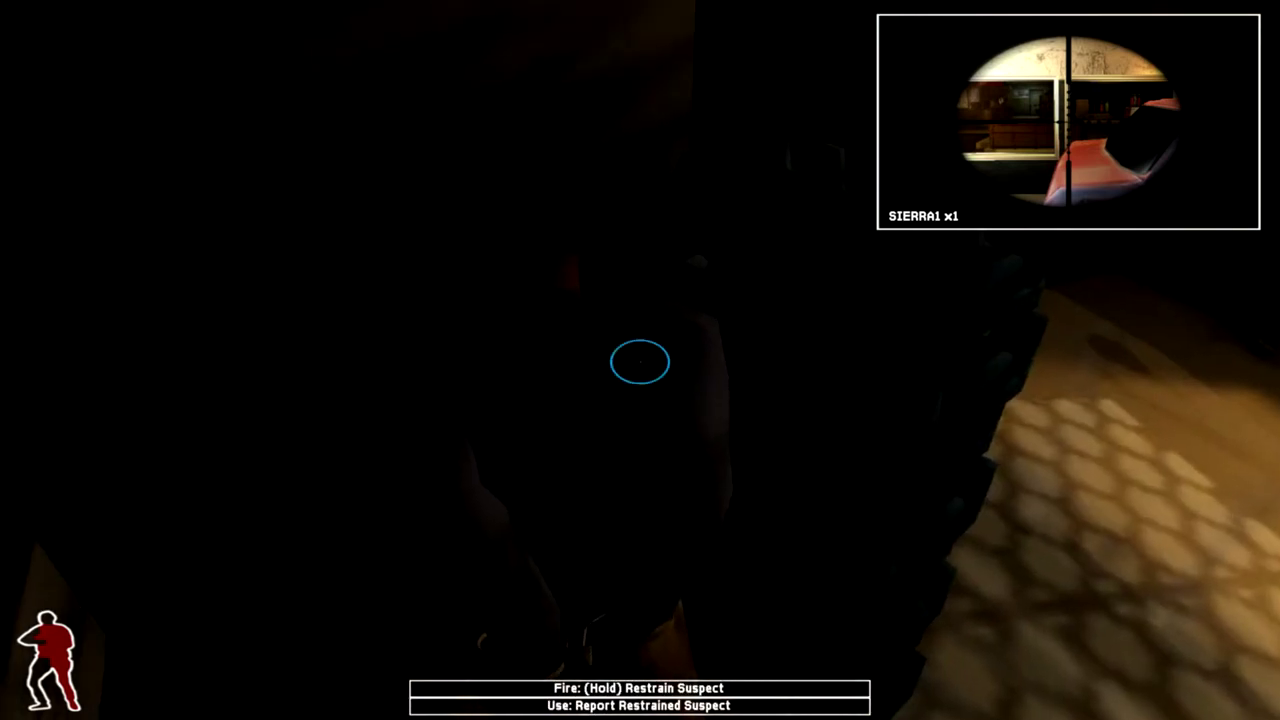
key("w")
key("w")
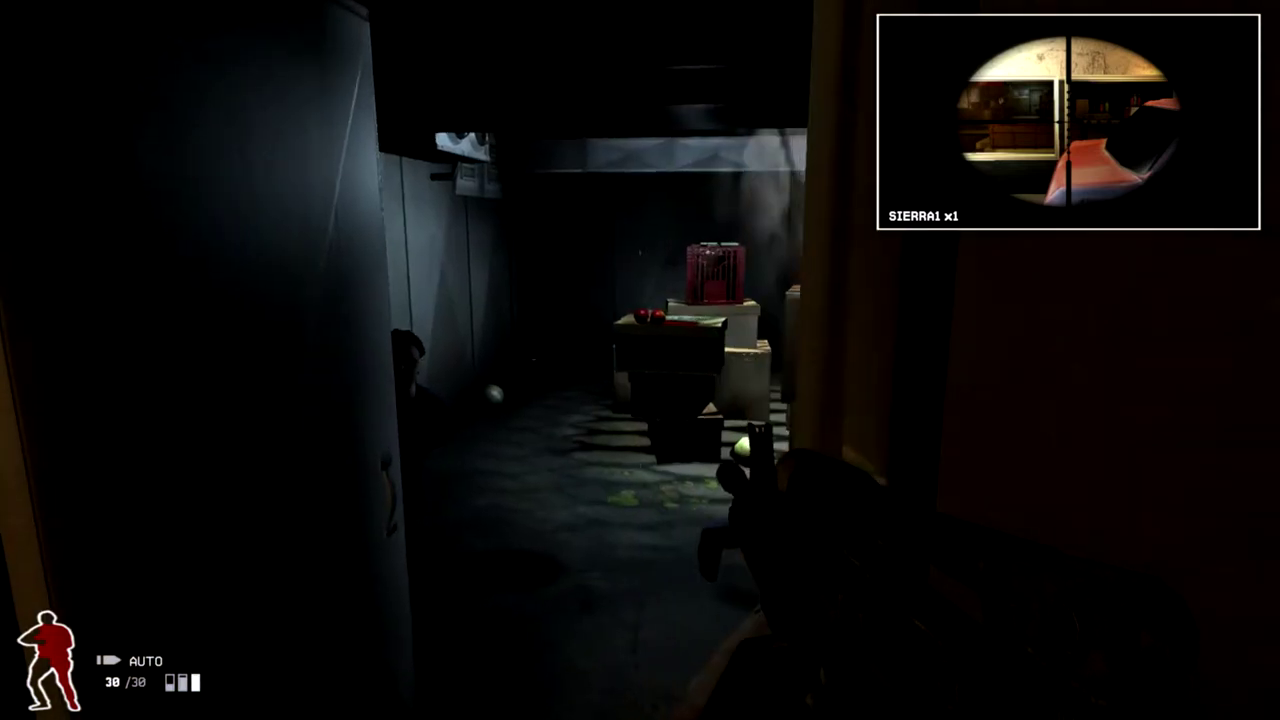
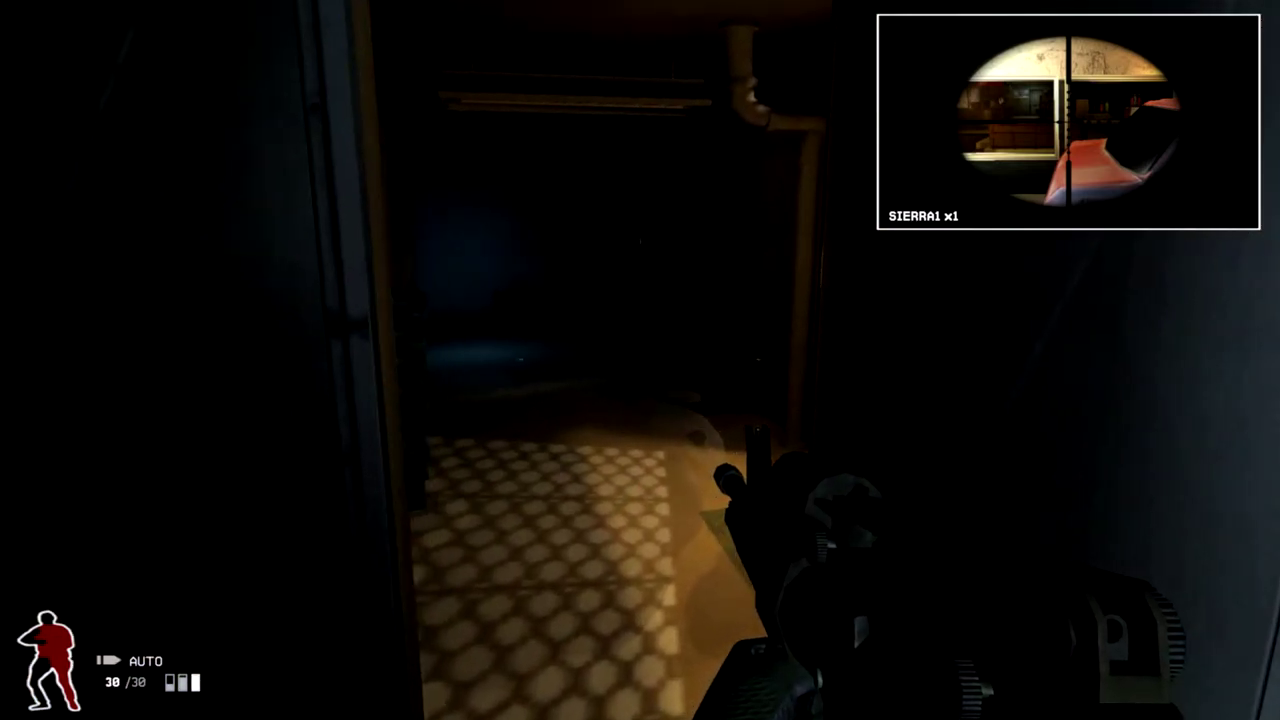
key("w")
key("w")
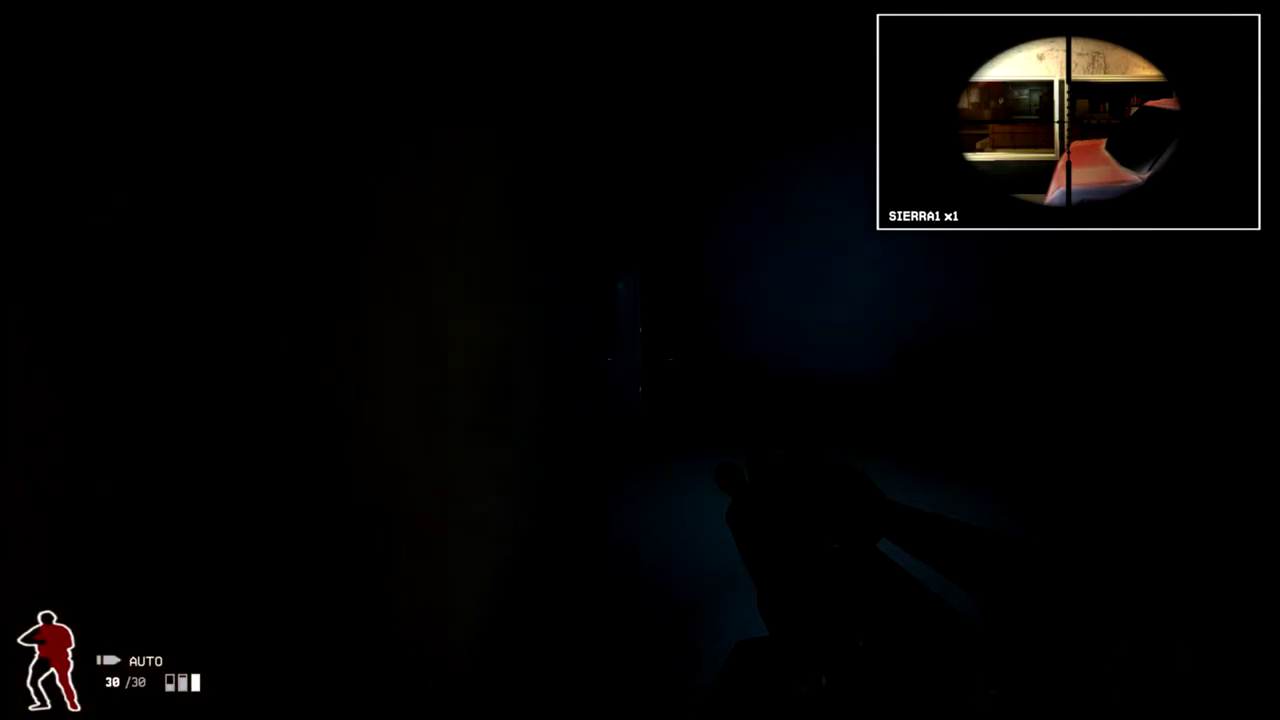
key("w")
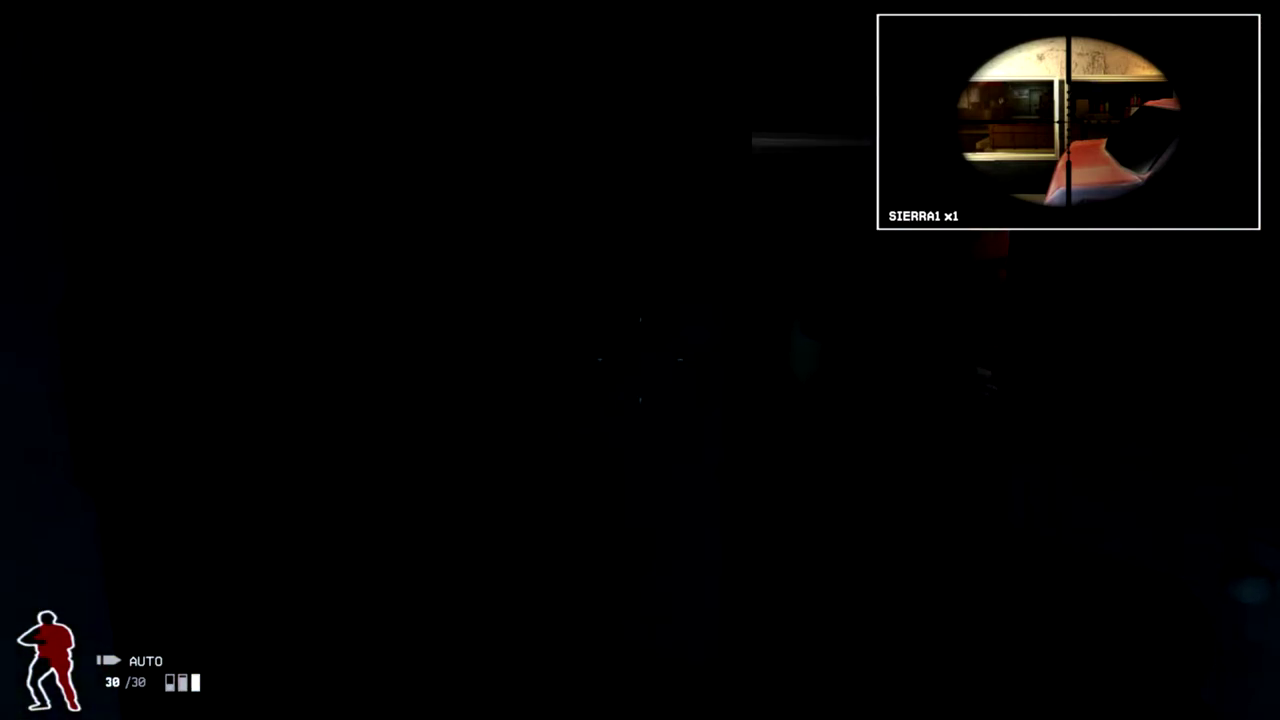
key("w")
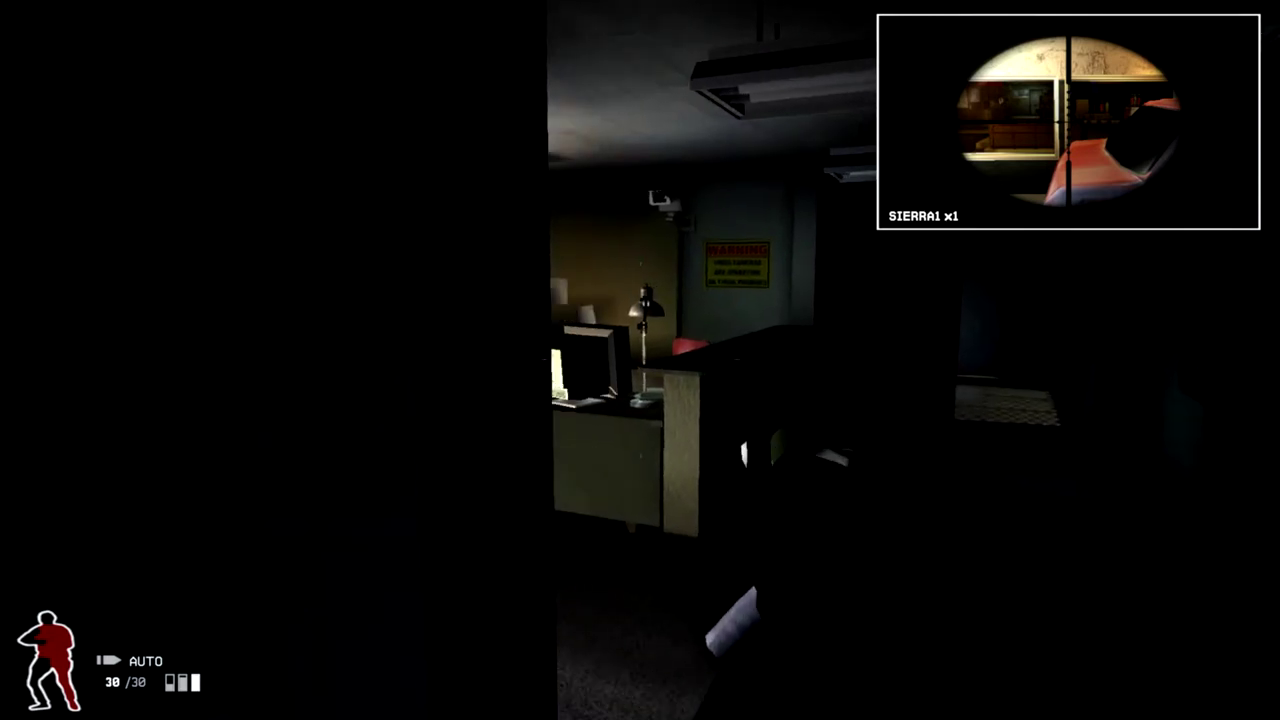
key("w")
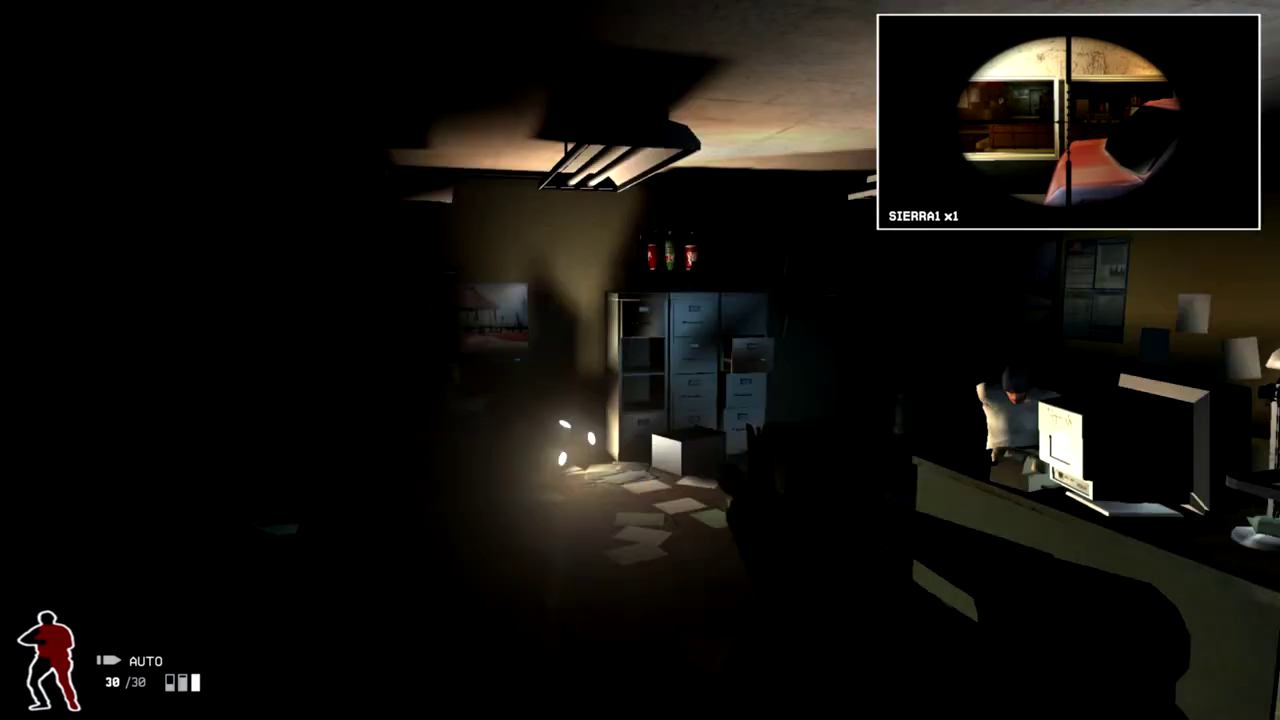
key("w")
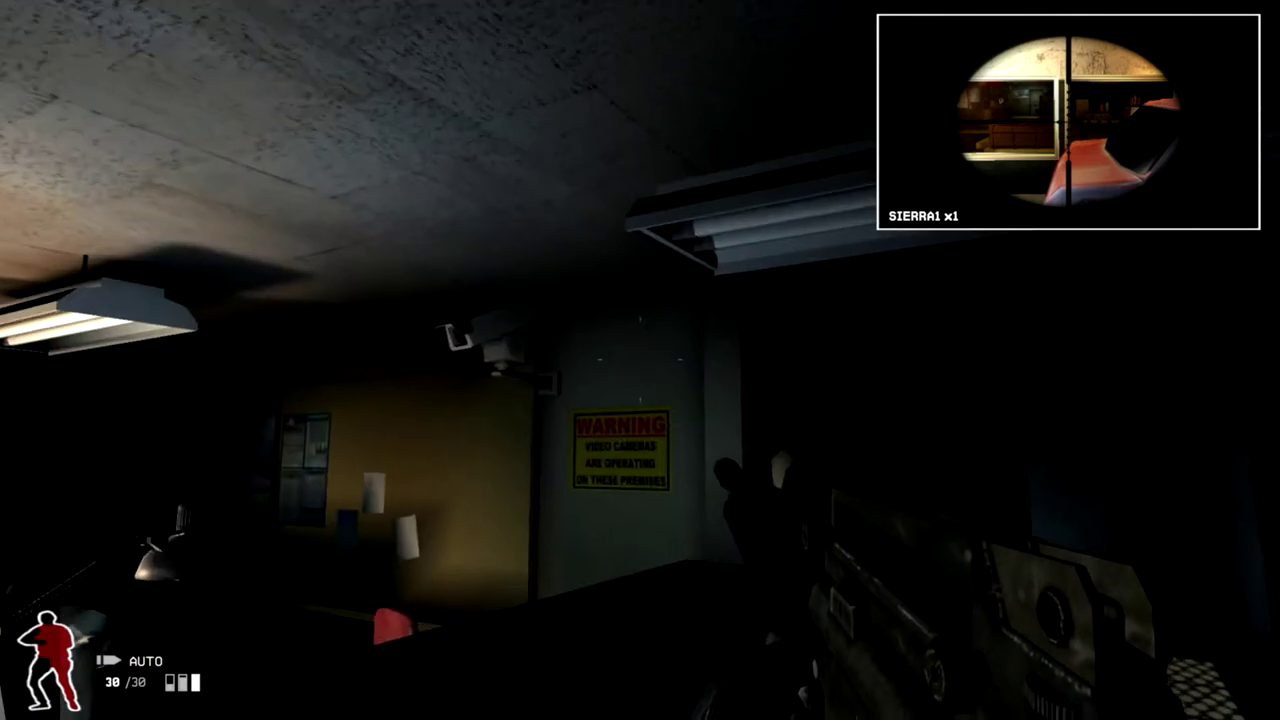
key("Page_Down")
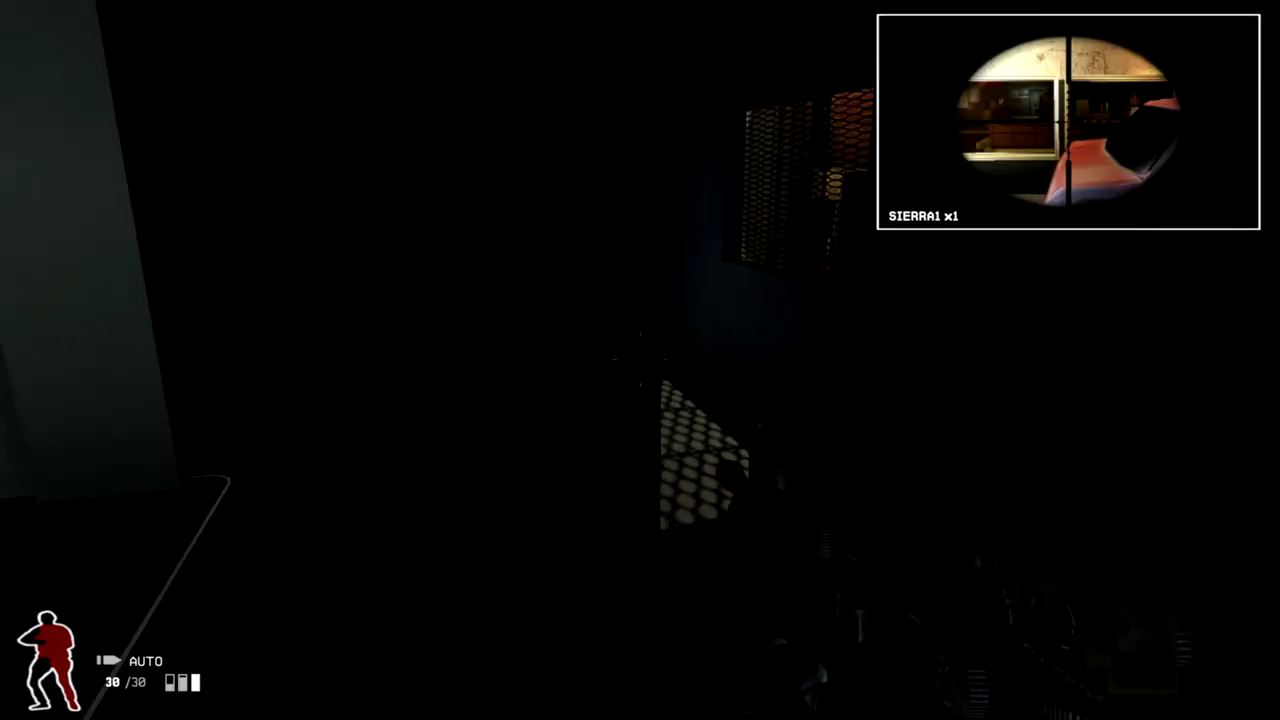
key("Page_Down")
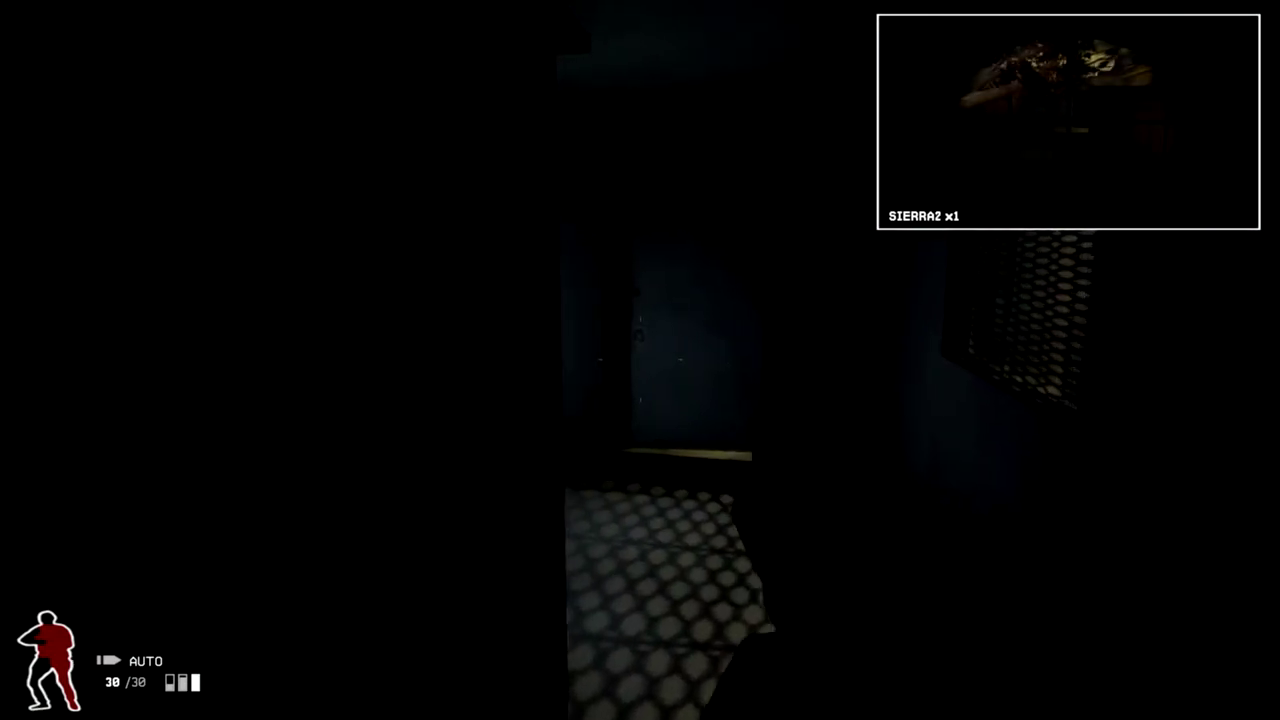
key("w")
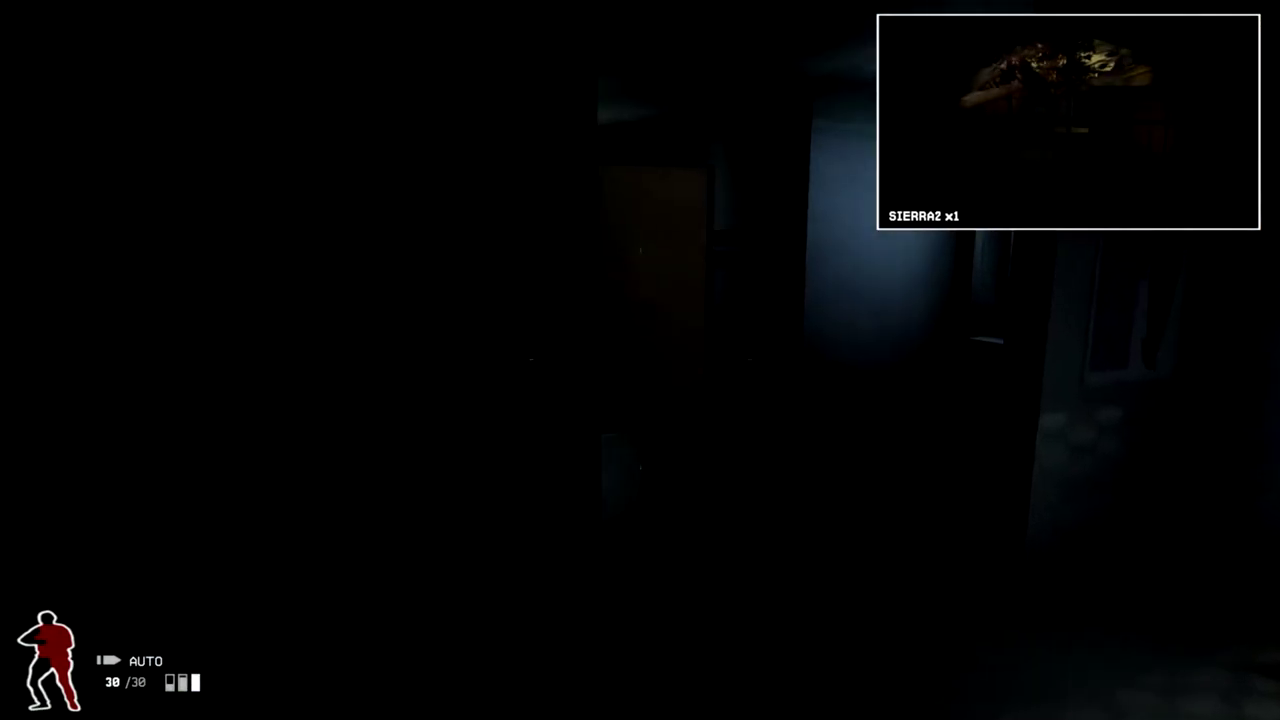
key("w")
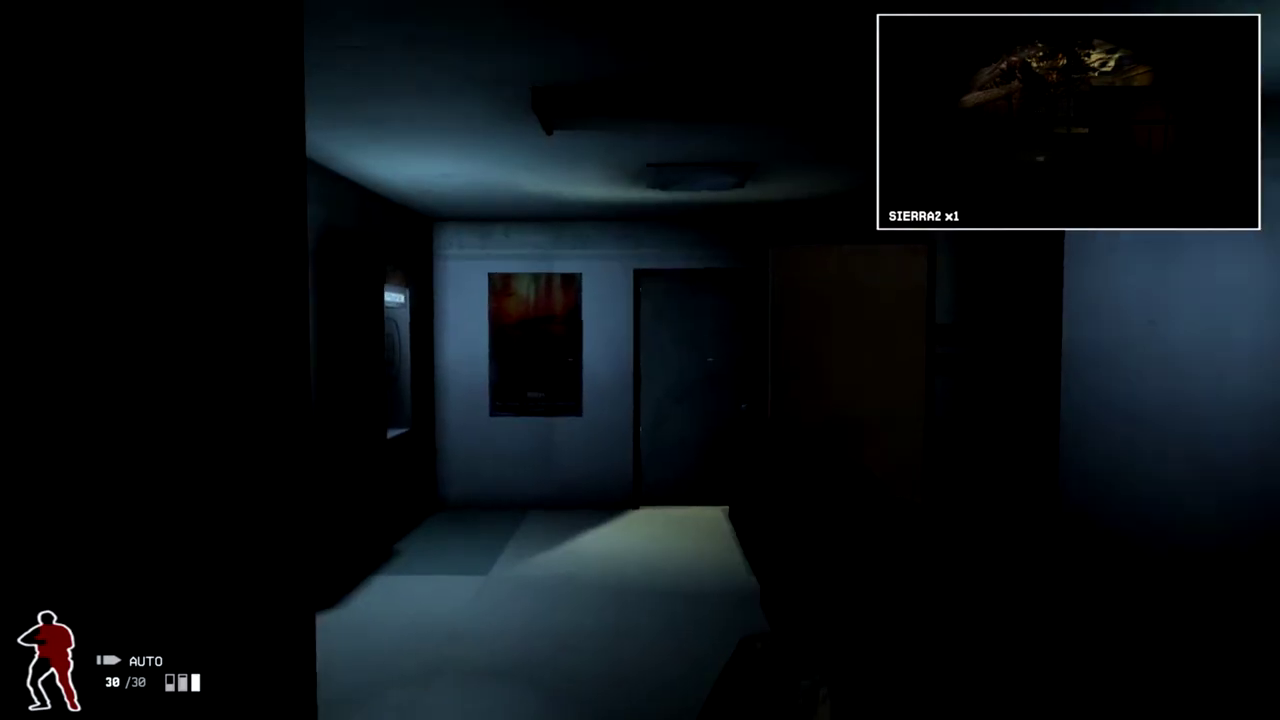
key("w")
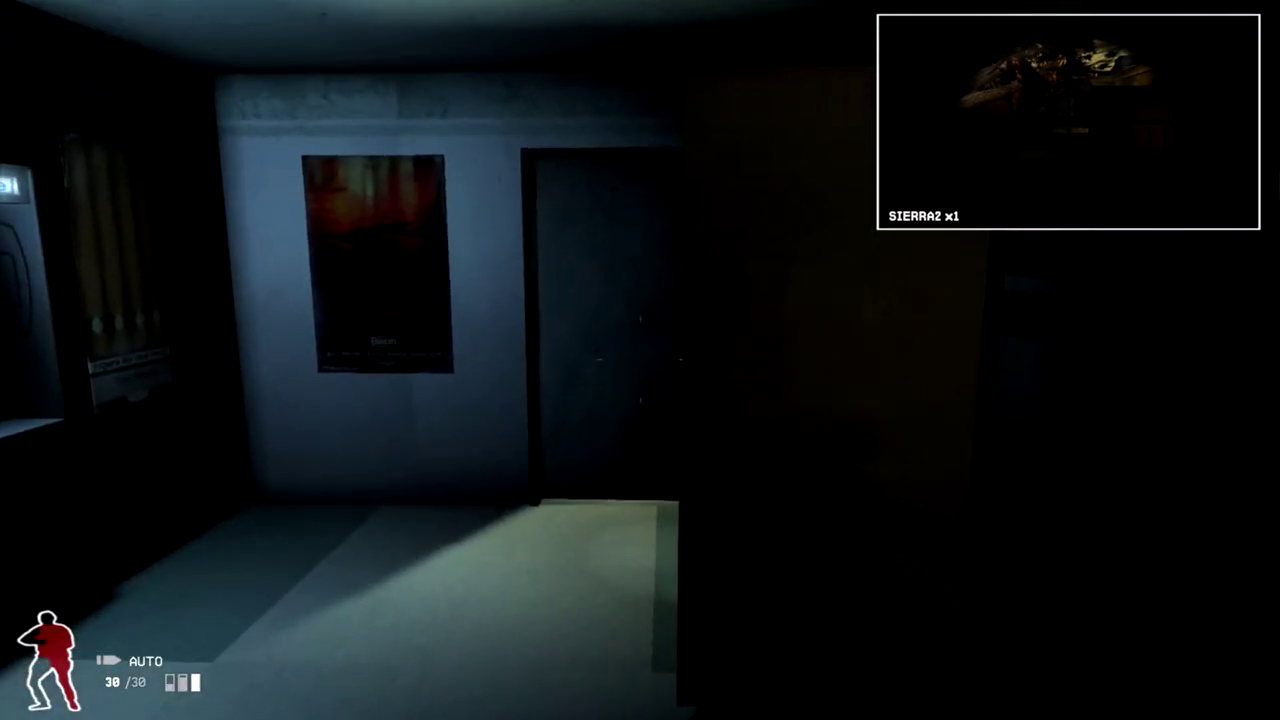
key("w")
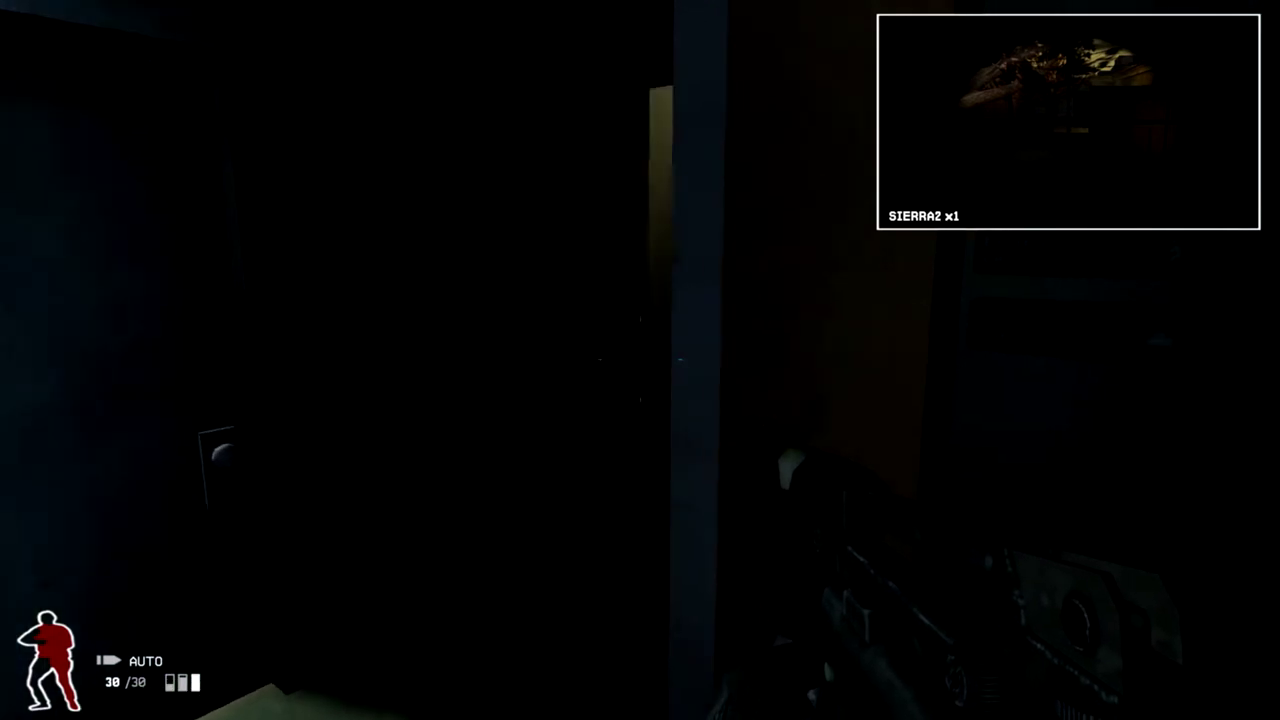
key("w")
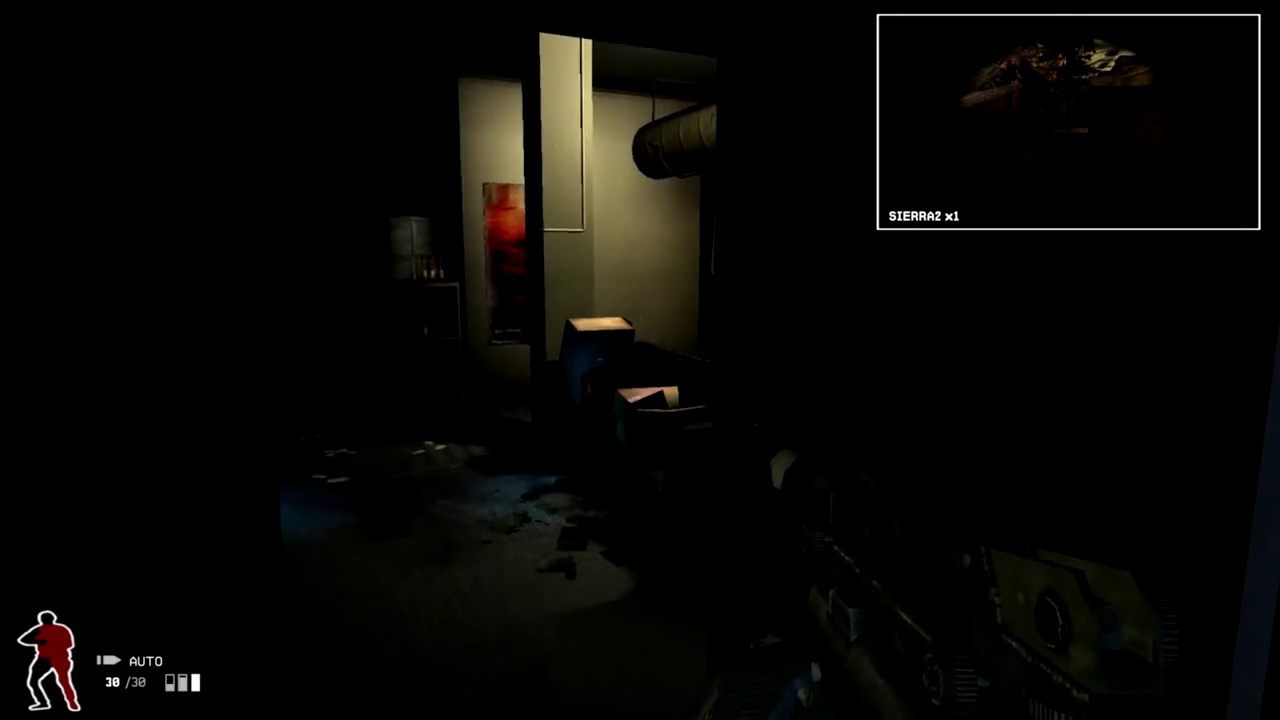
key("w")
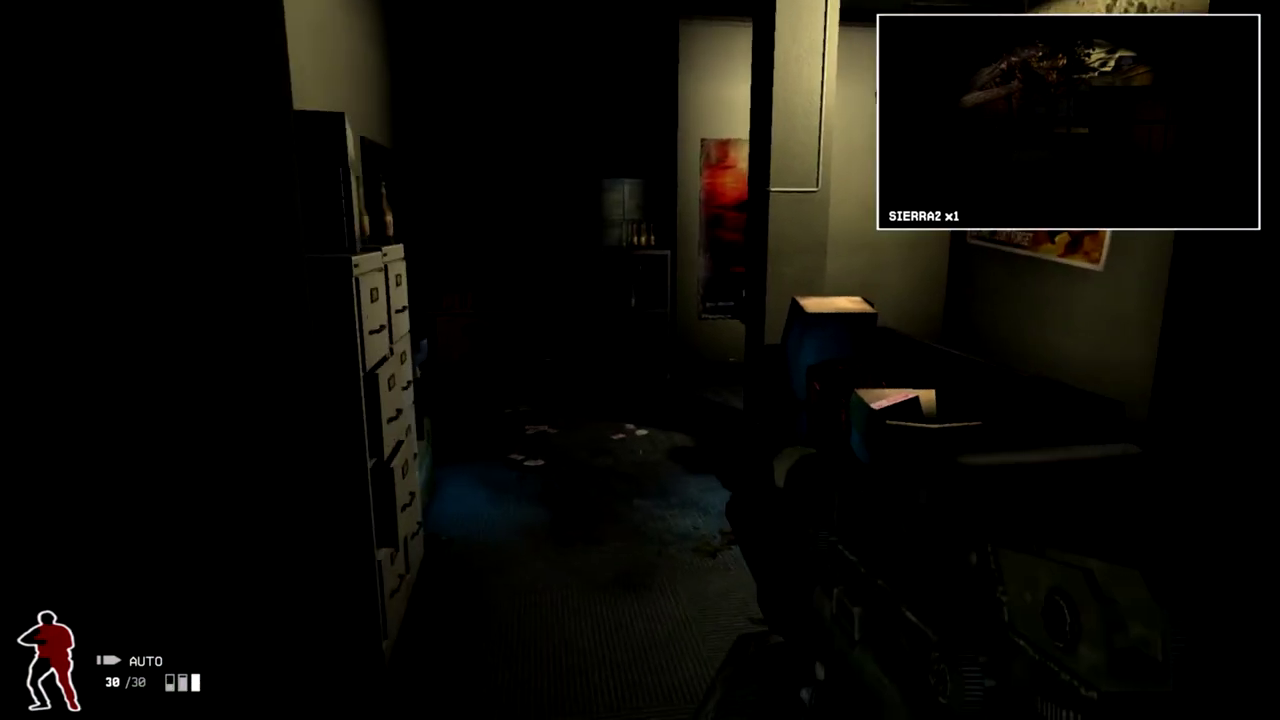
key("w")
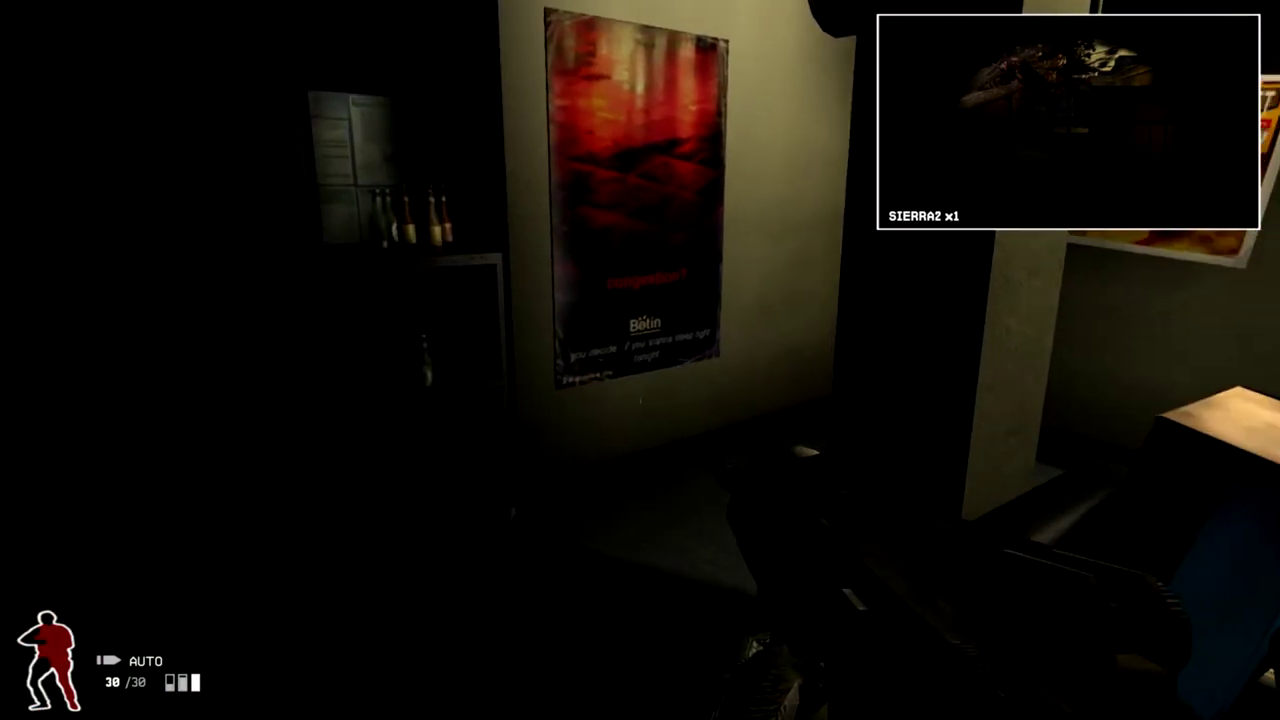
key("w")
key("w")
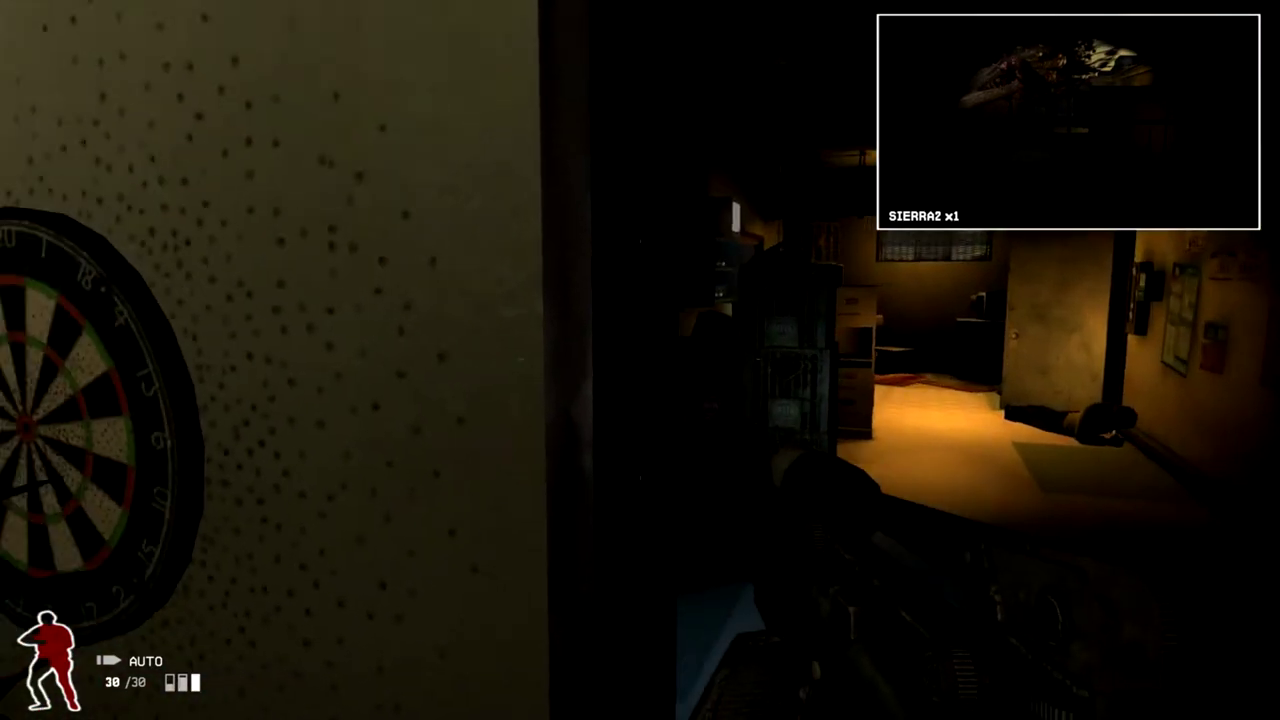
key("w")
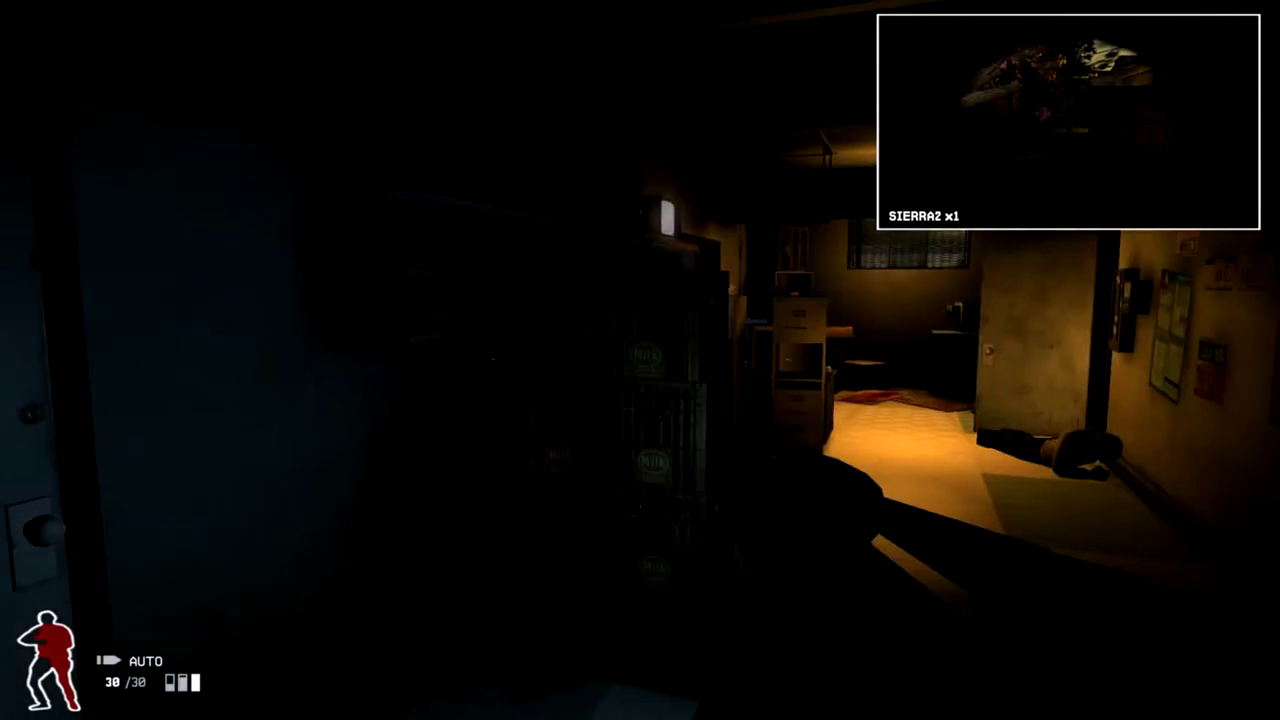
key("w")
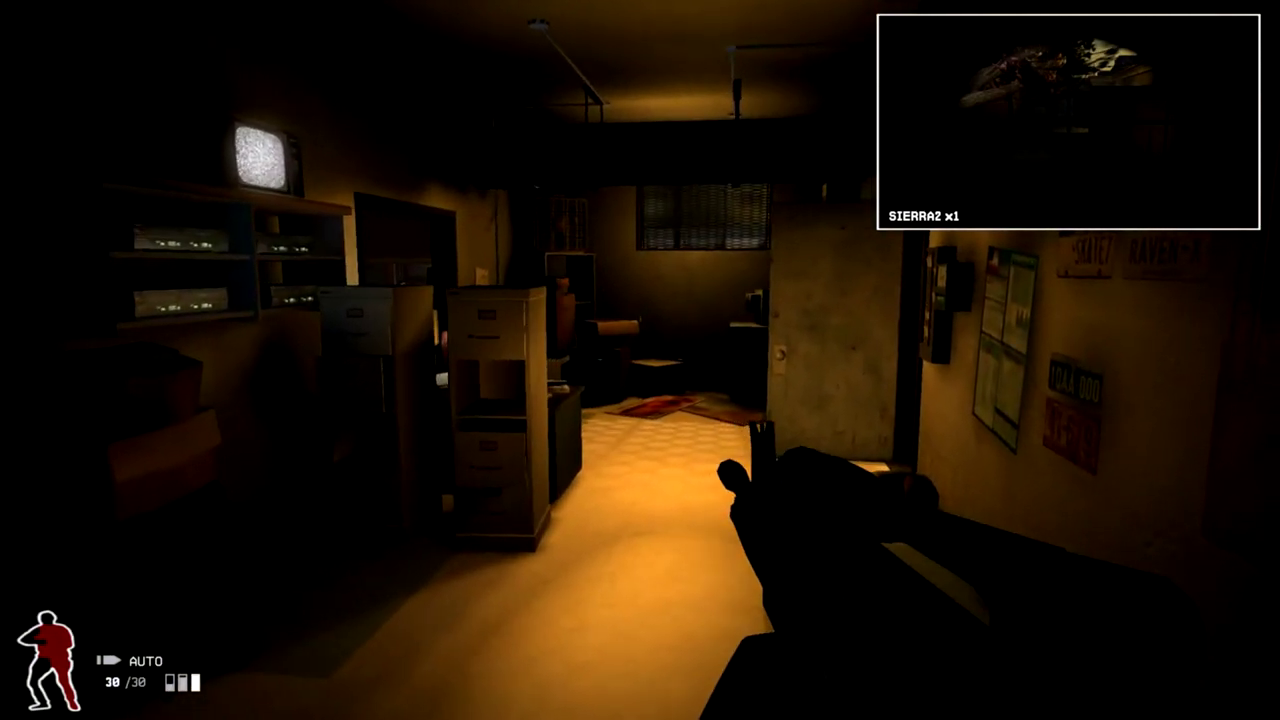
key("w")
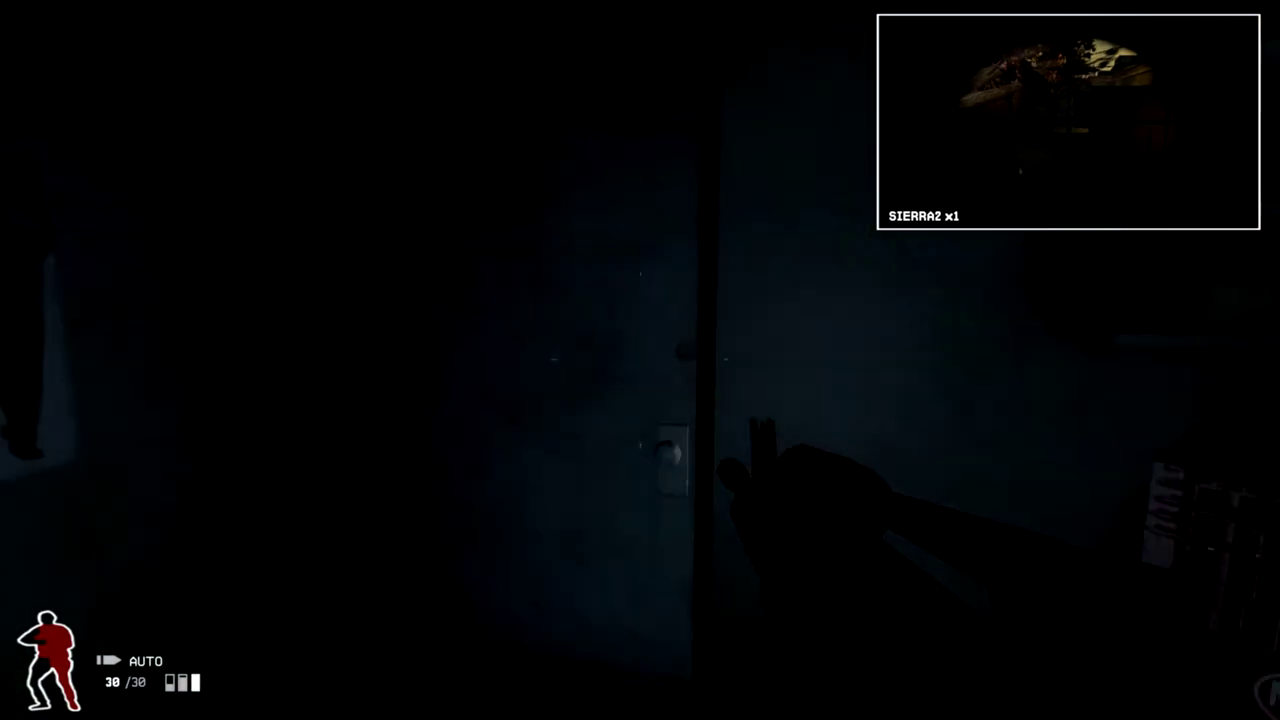
key("w")
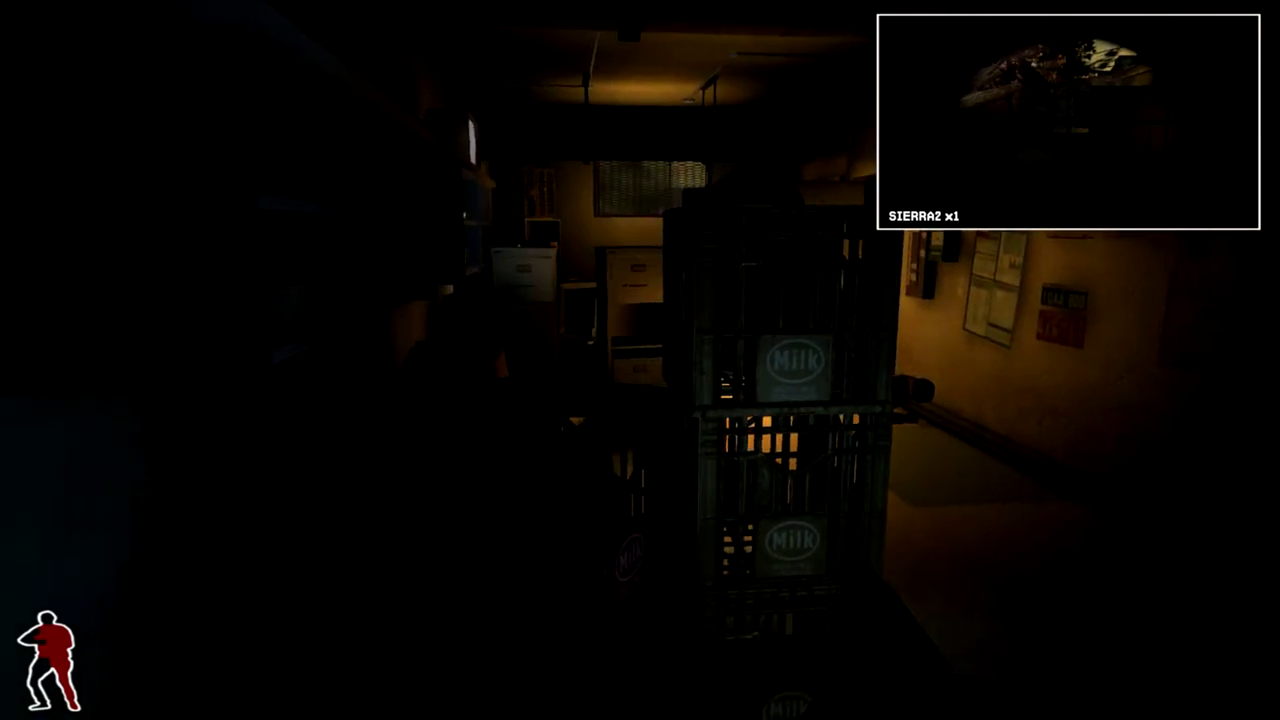
key("w")
key("w")
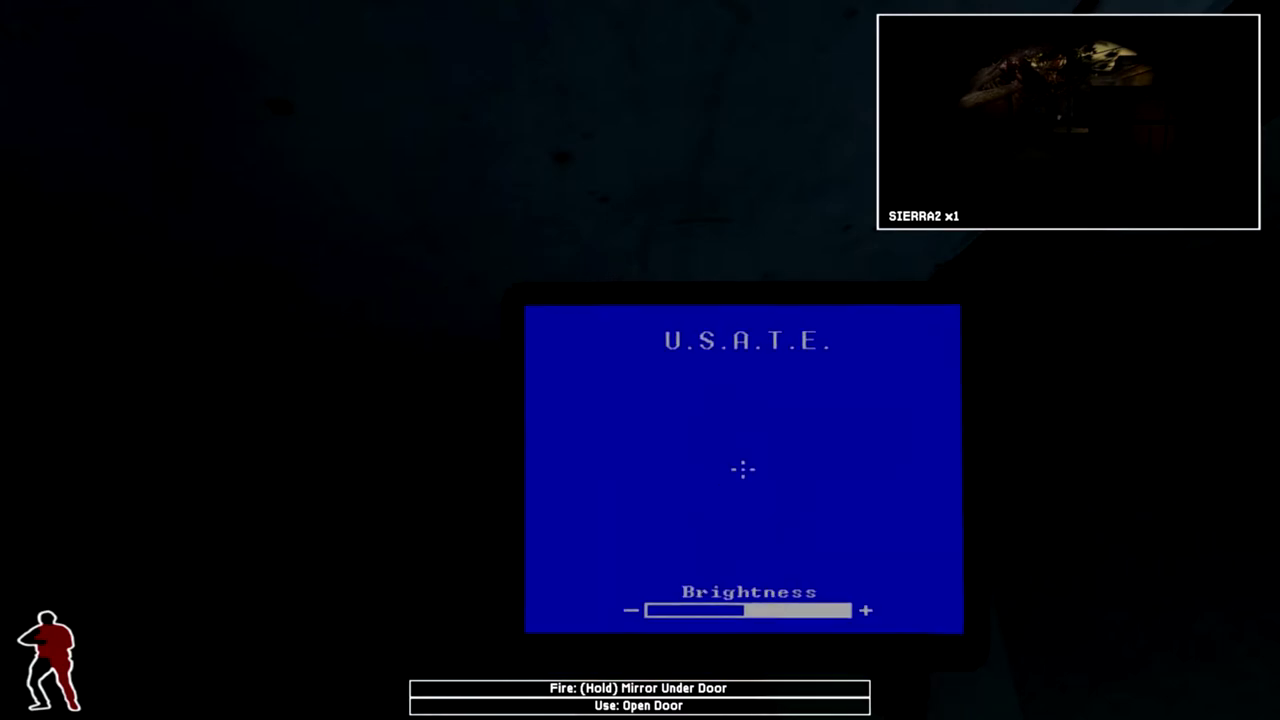
right_click(640, 360)
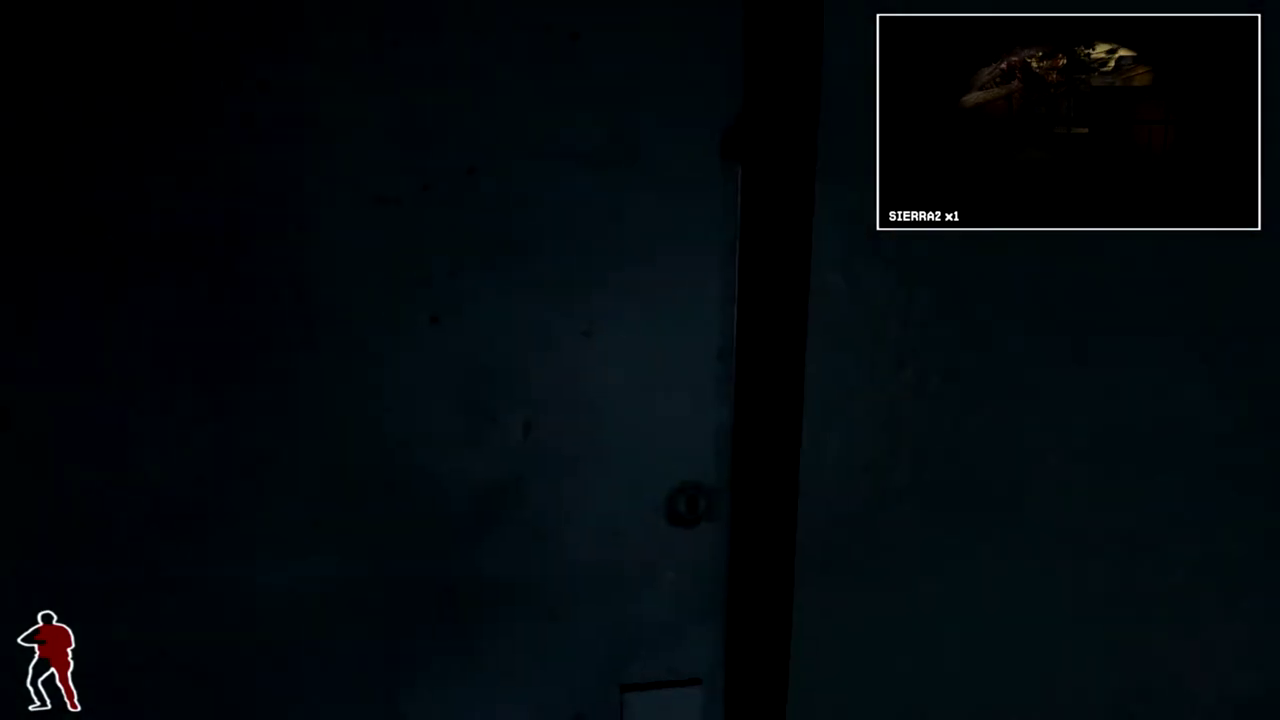
key("space")
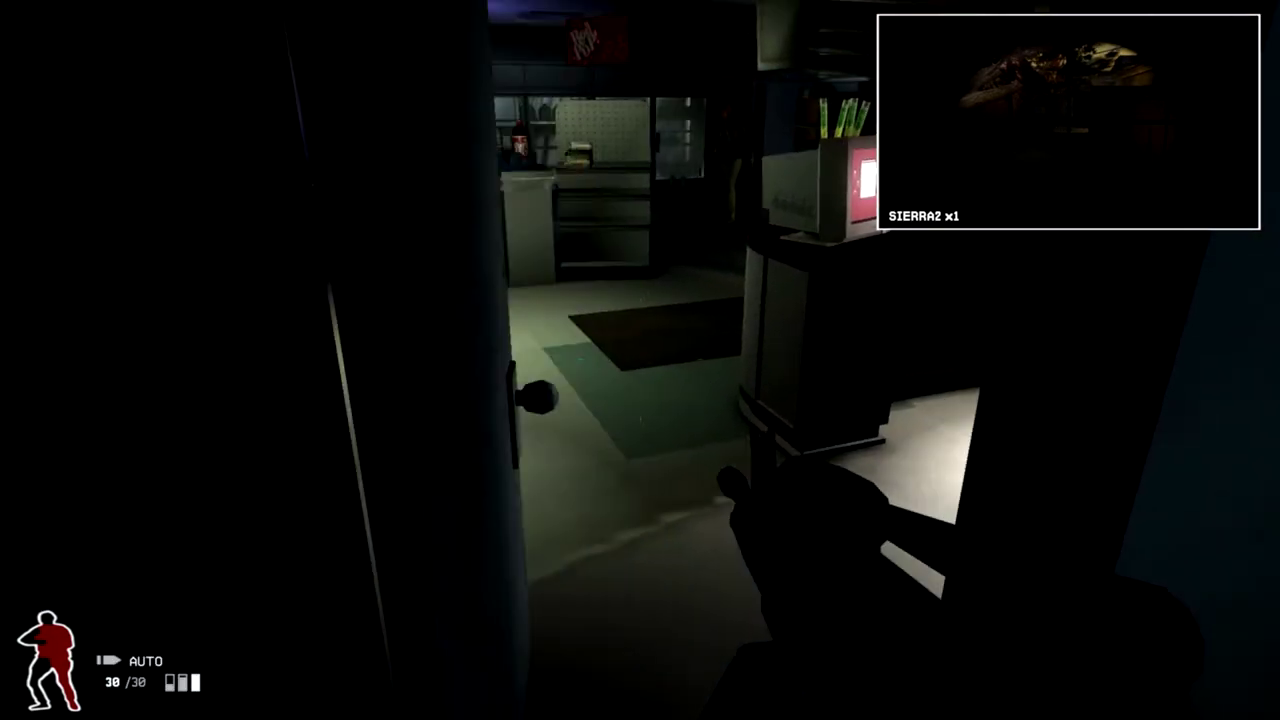
left_click(640, 360)
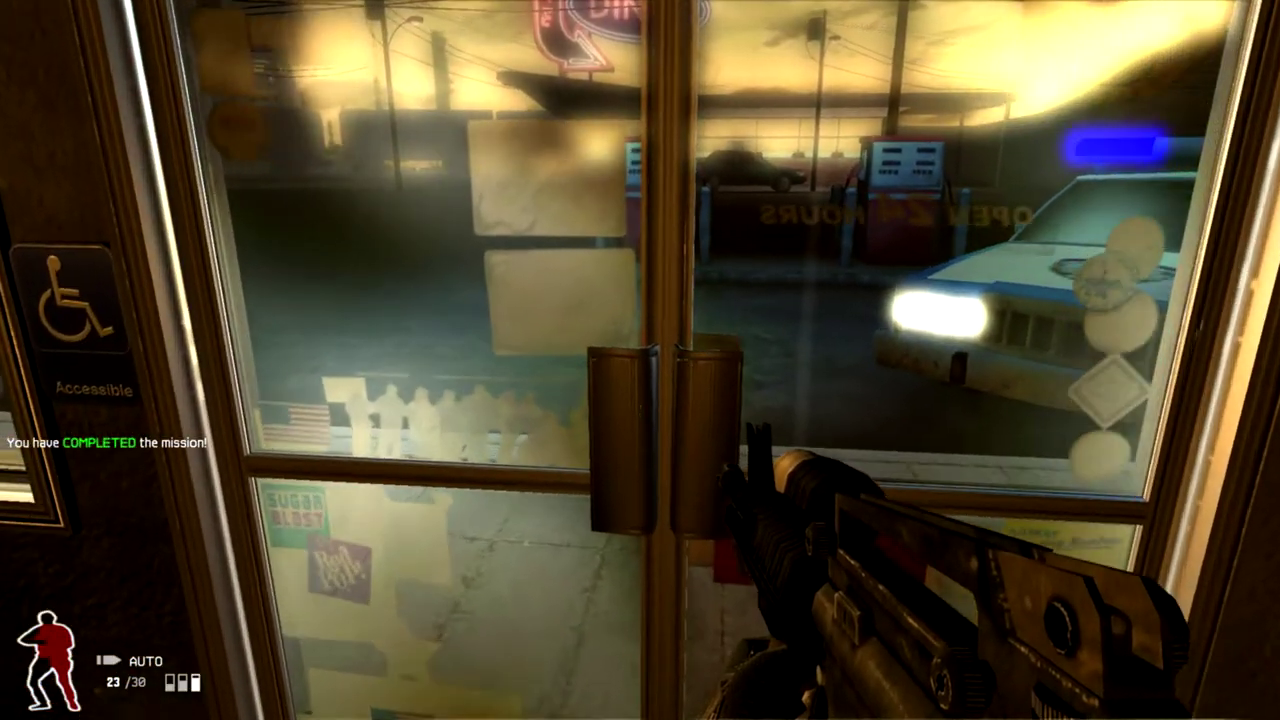
key("Escape")
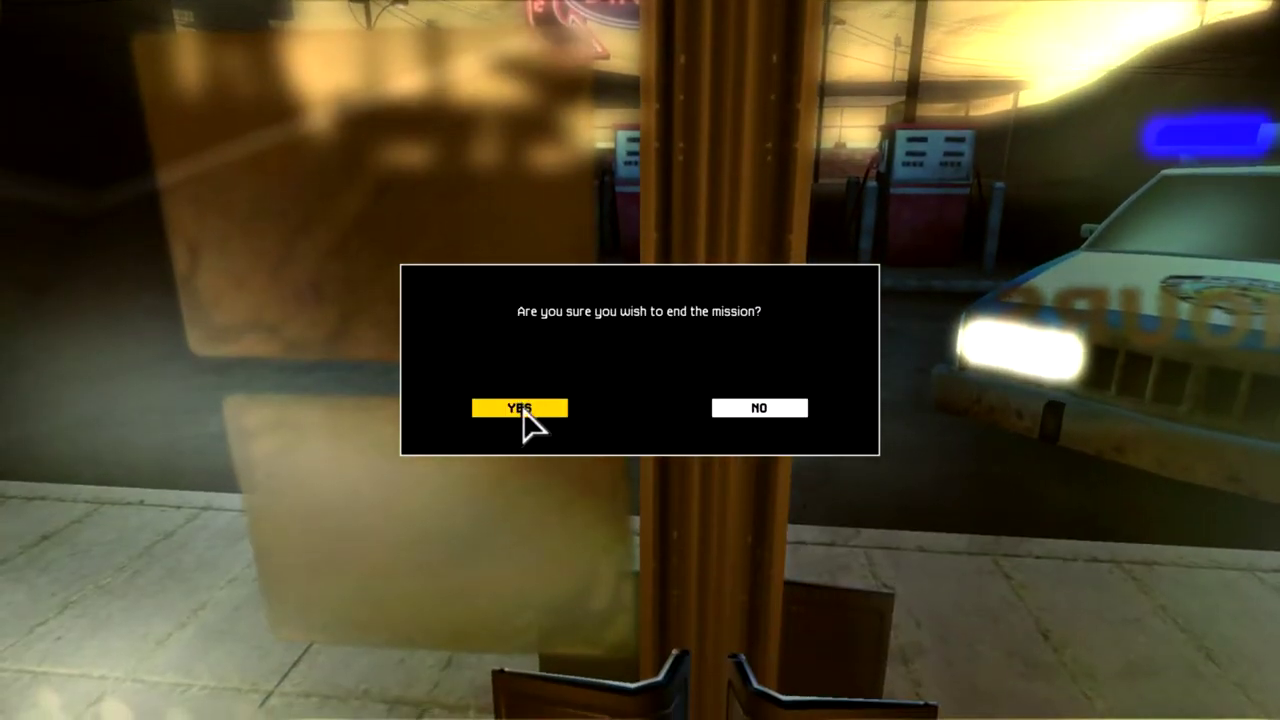
left_click(520, 408)
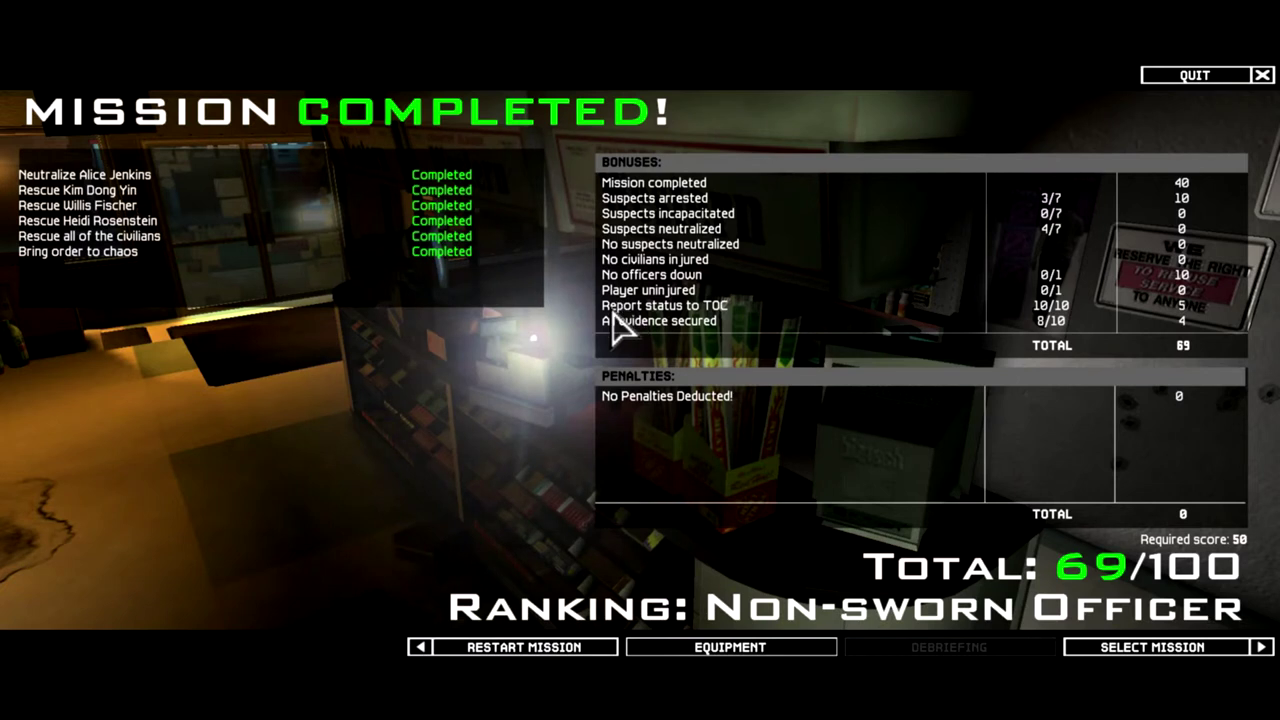